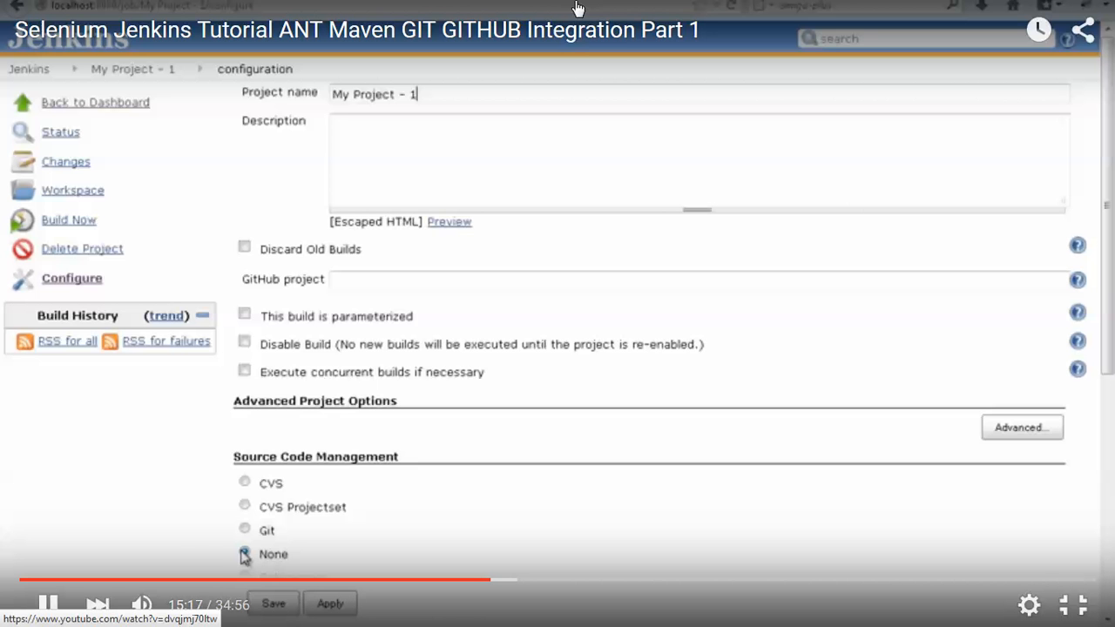
Review the Source Code Management and Build Triggers sections in the configuration of My Project - 1.
scroll(237, 511, "down", 3)
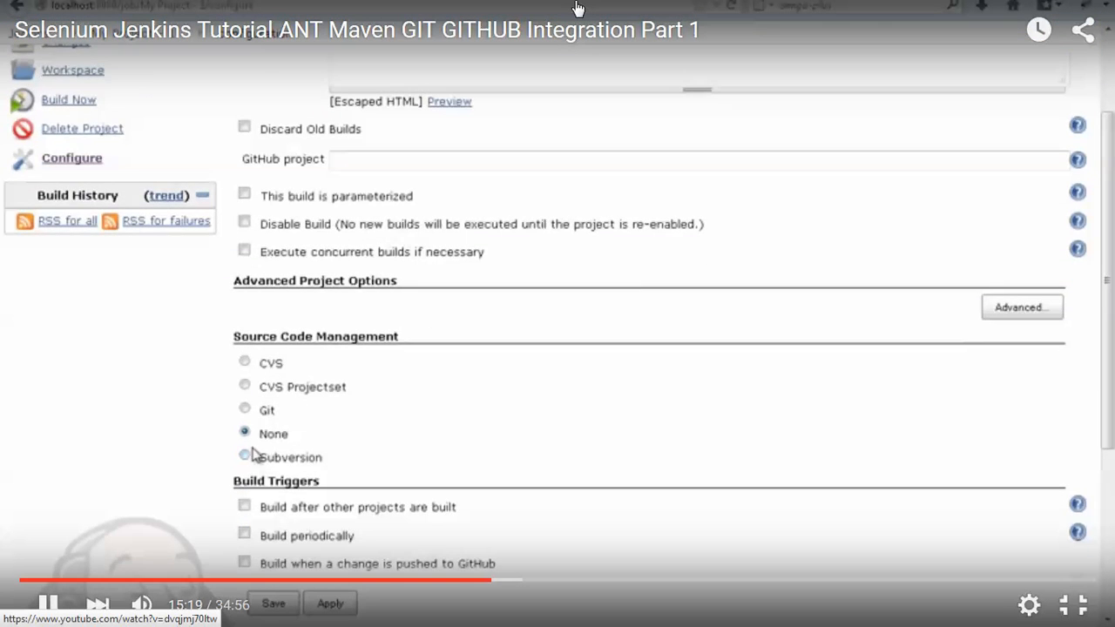
scroll(248, 462, "down", 6)
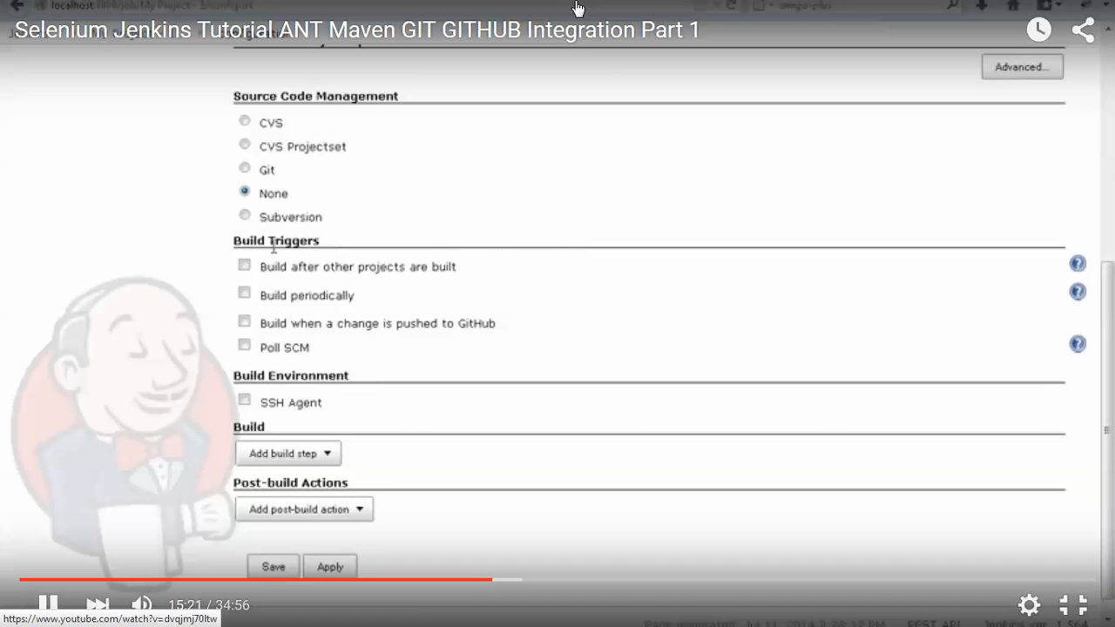
left_click_drag(234, 239, 325, 243)
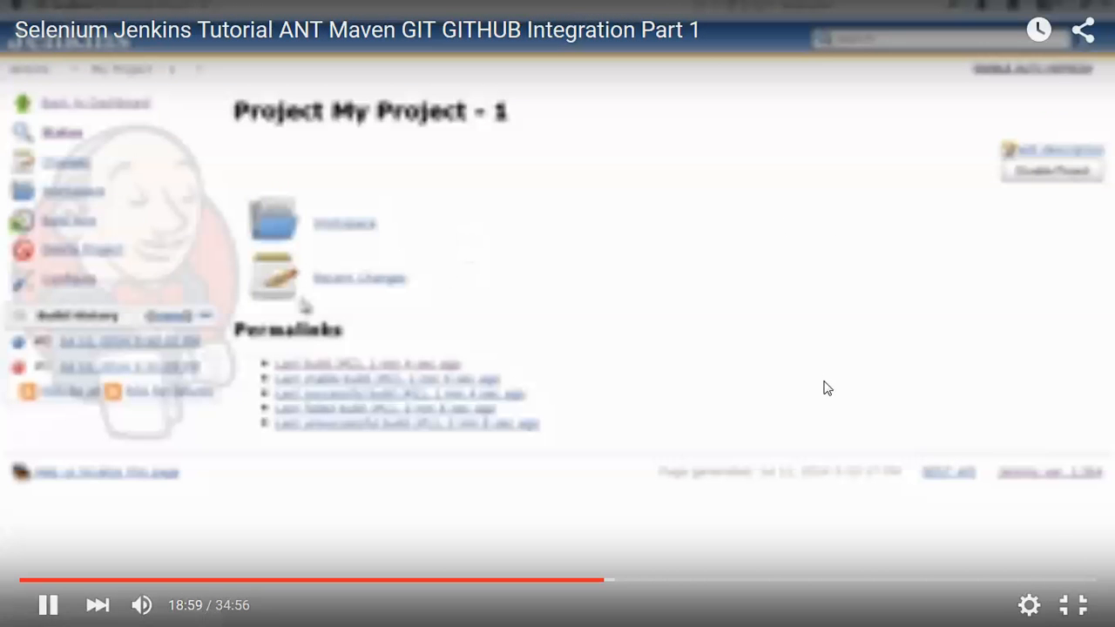
Set the video playback quality to 360p.
left_click(1028, 606)
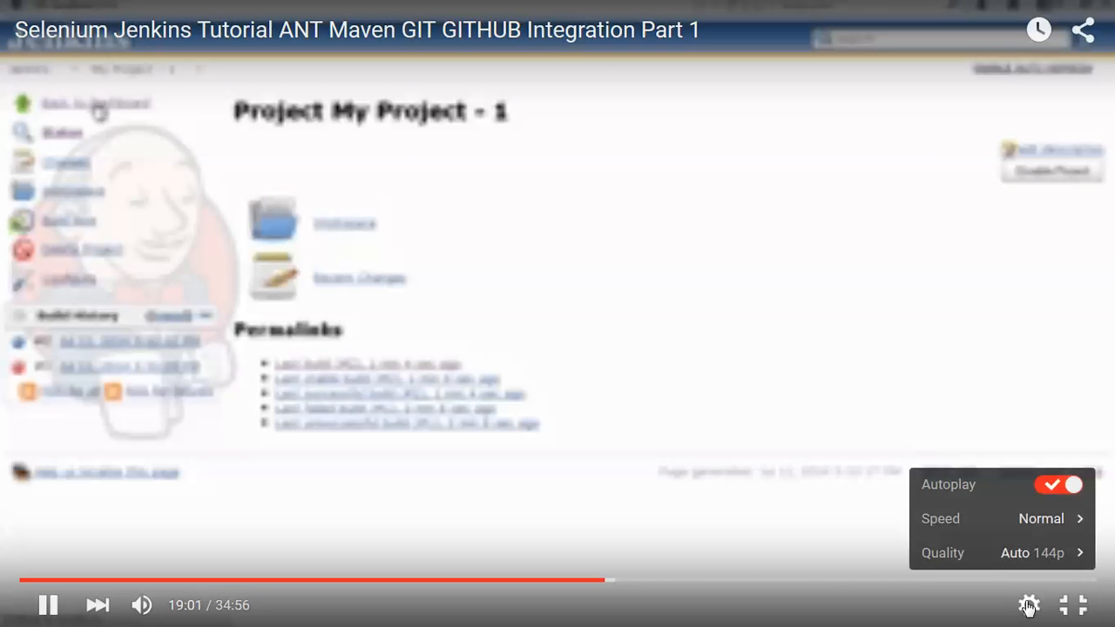
left_click(1080, 556)
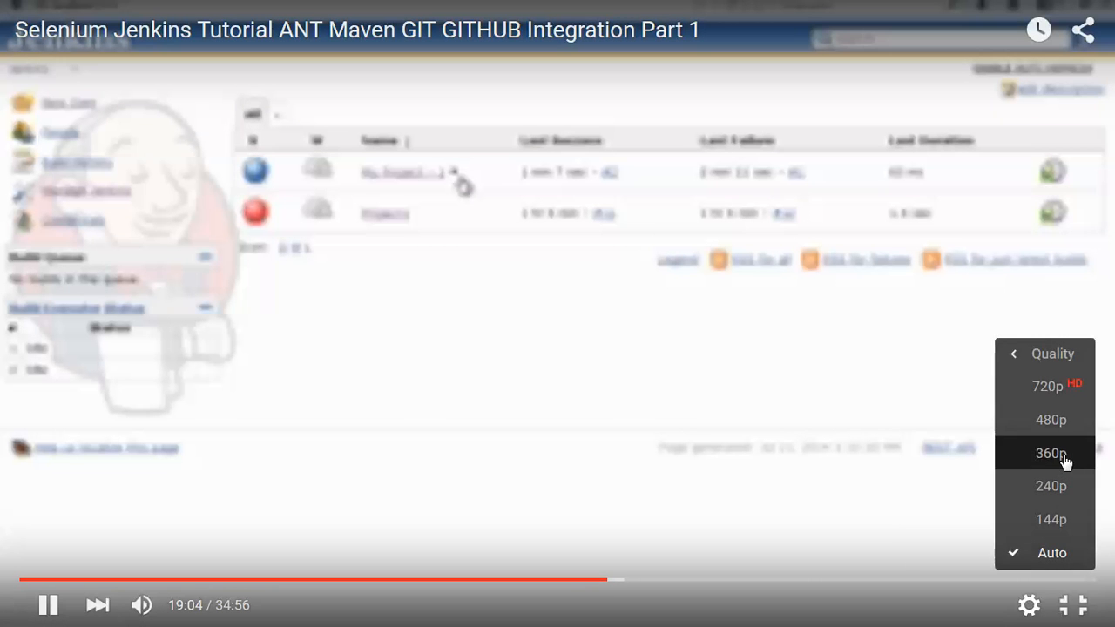
left_click(1065, 464)
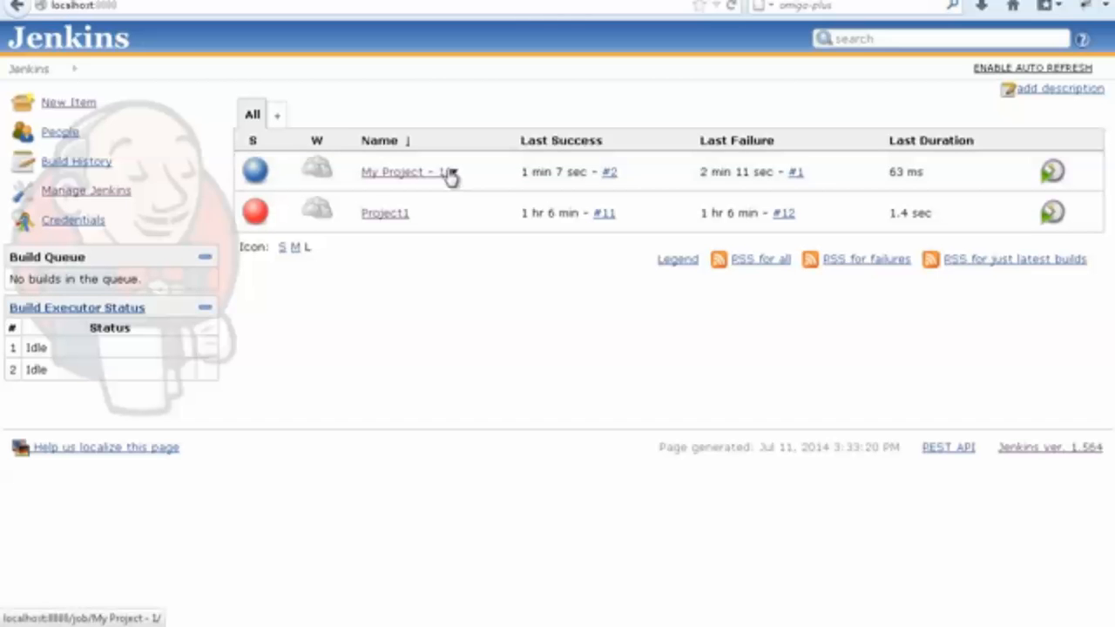
Open the configuration of My Project - 1 and examine its Windows batch command and Build Triggers section.
left_click(452, 173)
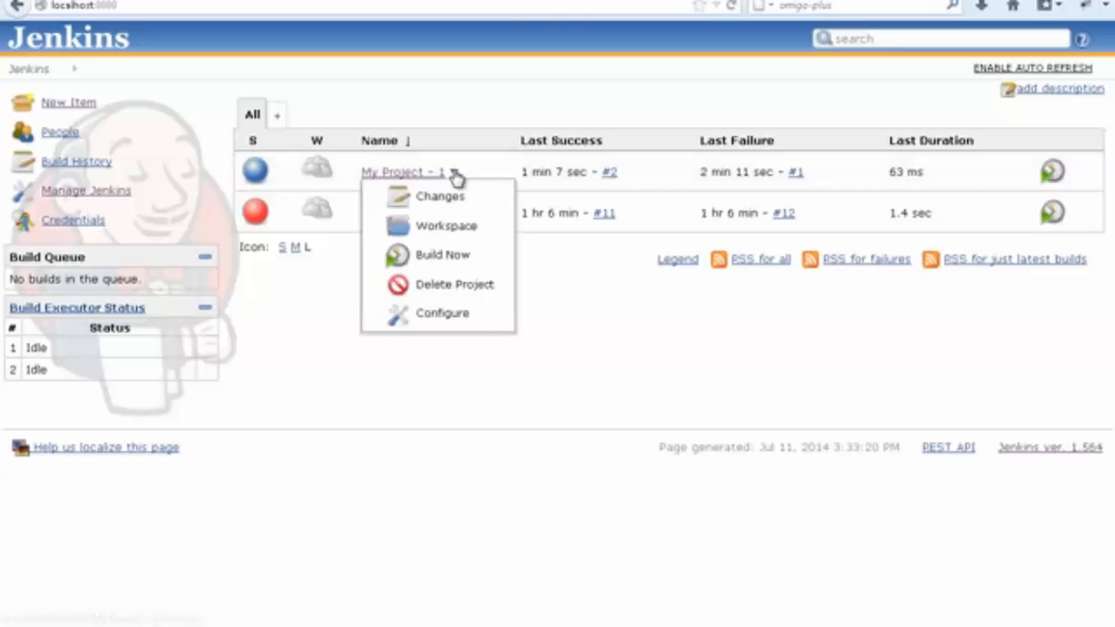
left_click(434, 319)
scroll(461, 286, "down", 10)
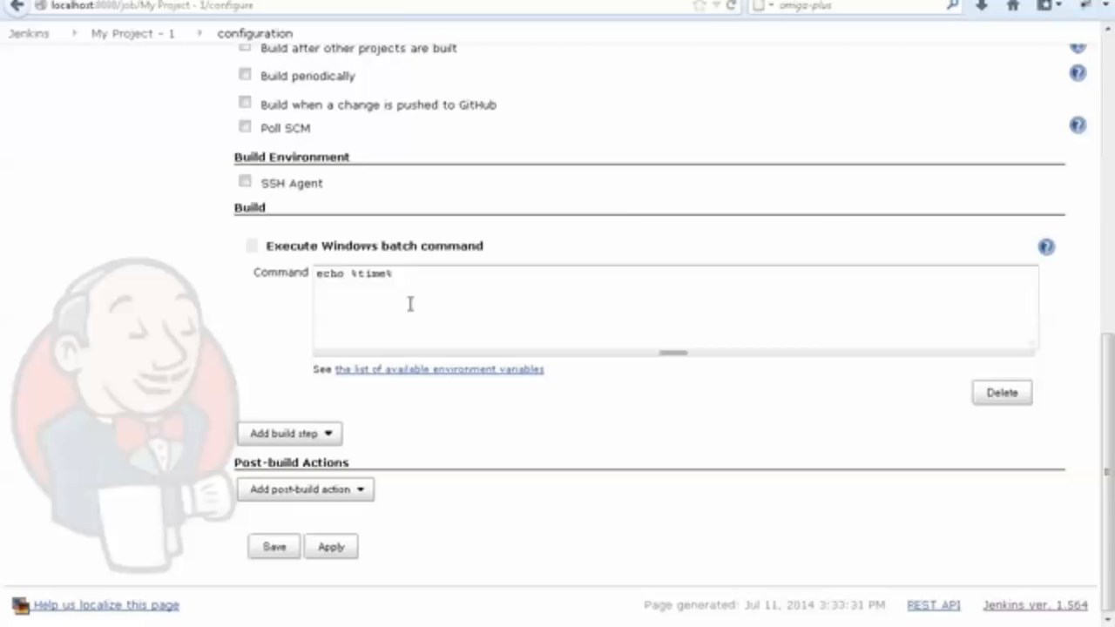
scroll(414, 302, "up", 3)
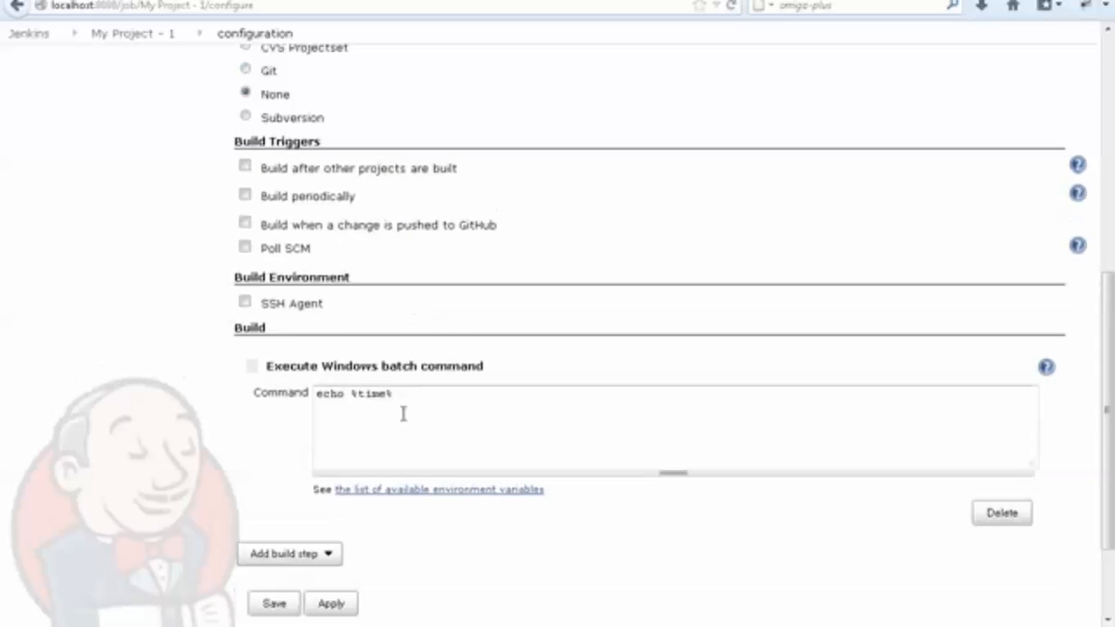
left_click_drag(410, 393, 297, 389)
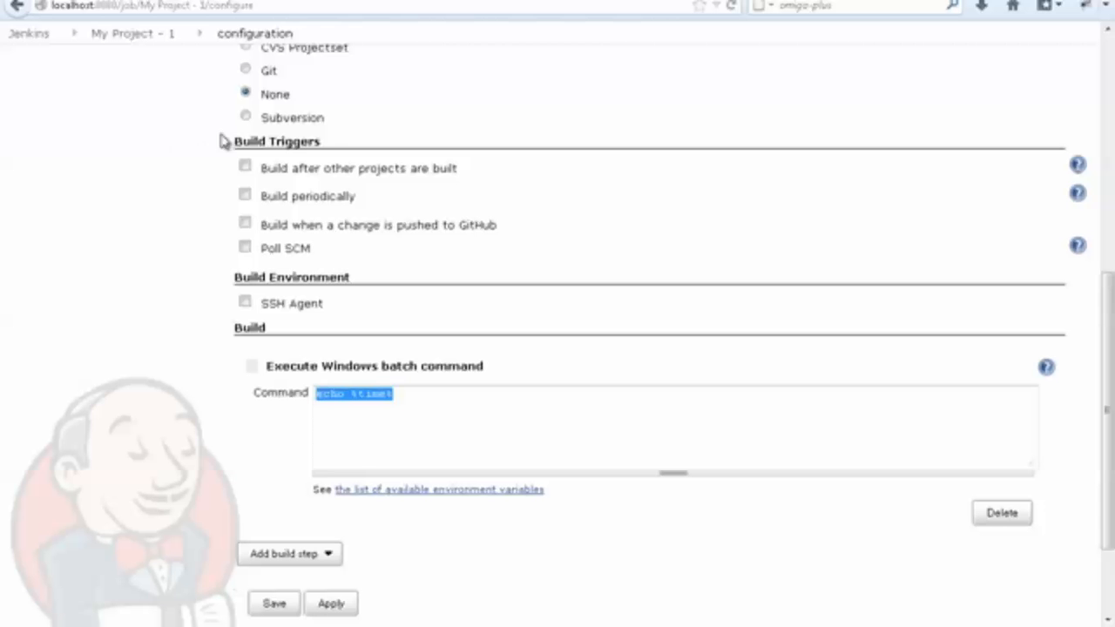
left_click_drag(231, 148, 326, 145)
left_click(341, 151)
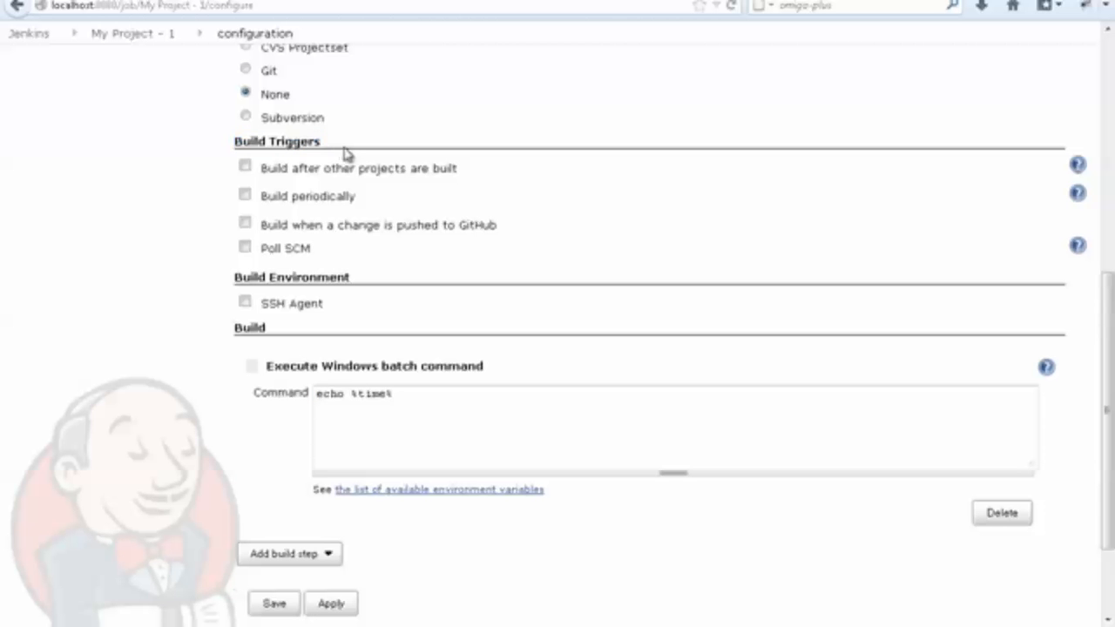
Leave the configuration of My Project - 1 without saving and return to the dashboard.
scroll(383, 240, "up", 10)
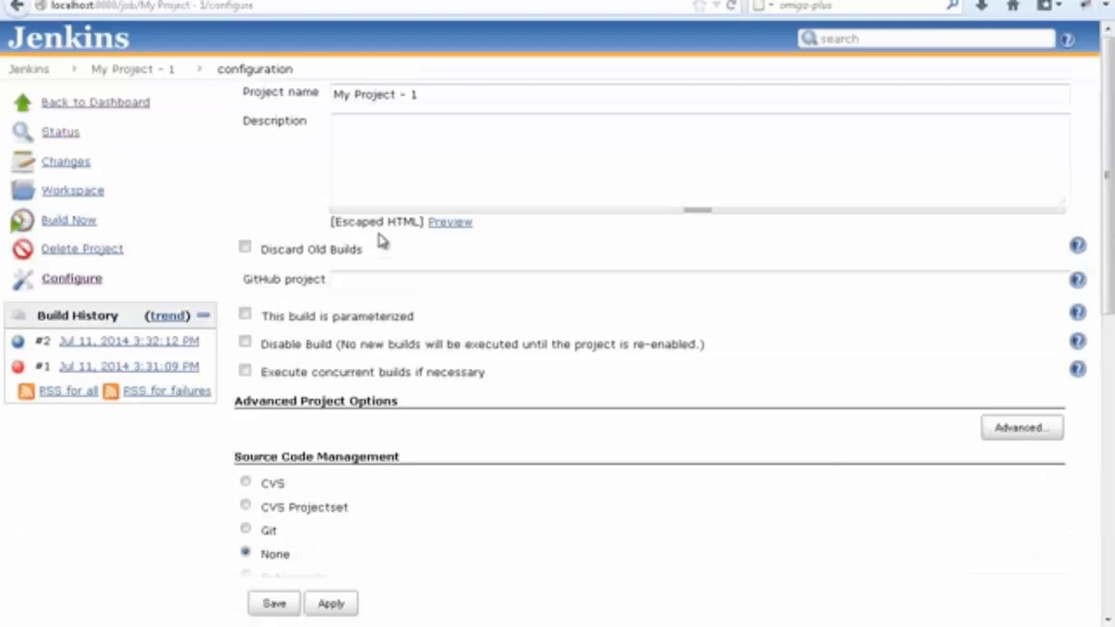
left_click(113, 105)
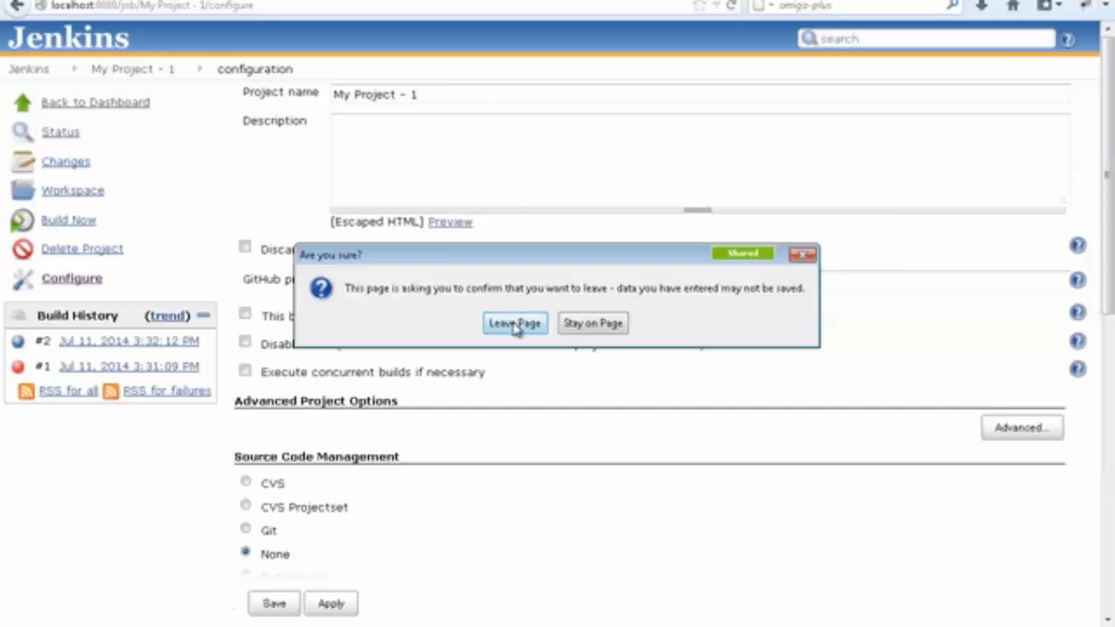
left_click(514, 465)
left_click(452, 172)
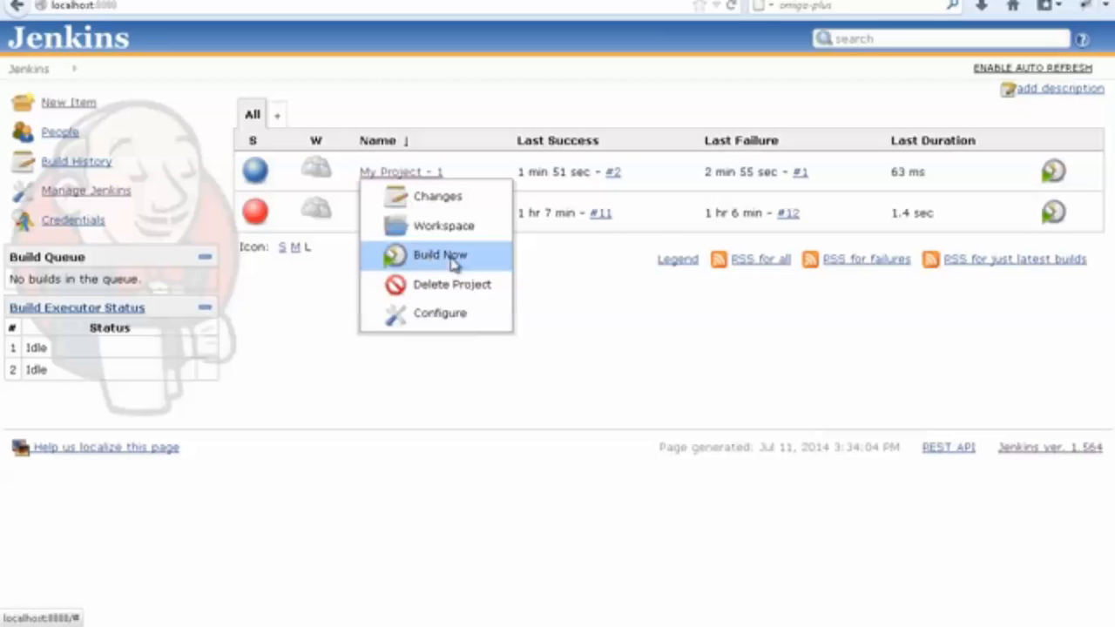
left_click(488, 266)
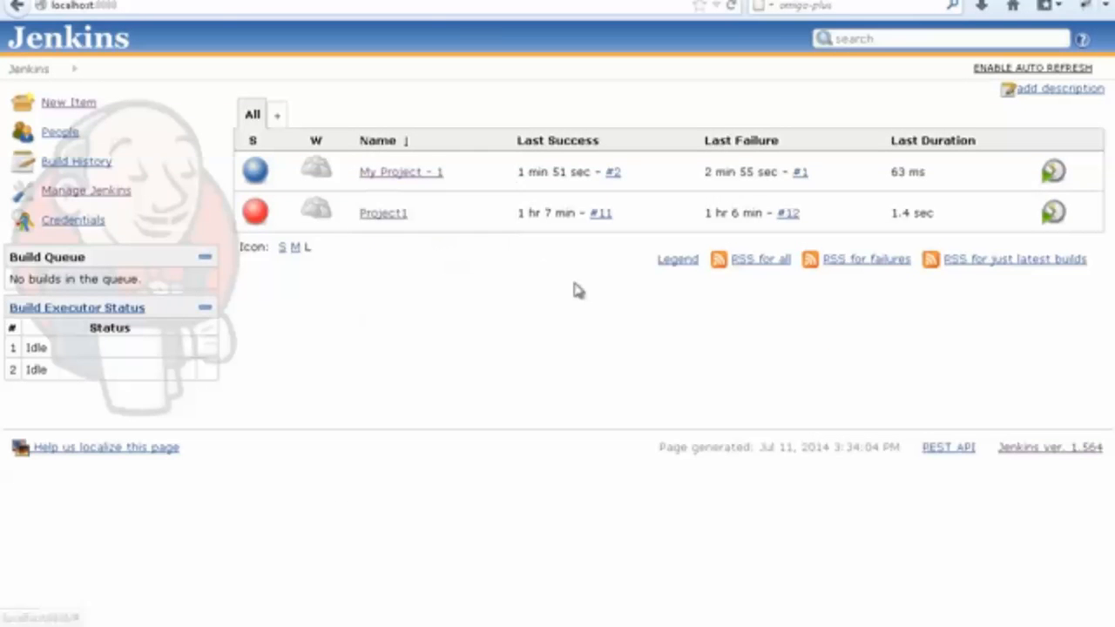
Open the configuration of My Project - 1 from the dashboard and go to the Build Triggers section.
left_click(450, 174)
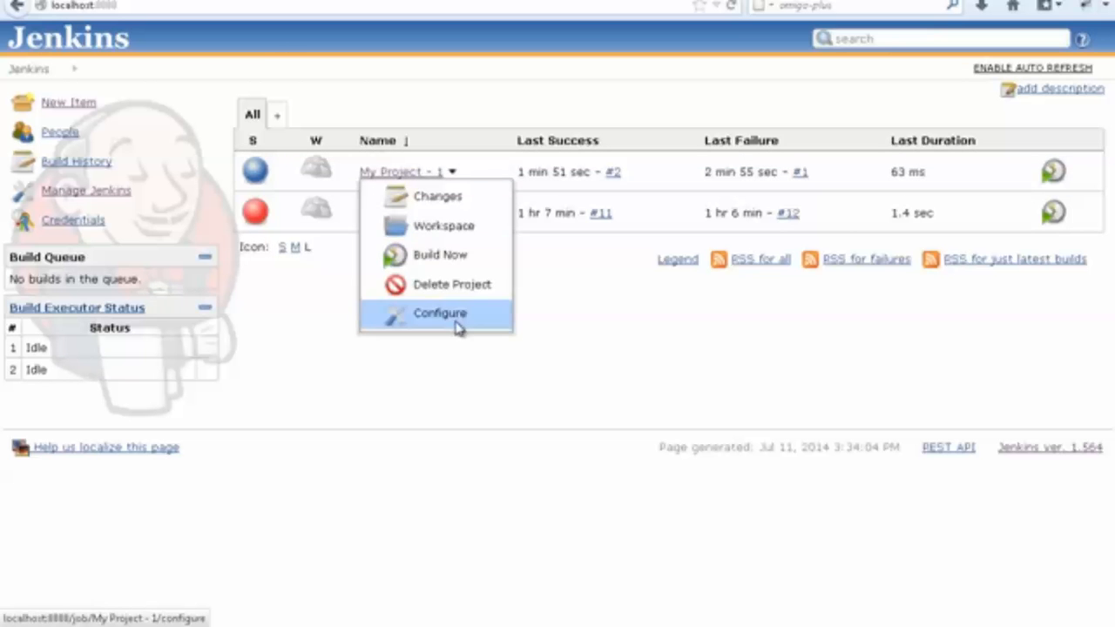
left_click(456, 321)
scroll(443, 309, "down", 7)
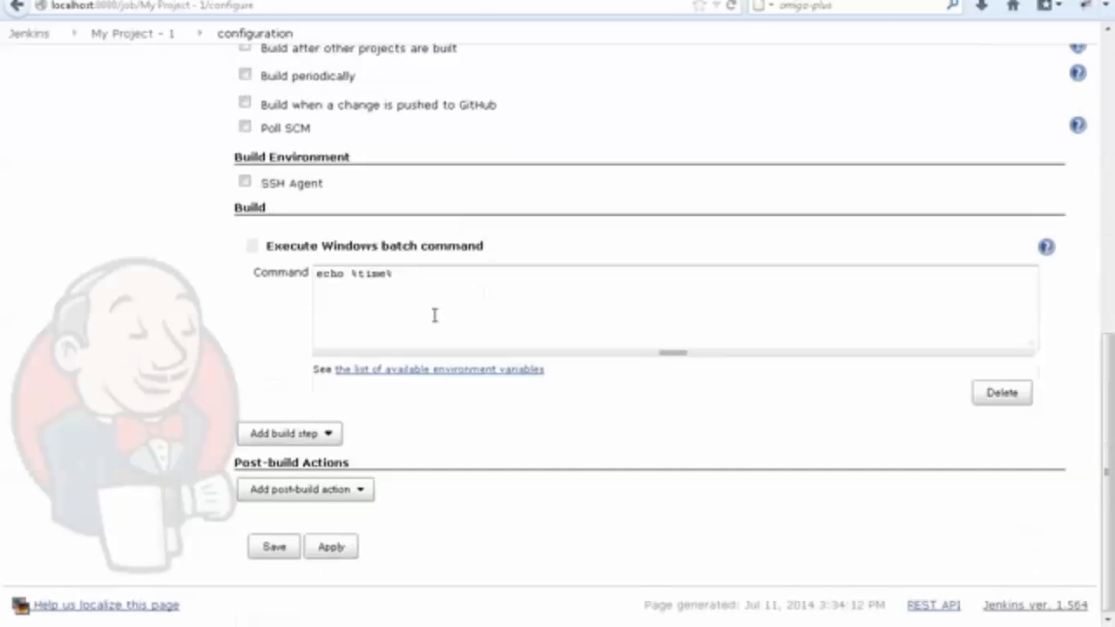
scroll(318, 230, "up", 5)
left_click_drag(229, 261, 343, 267)
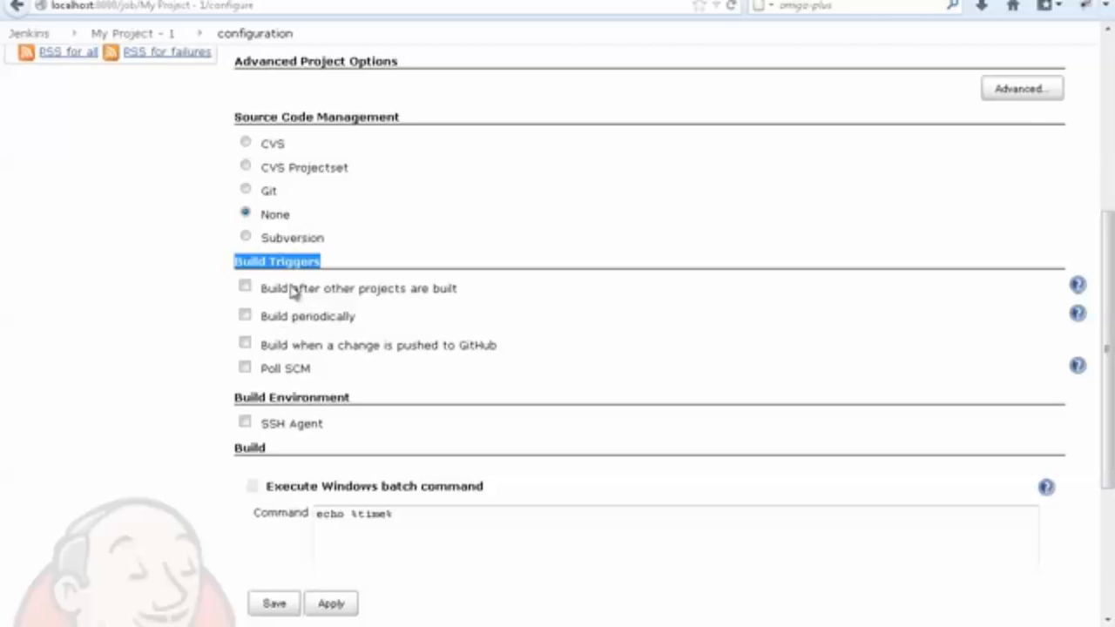
left_click_drag(347, 294, 513, 241)
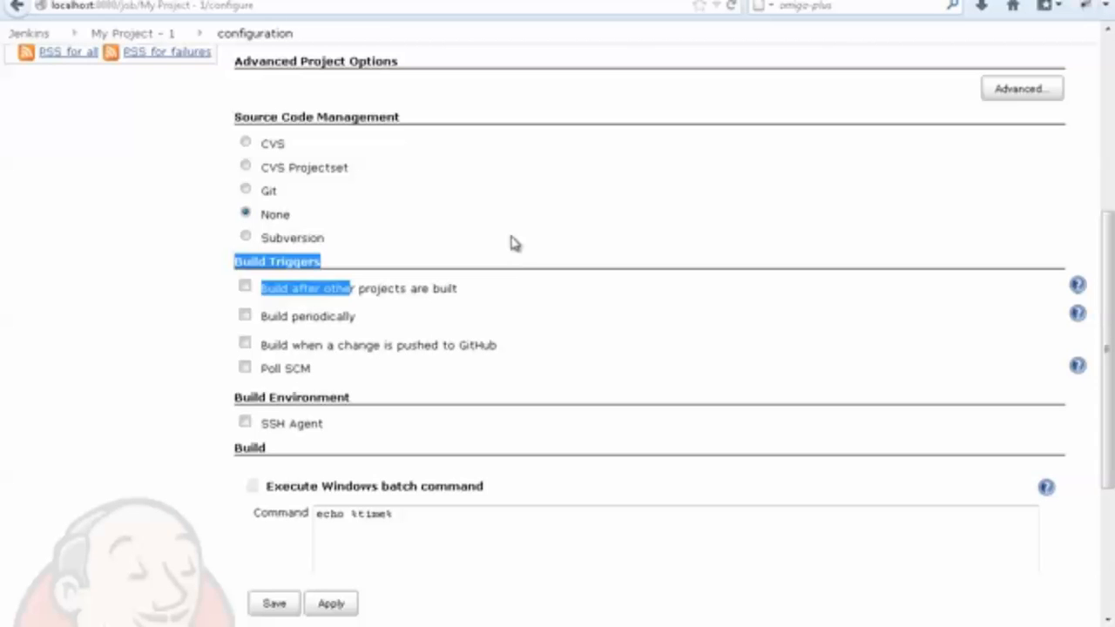
Enable the Build after other projects are built trigger to view its options, and disable it again.
left_click(513, 241)
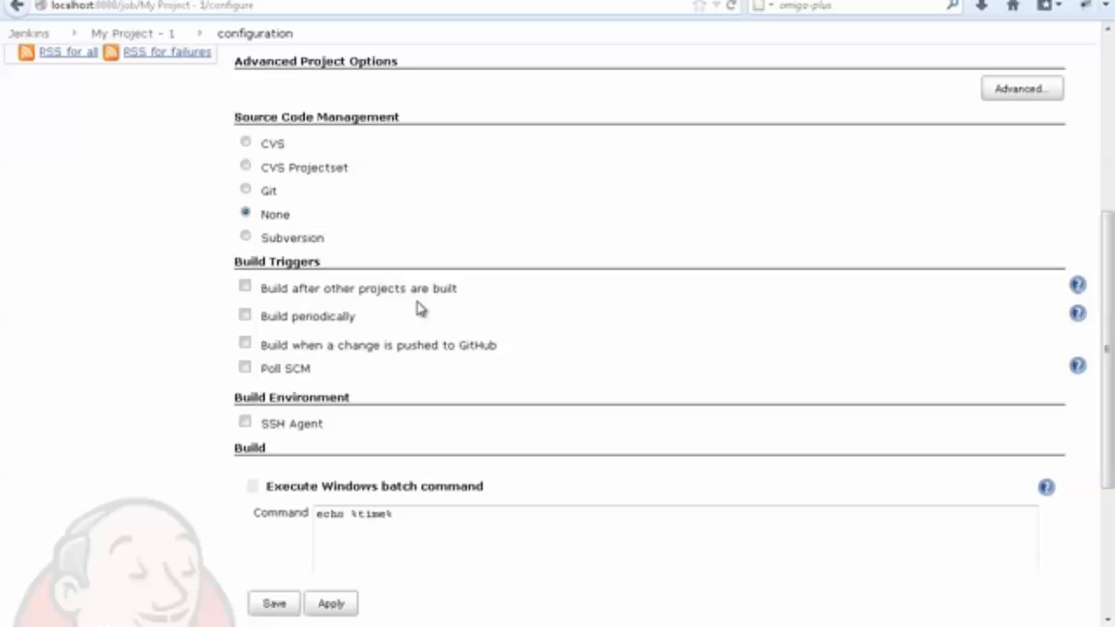
left_click(246, 289)
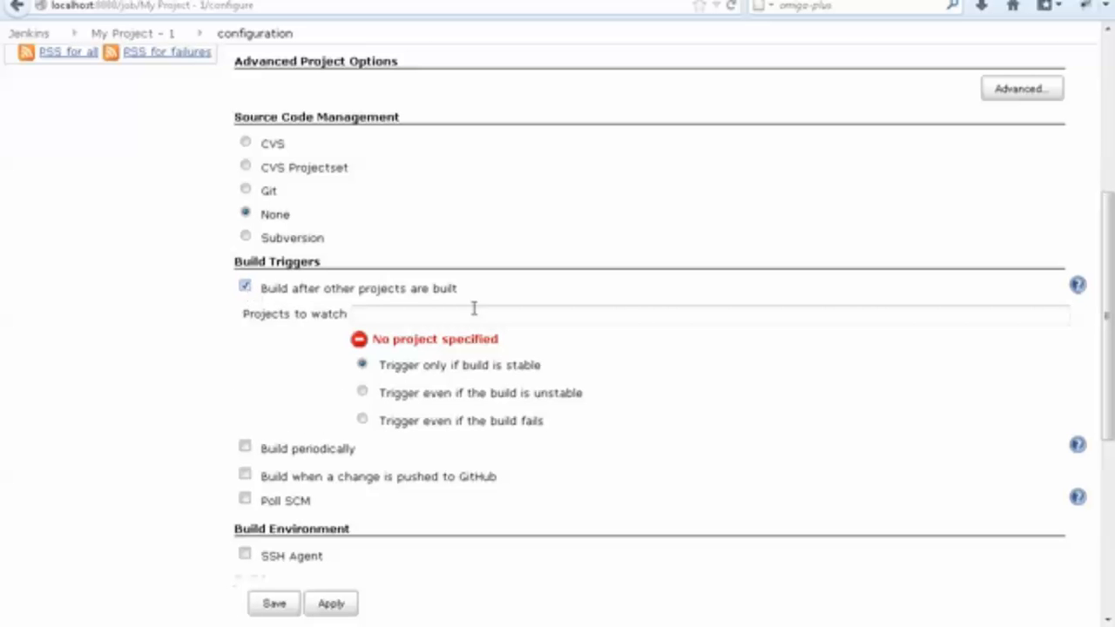
left_click(245, 287)
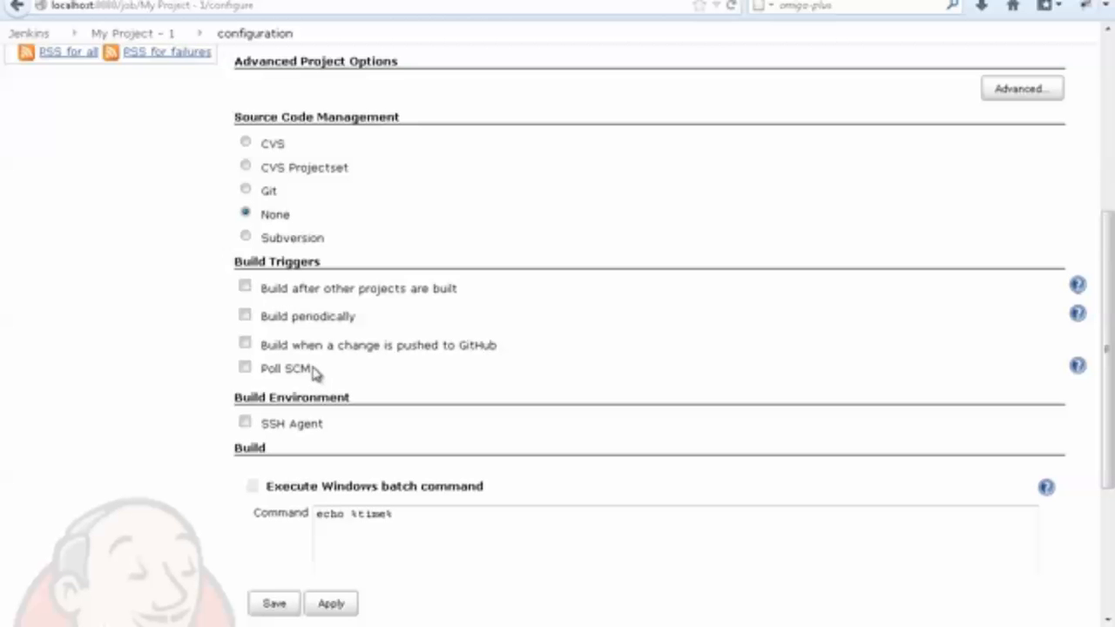
Examine the Poll SCM trigger and the Source Code Management choices, including Subversion and CVS.
left_click_drag(314, 373, 266, 371)
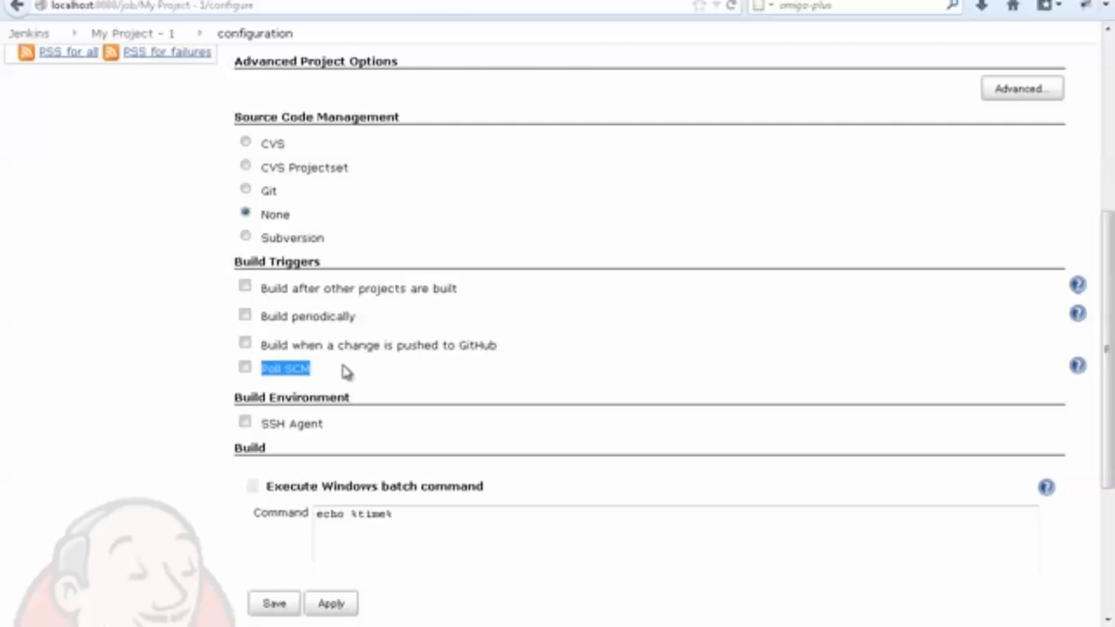
scroll(346, 371, "up", 3)
left_click_drag(231, 247, 410, 252)
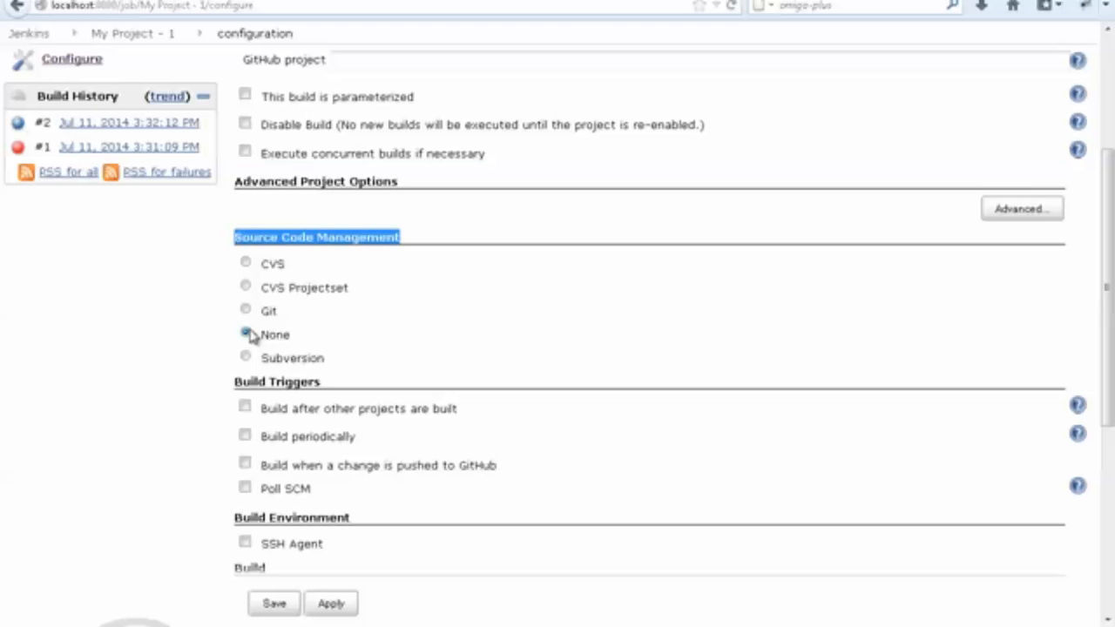
left_click(183, 337)
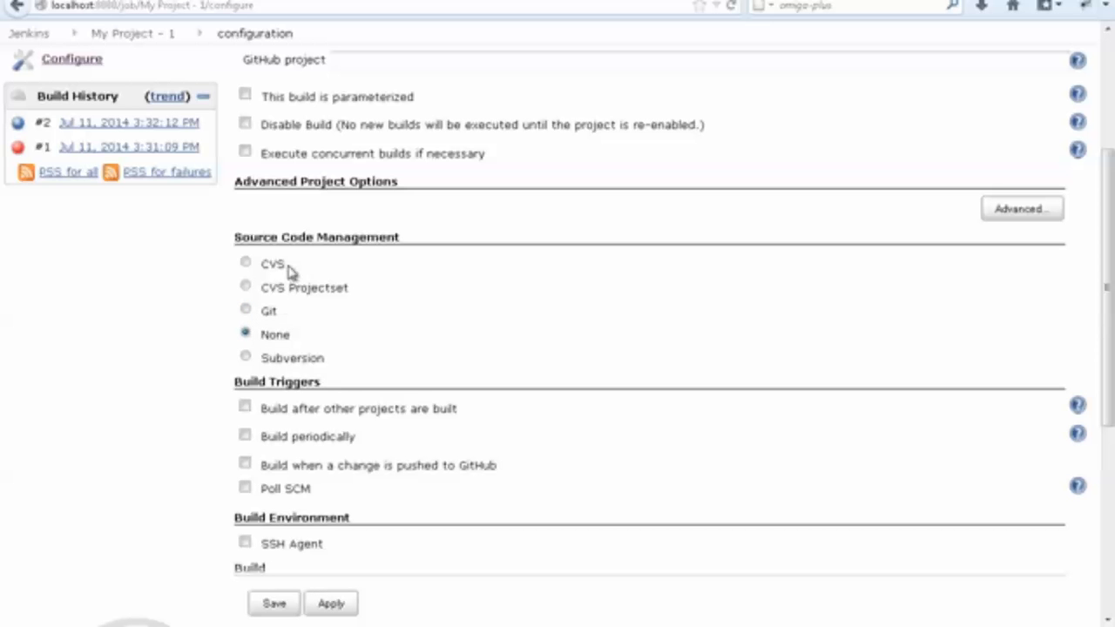
left_click_drag(316, 362, 260, 360)
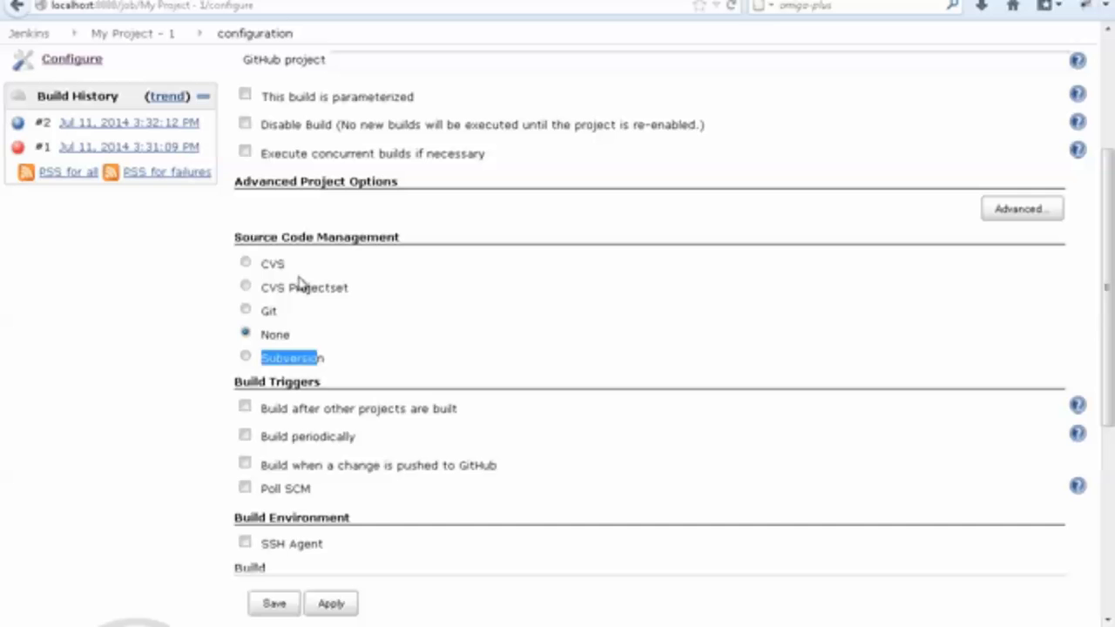
left_click_drag(288, 269, 263, 269)
scroll(299, 383, "down", 3)
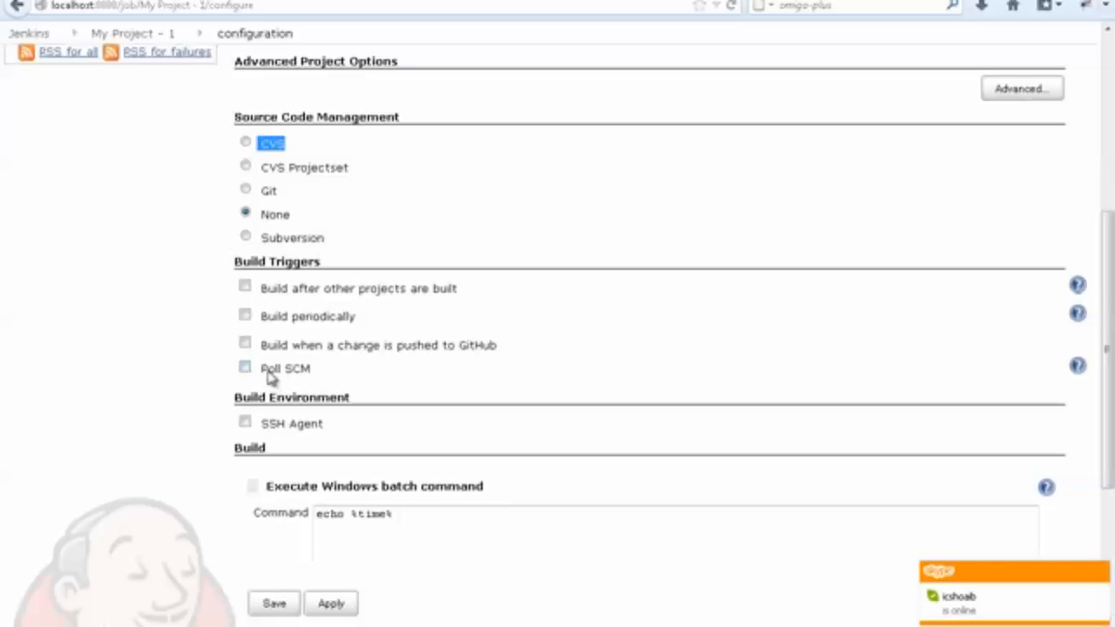
Enable the Poll SCM trigger to view its schedule settings, and disable it again.
left_click(247, 369)
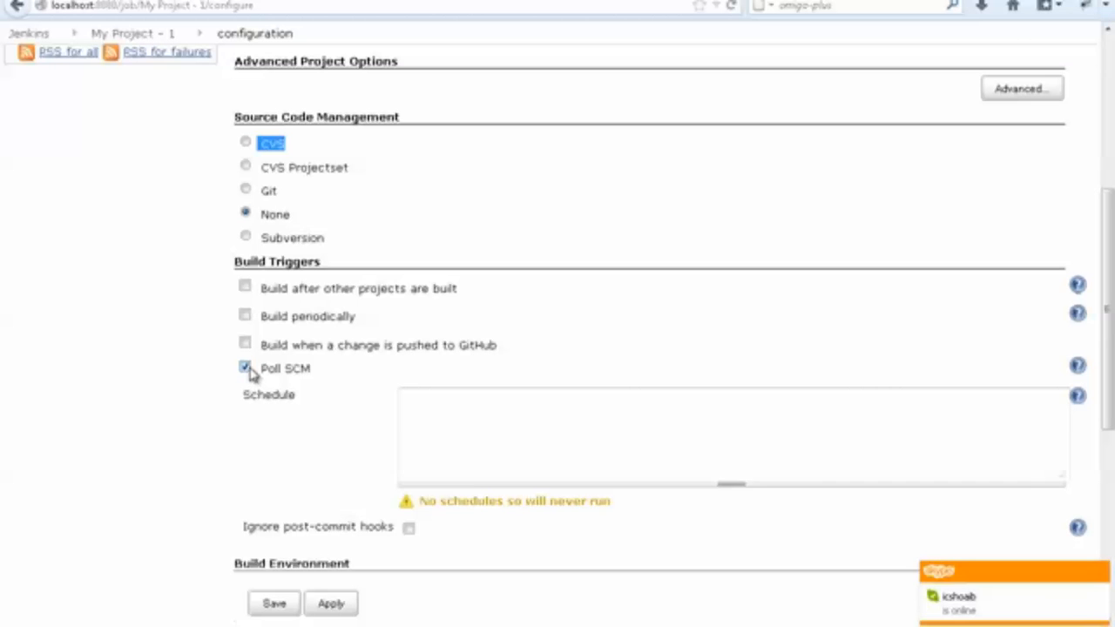
left_click(247, 368)
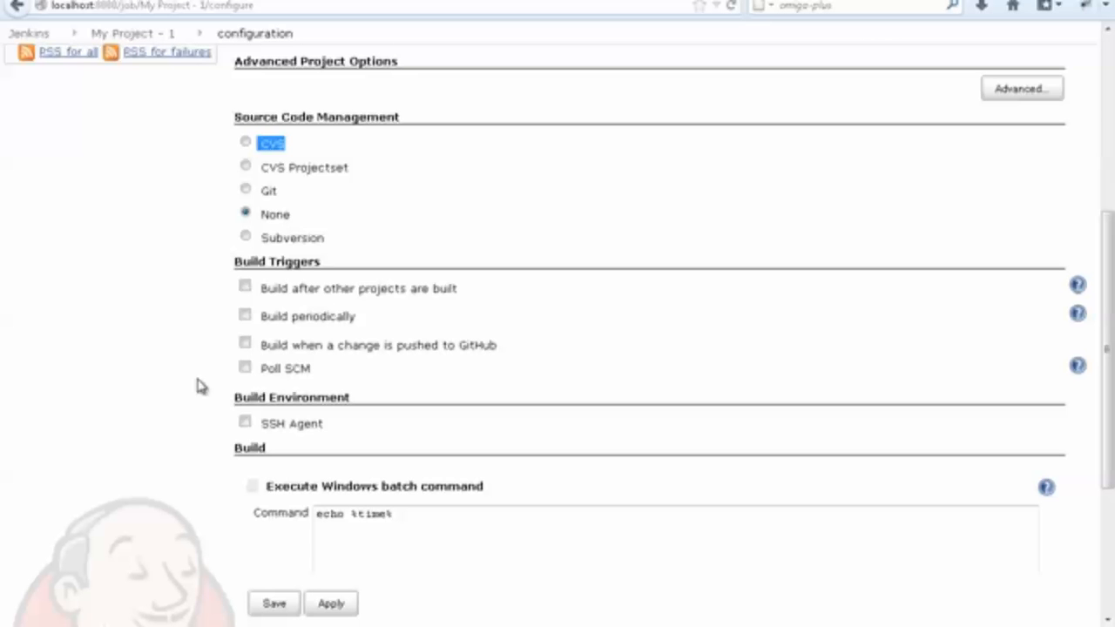
left_click(245, 366)
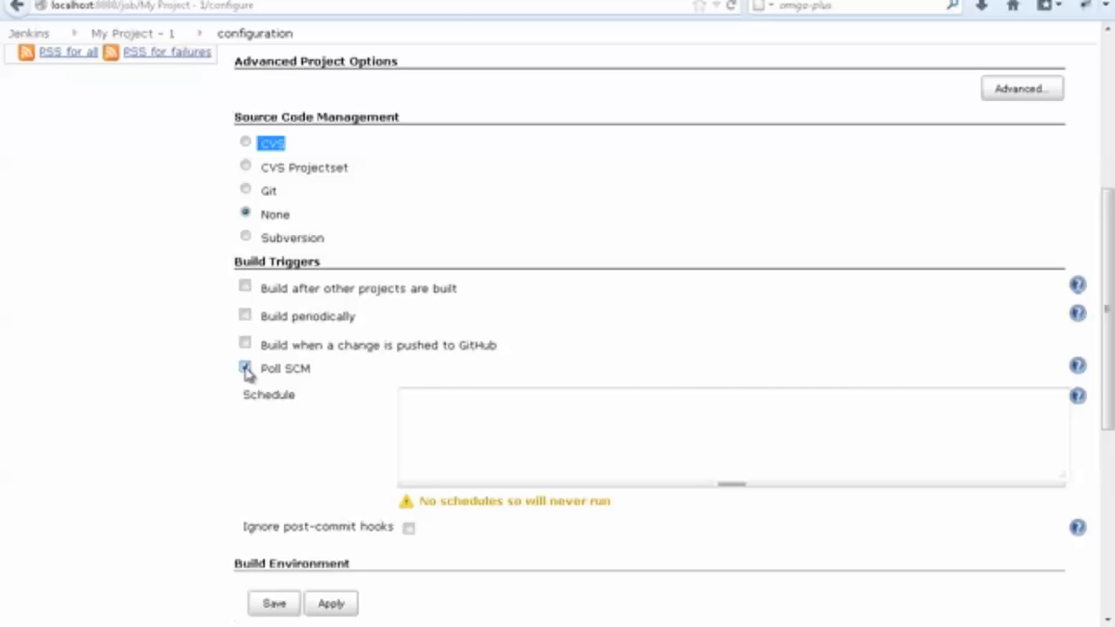
left_click(245, 368)
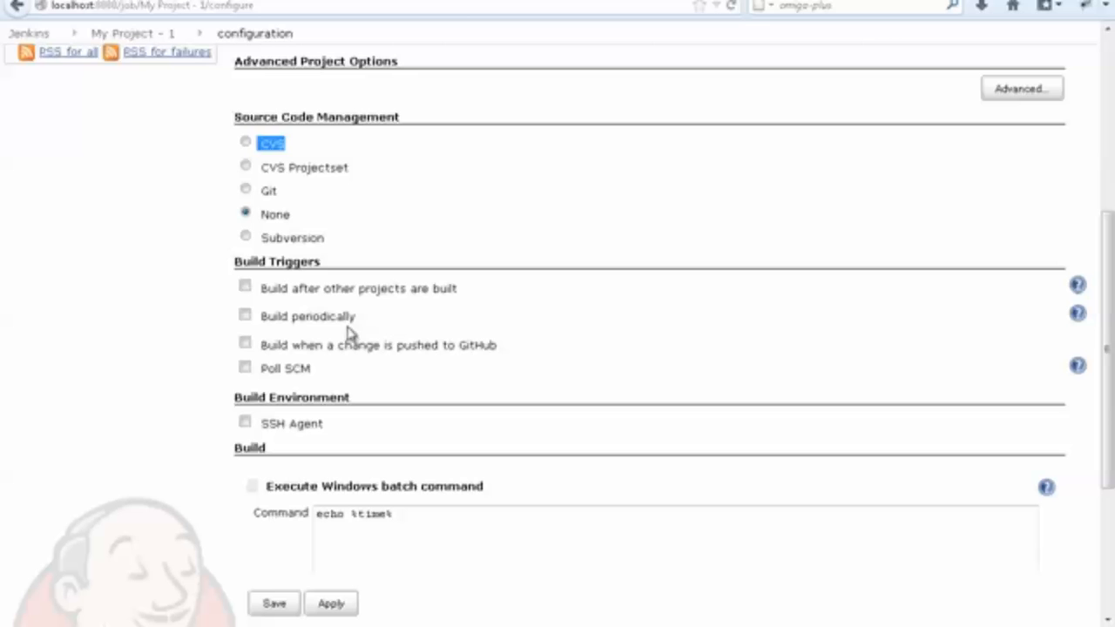
Enable the Build periodically trigger for My Project - 1 and place the cursor in its Schedule field.
left_click_drag(359, 321, 264, 322)
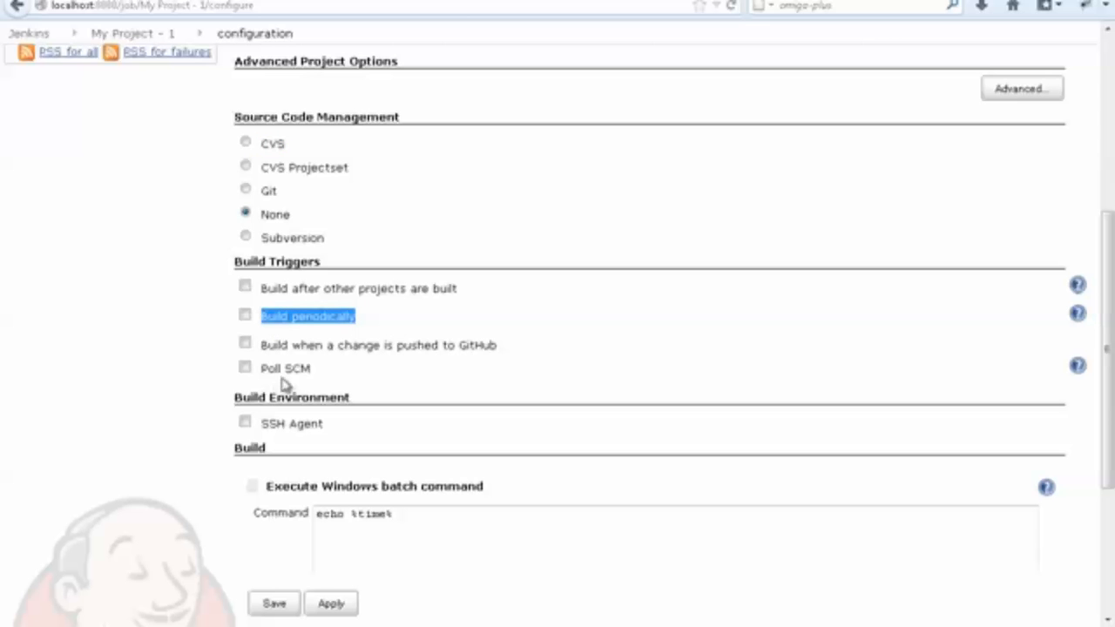
left_click(247, 215)
left_click(505, 357)
left_click_drag(505, 356, 266, 354)
left_click(246, 316)
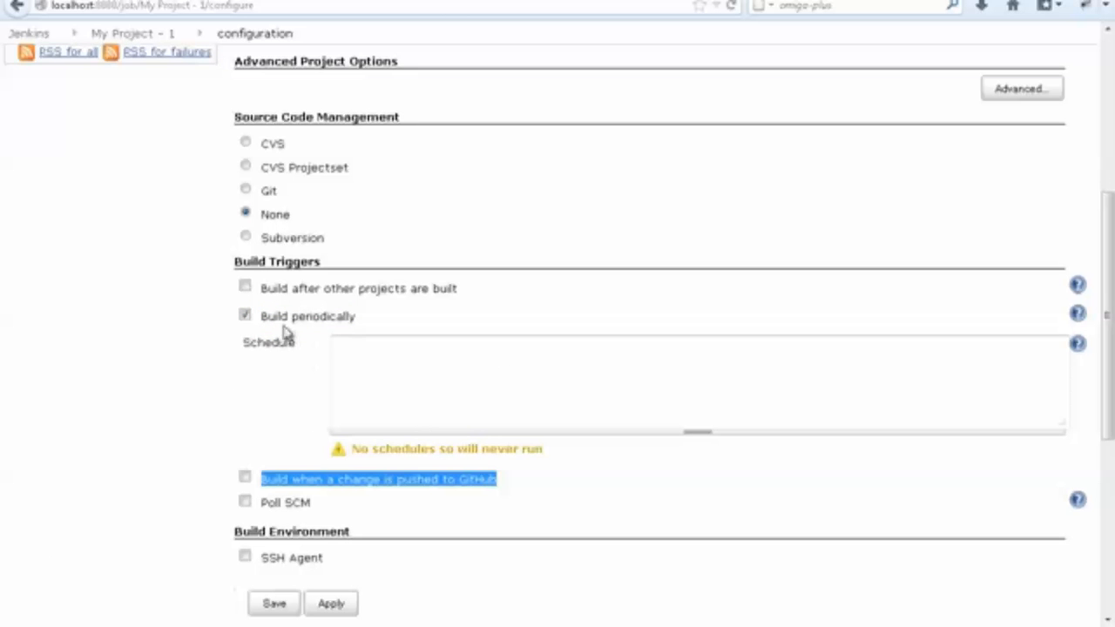
left_click_drag(262, 319, 397, 336)
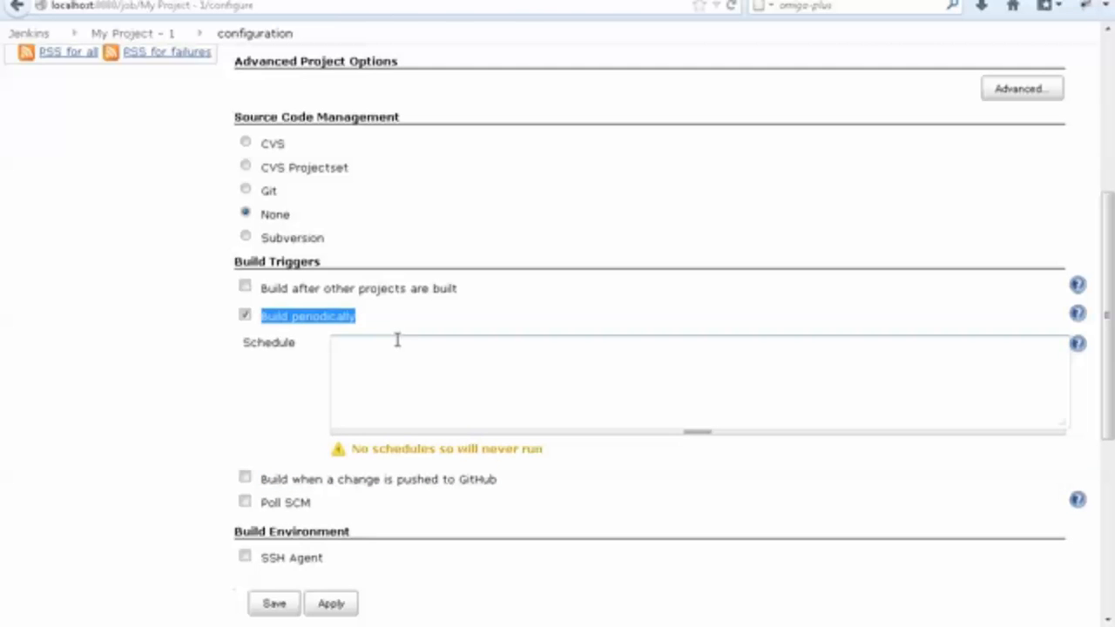
left_click(397, 340)
scroll(485, 371, "down", 3)
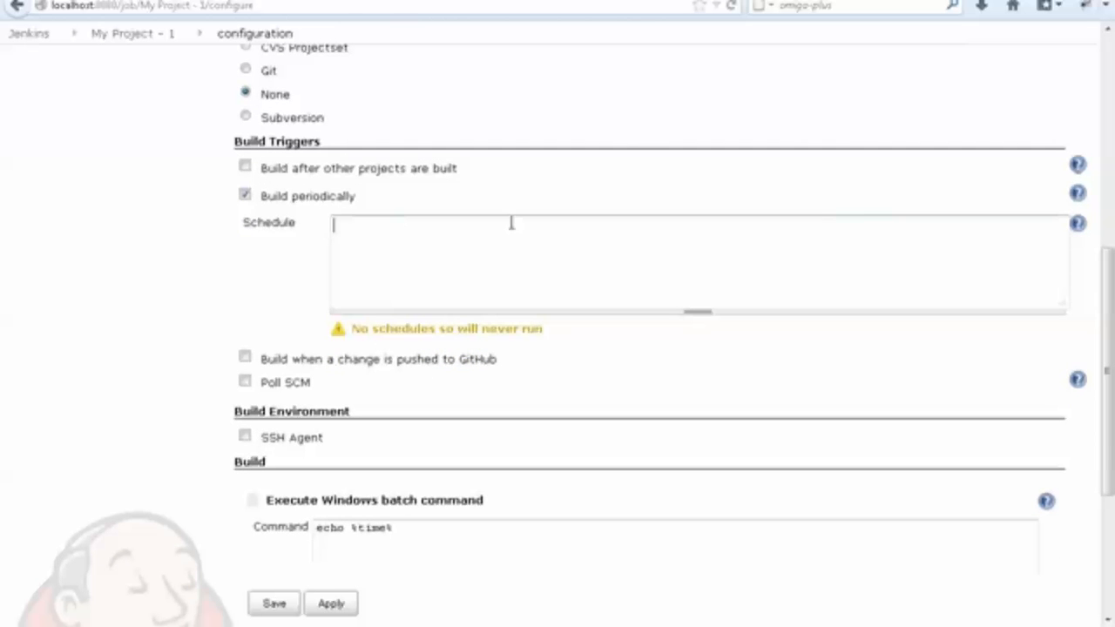
Open the help for the Schedule field and read through its cron syntax explanation and examples.
left_click(1079, 225)
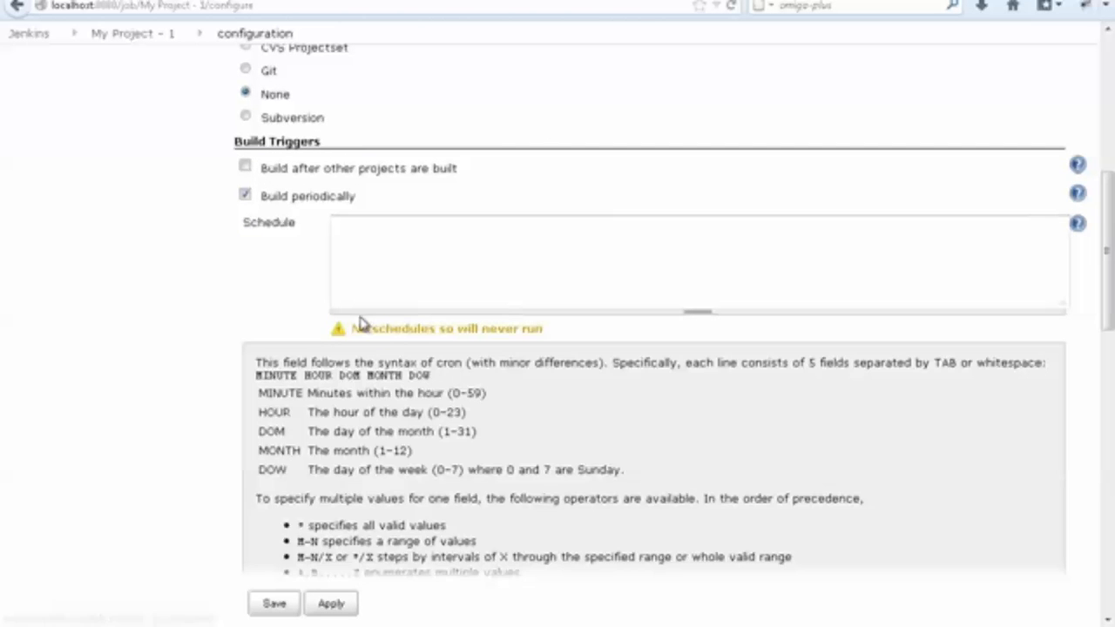
left_click(1077, 228)
left_click(1079, 224)
scroll(533, 392, "down", 5)
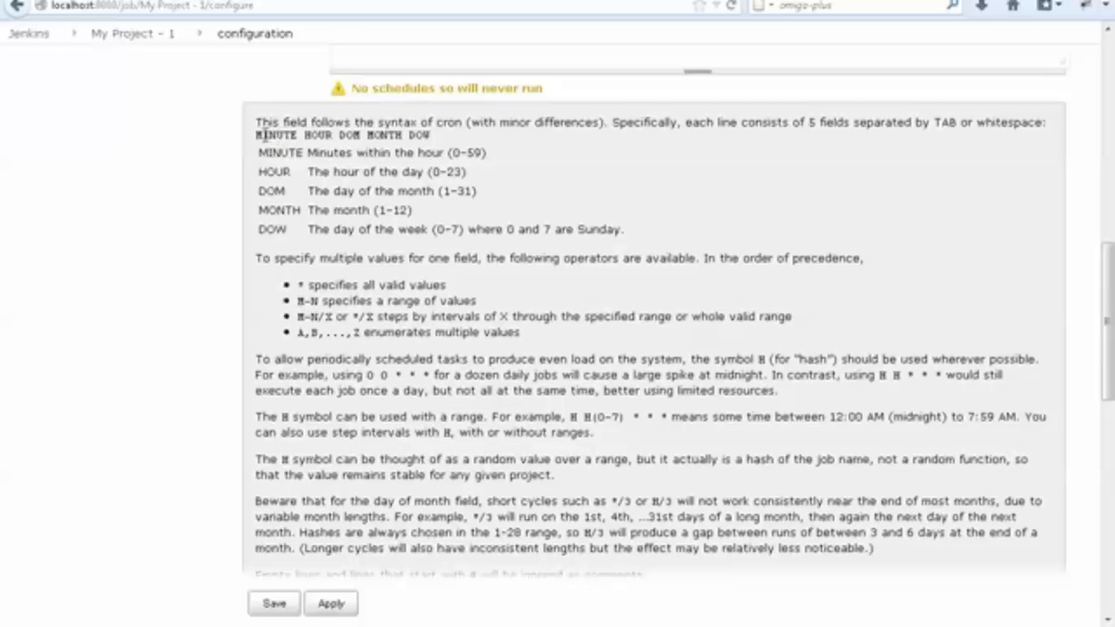
left_click_drag(258, 135, 892, 553)
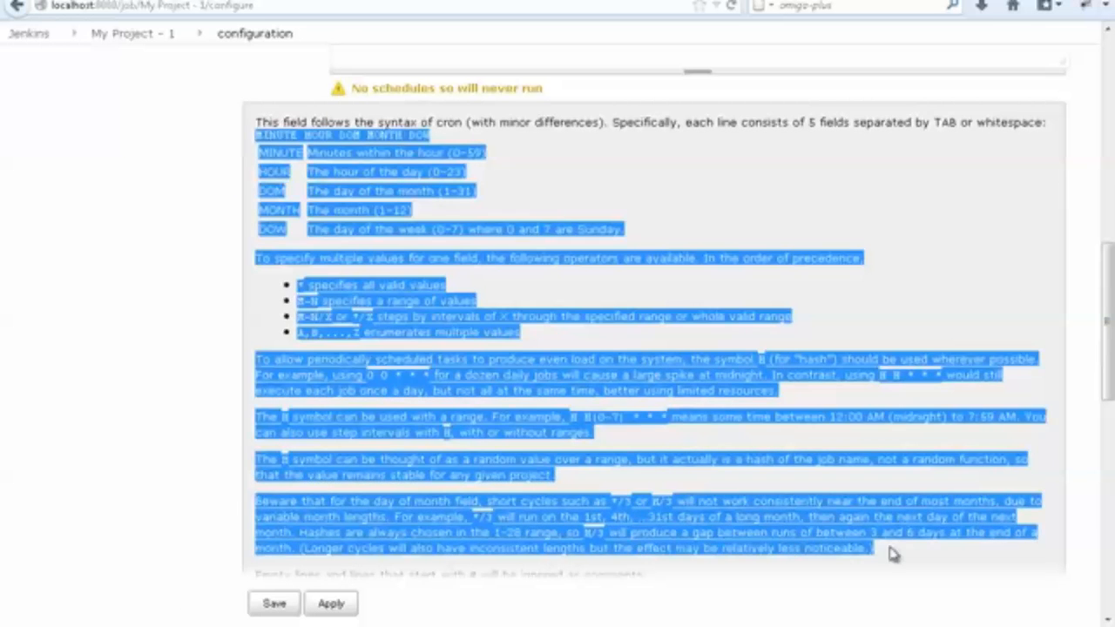
scroll(699, 501, "down", 1)
scroll(699, 501, "down", 5)
scroll(677, 502, "up", 3)
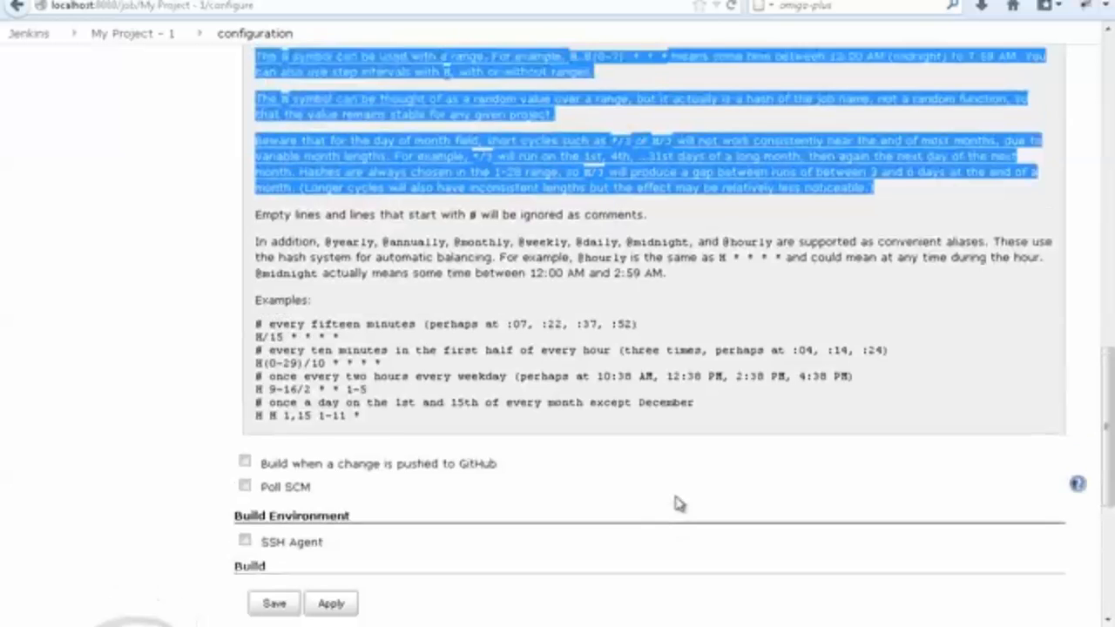
scroll(653, 507, "up", 3)
left_click(568, 395)
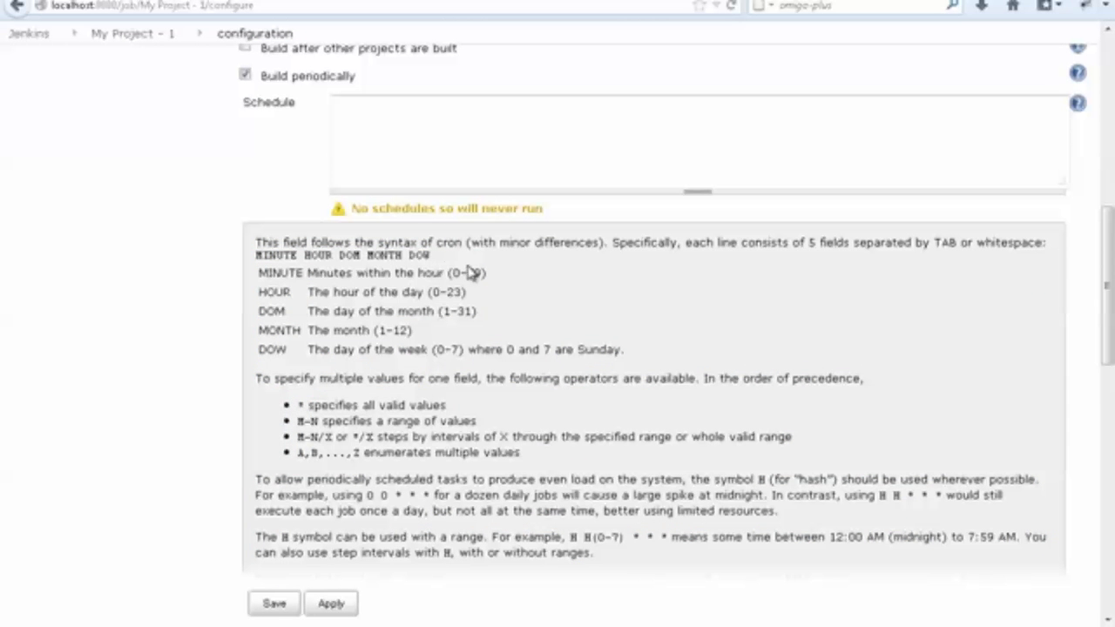
Examine the names and order of the five cron fields, from MINUTE to DOW, in the Schedule help.
double_click(265, 272)
double_click(265, 292)
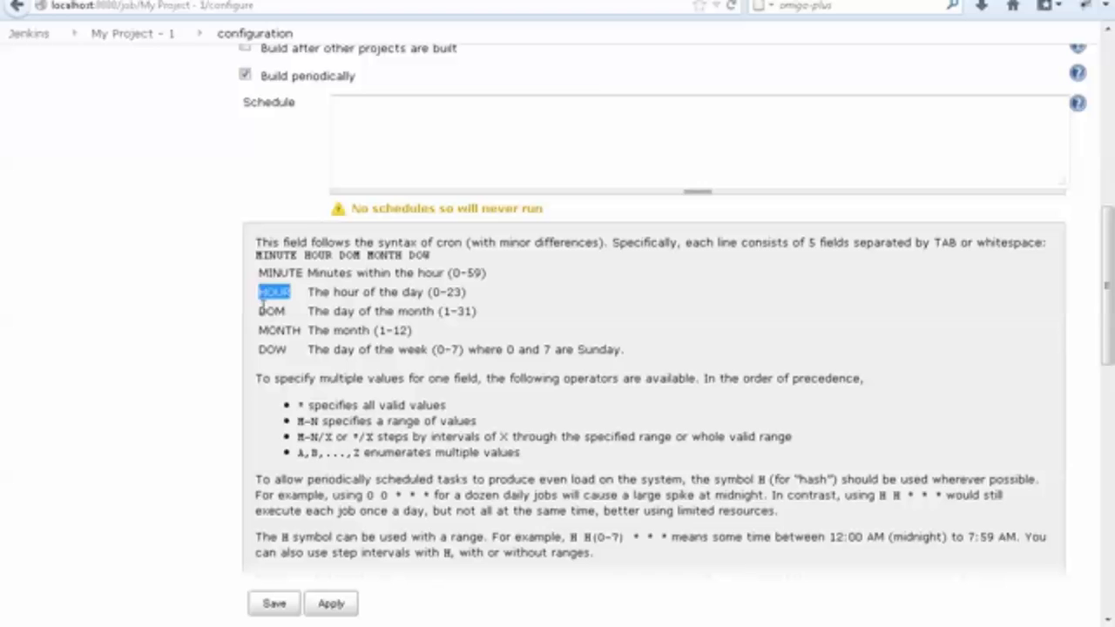
double_click(264, 311)
double_click(267, 332)
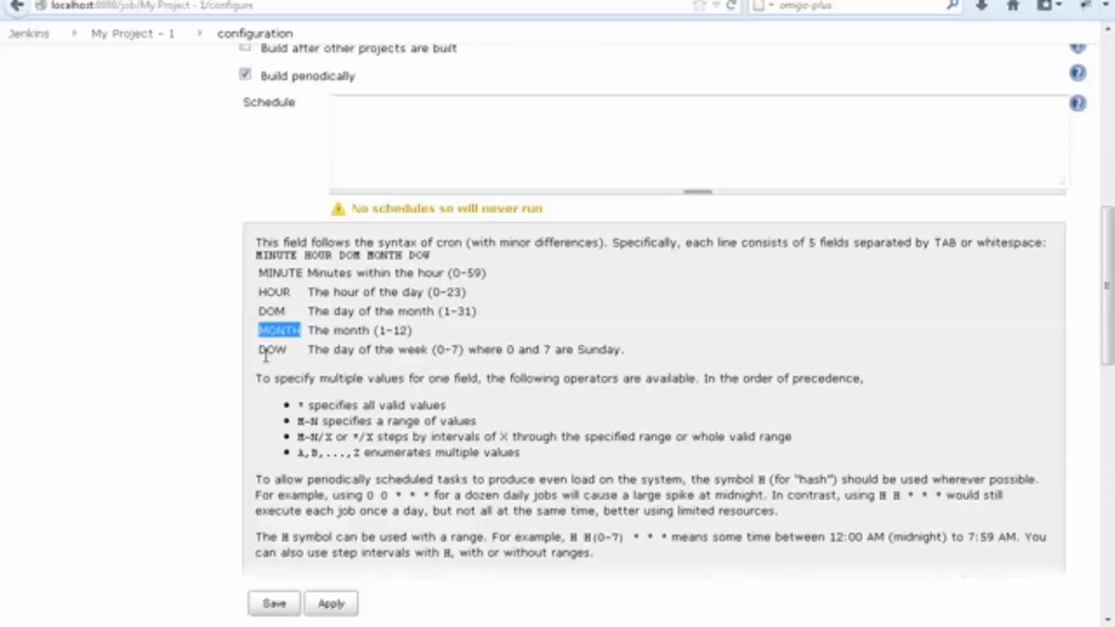
left_click(270, 351)
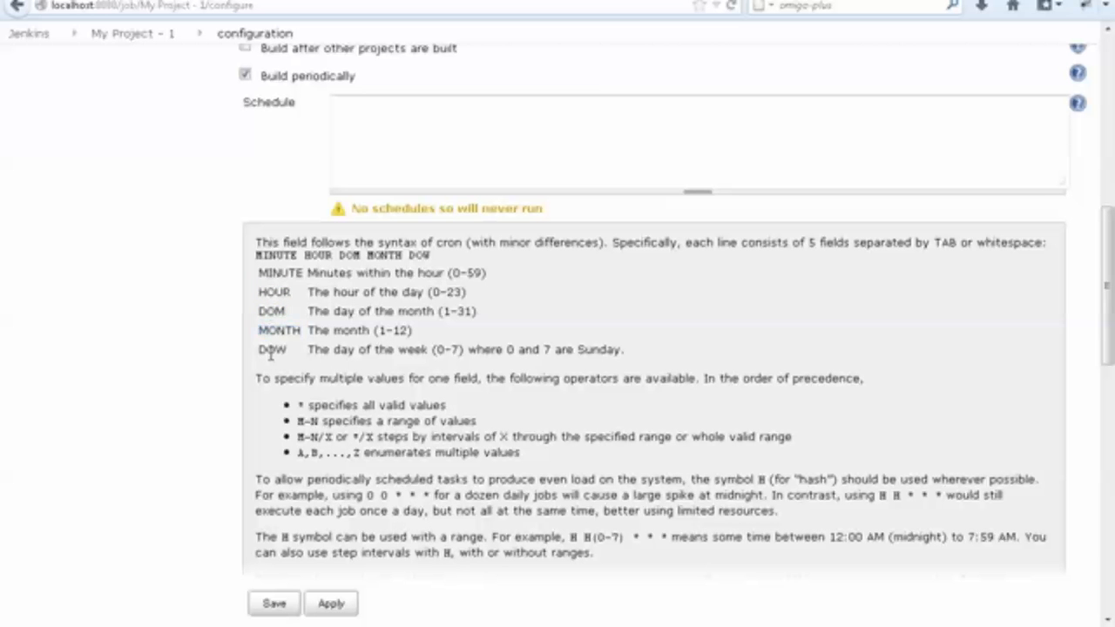
double_click(277, 272)
double_click(269, 311)
double_click(266, 348)
left_click(264, 360)
Examine the allowed value ranges of the cron fields and return to the empty Schedule field.
left_click_drag(450, 272, 478, 312)
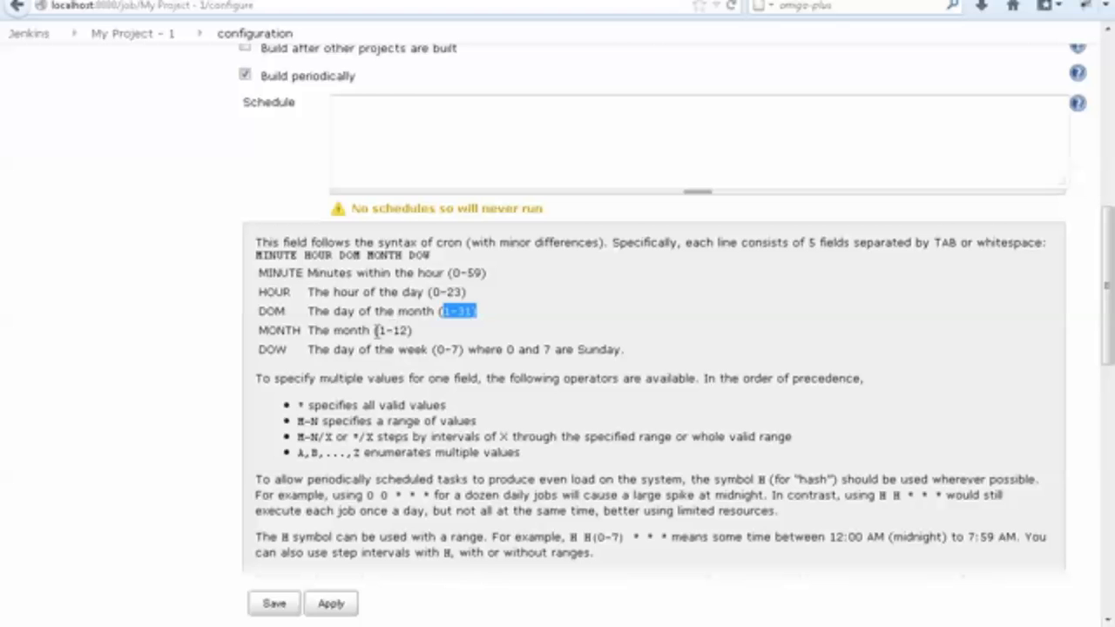
left_click_drag(376, 330, 413, 331)
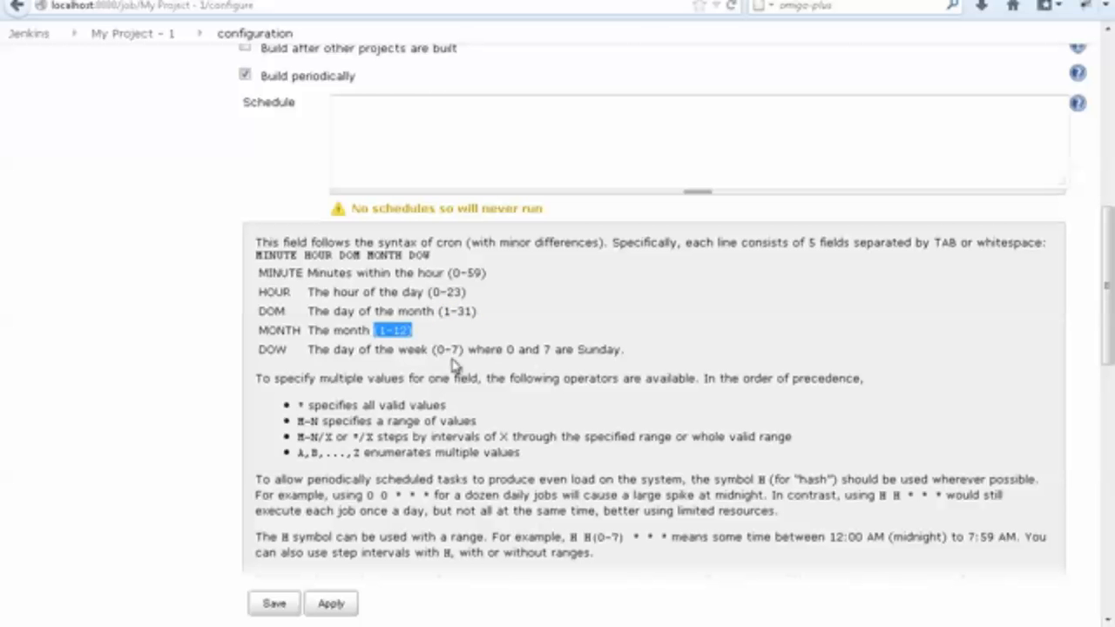
left_click_drag(430, 351, 464, 352)
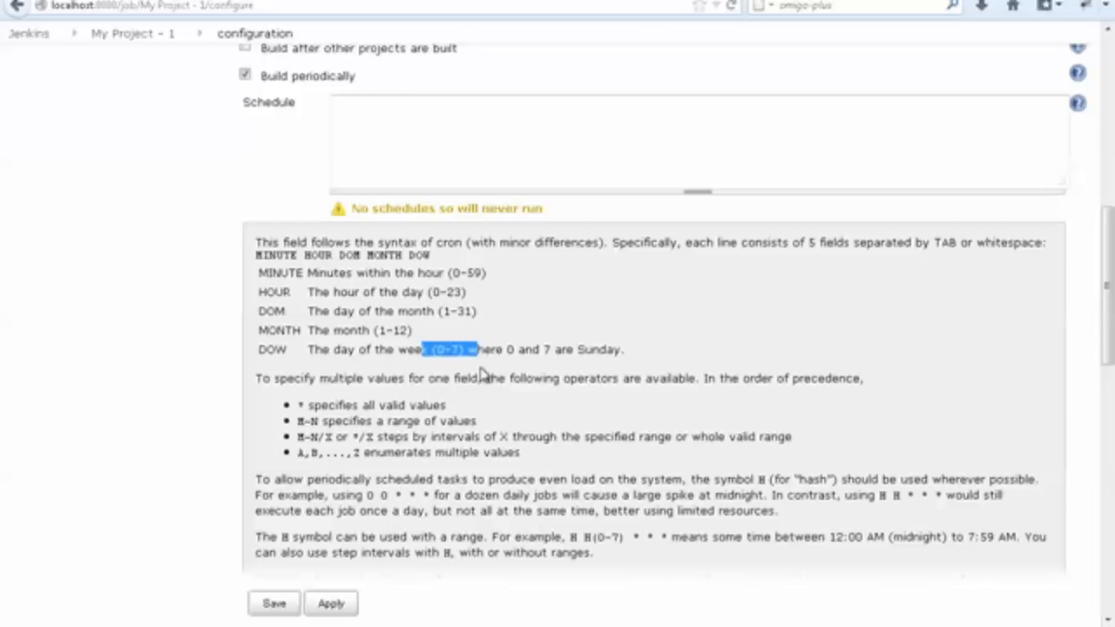
left_click(449, 307)
left_click_drag(259, 272, 346, 346)
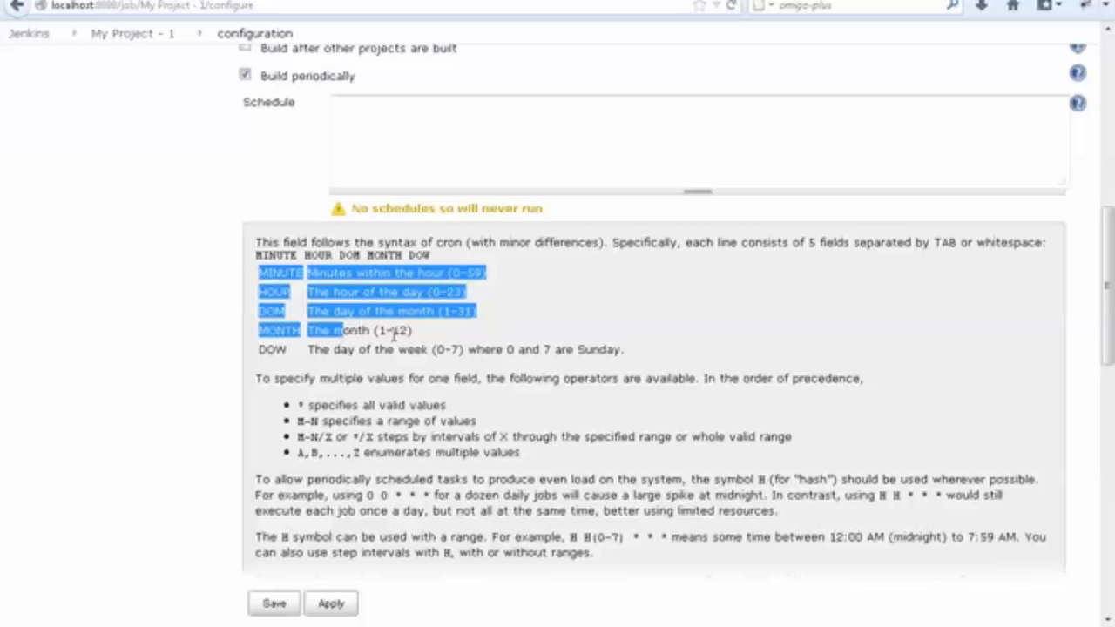
left_click(340, 348)
left_click(392, 131)
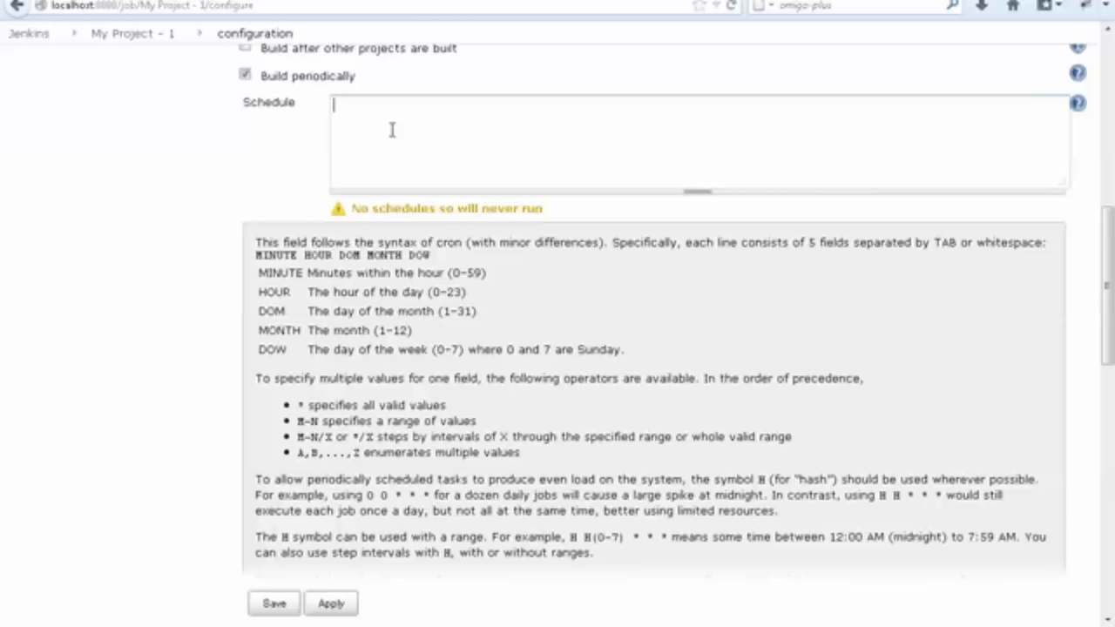
Switch to Windows Explorer, open steps.txt from the selenium\phase3\jenkins folder on drive F, and maximize its Notepad window.
key("super")
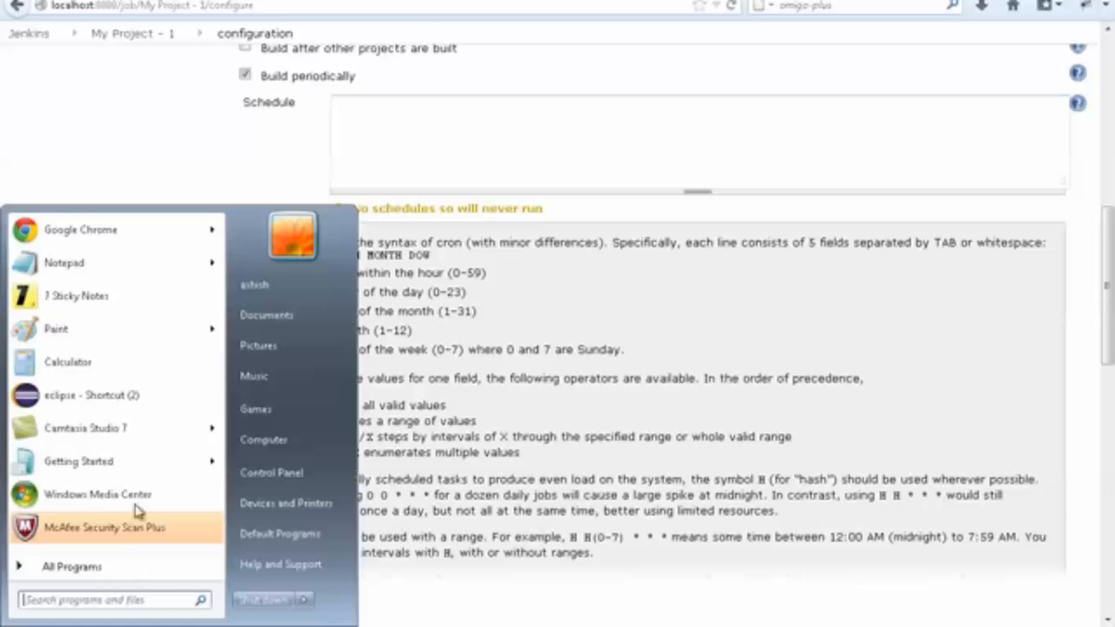
left_click(270, 442)
left_click(620, 266)
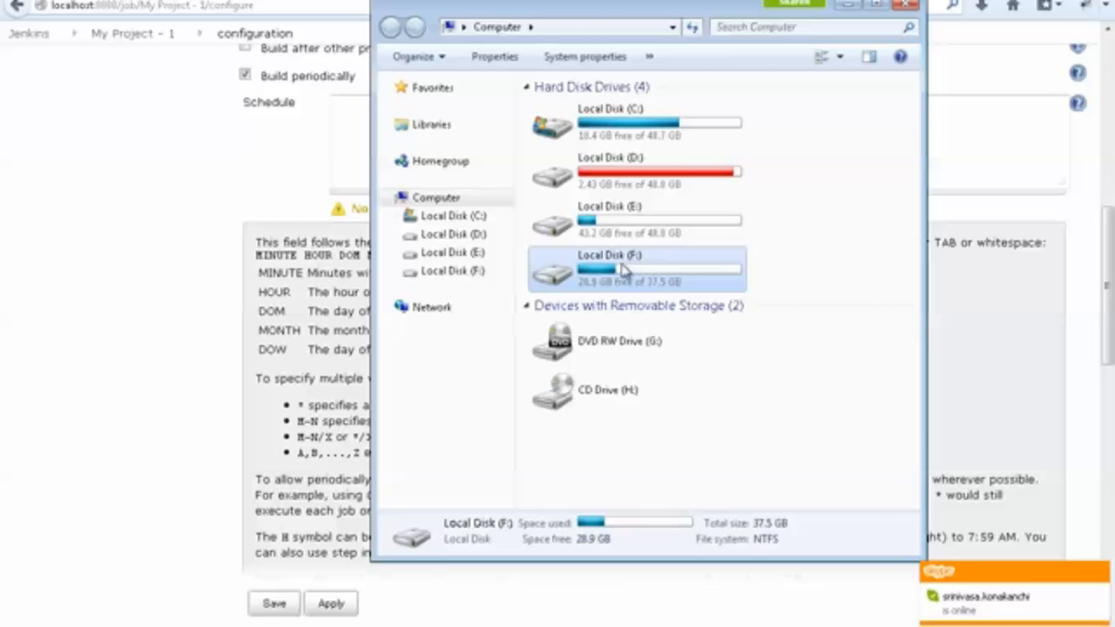
double_click(609, 266)
left_click(605, 255)
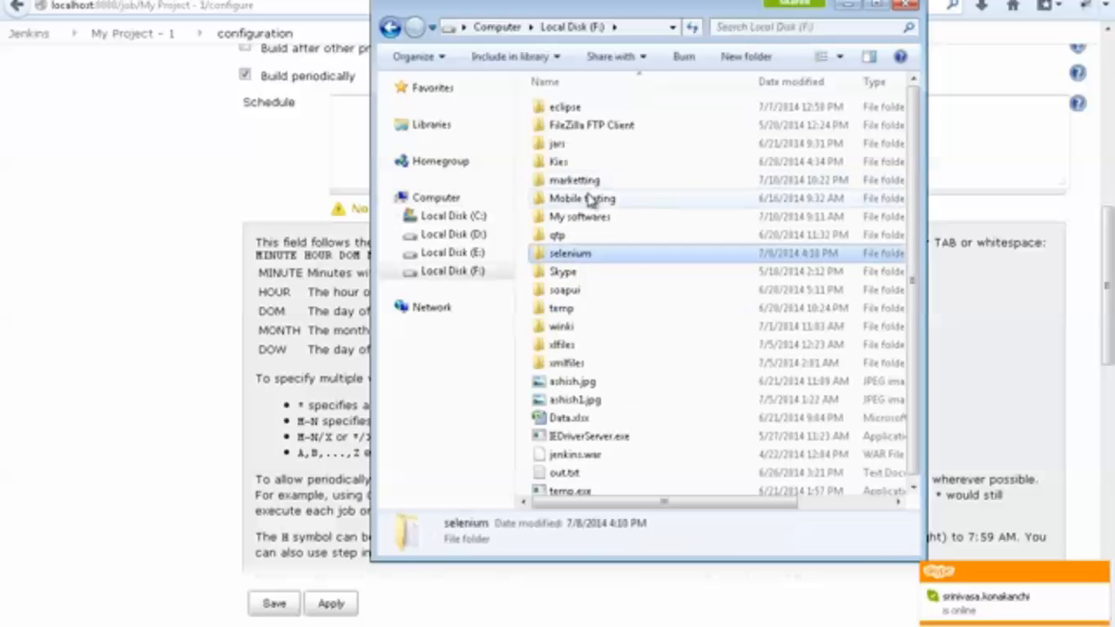
double_click(593, 254)
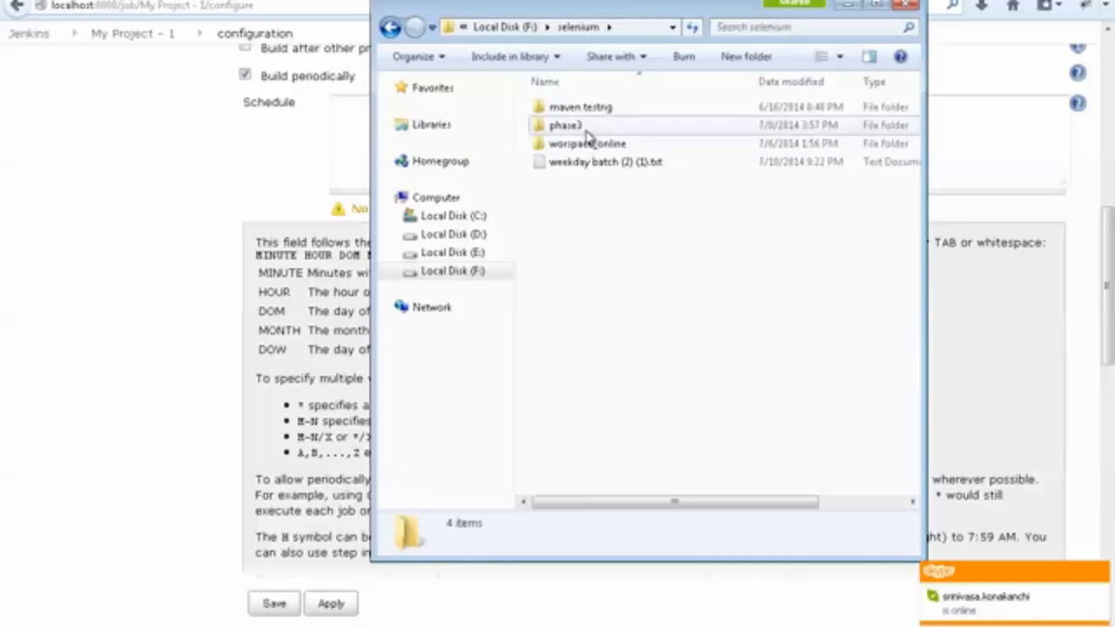
double_click(583, 124)
double_click(580, 109)
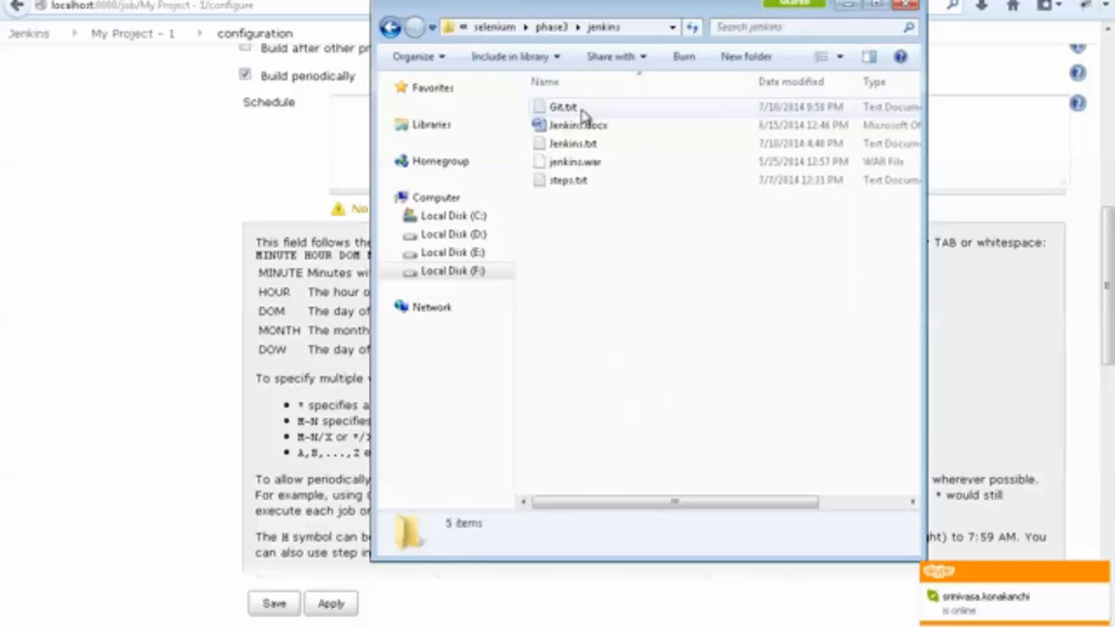
double_click(571, 180)
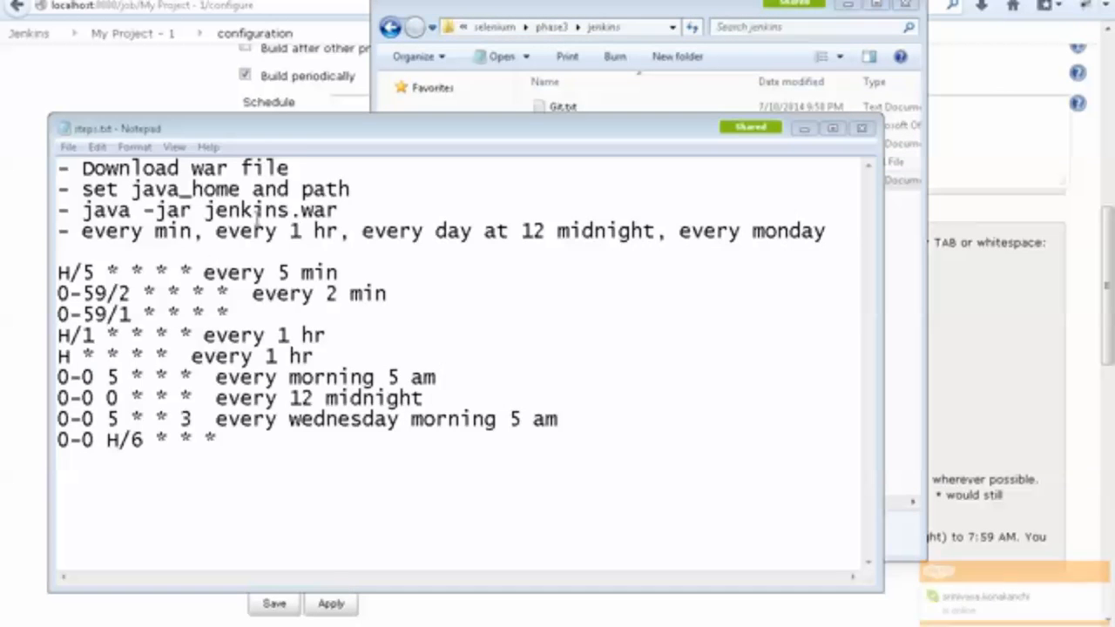
double_click(319, 130)
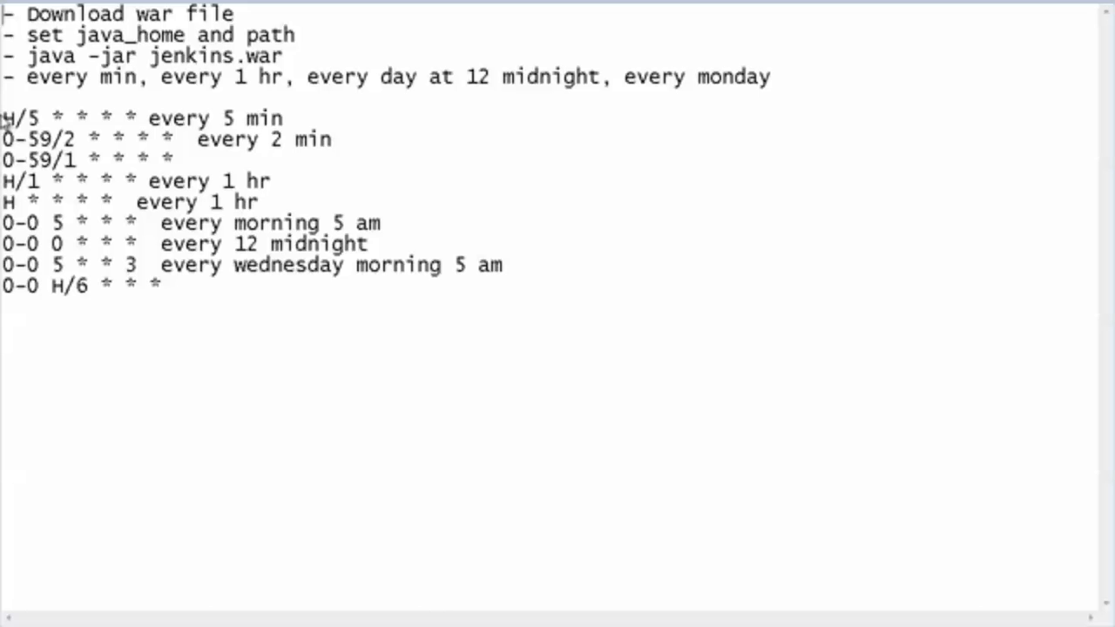
Review the sample schedule expressions in steps.txt and insert a blank line above the "every morning 5 am" entry.
left_click_drag(3, 120, 452, 292)
left_click(113, 224)
left_click_drag(3, 118, 14, 118)
left_click(273, 203)
key("Return")
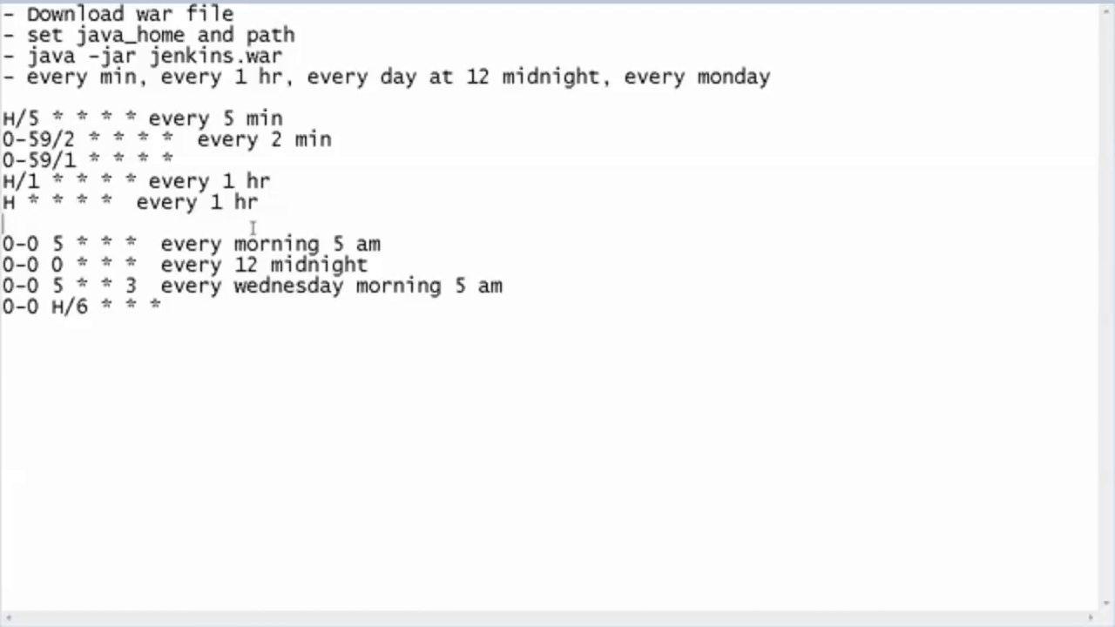
Copy the expression 0-0 5 * * * from steps.txt into the Schedule field of the Jenkins project.
left_click_drag(148, 244, 3, 251)
key("ctrl+c")
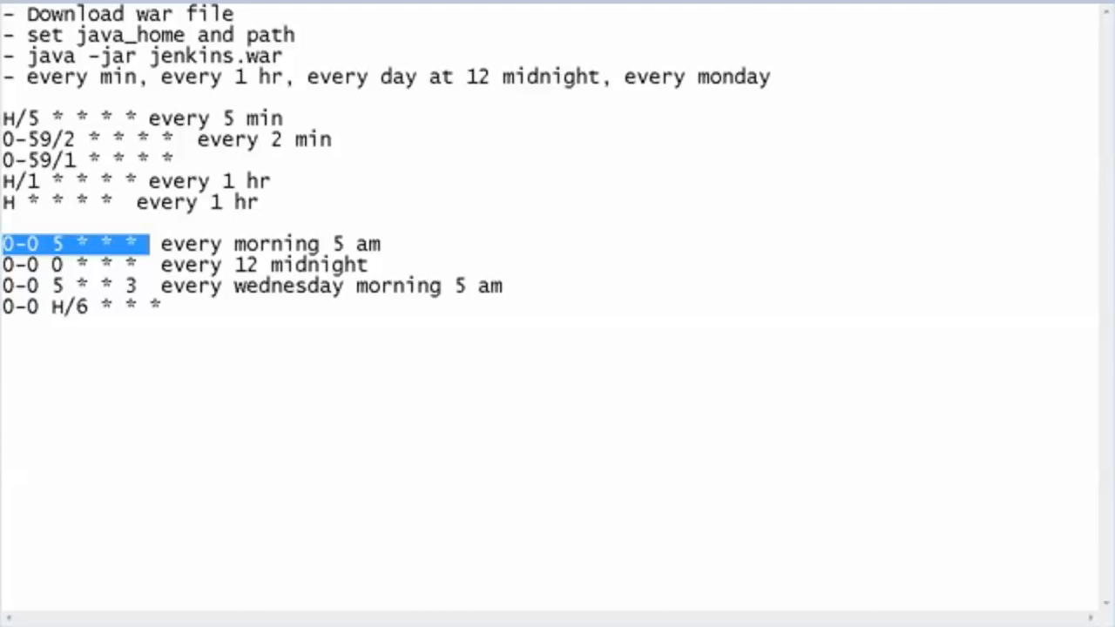
key("alt+Tab")
left_click(383, 175)
key("ctrl+v")
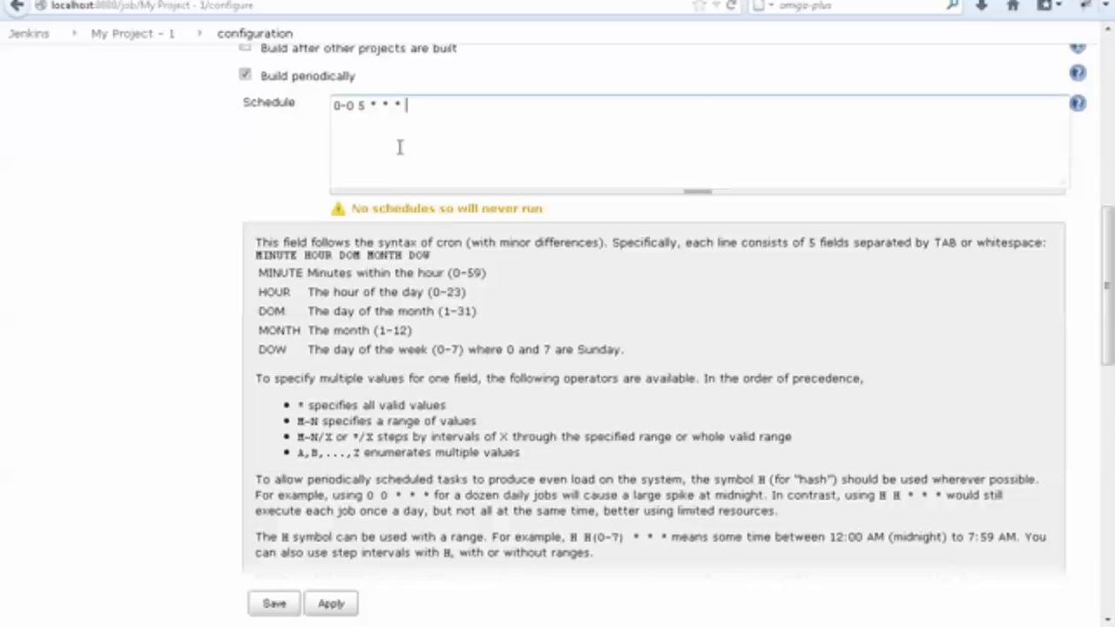
Match 0-0 to the MINUTE field, write M H D M D on a second Schedule line, and delete that line.
left_click_drag(362, 106, 334, 105)
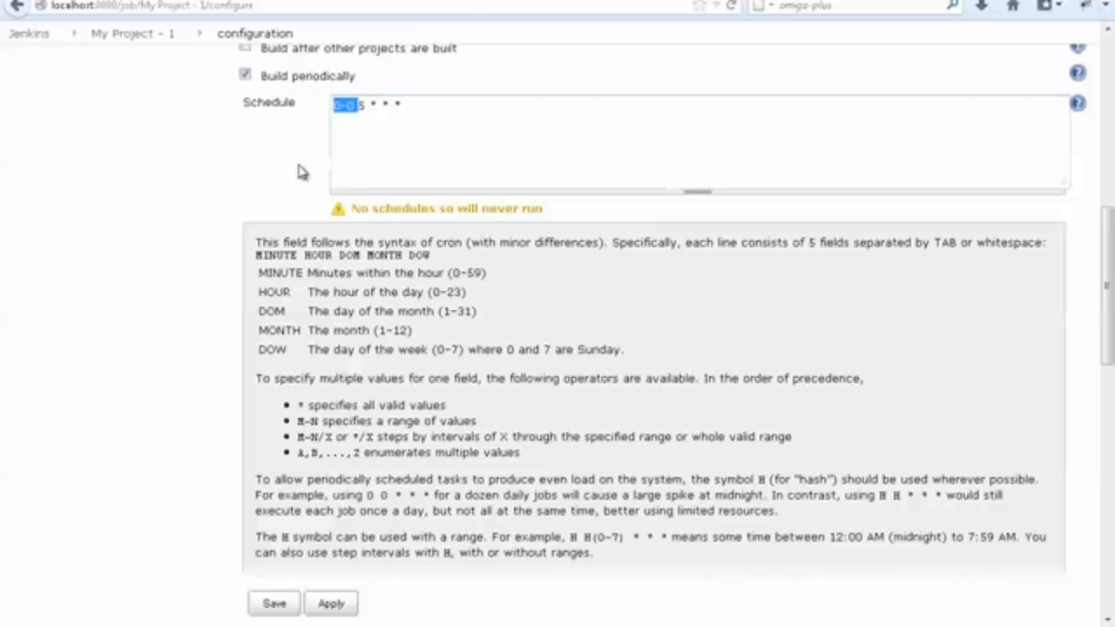
double_click(270, 271)
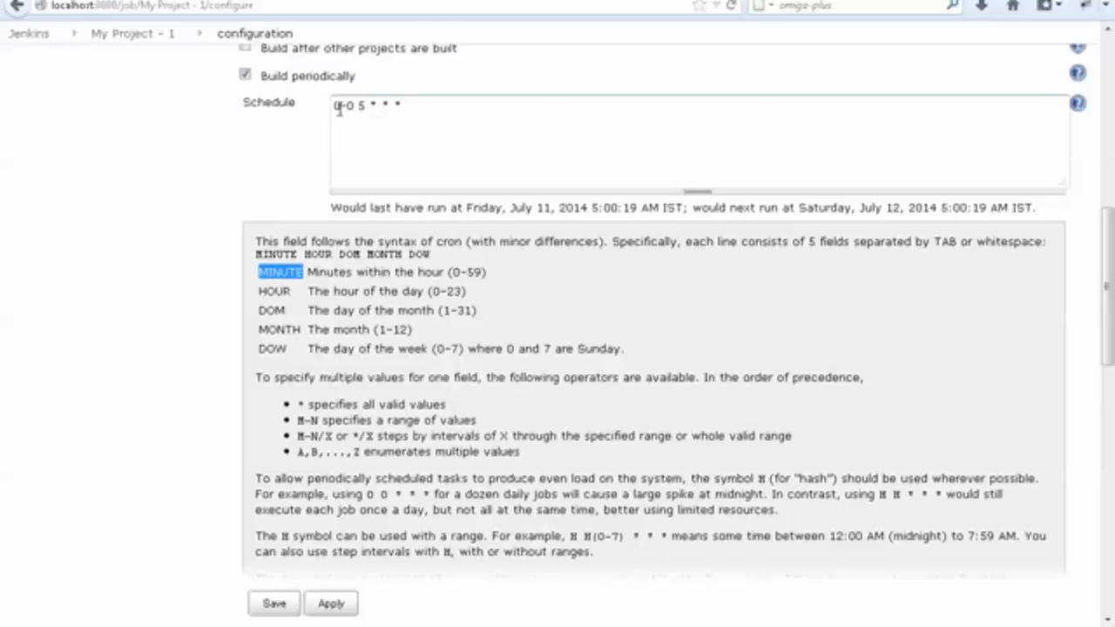
left_click(411, 102)
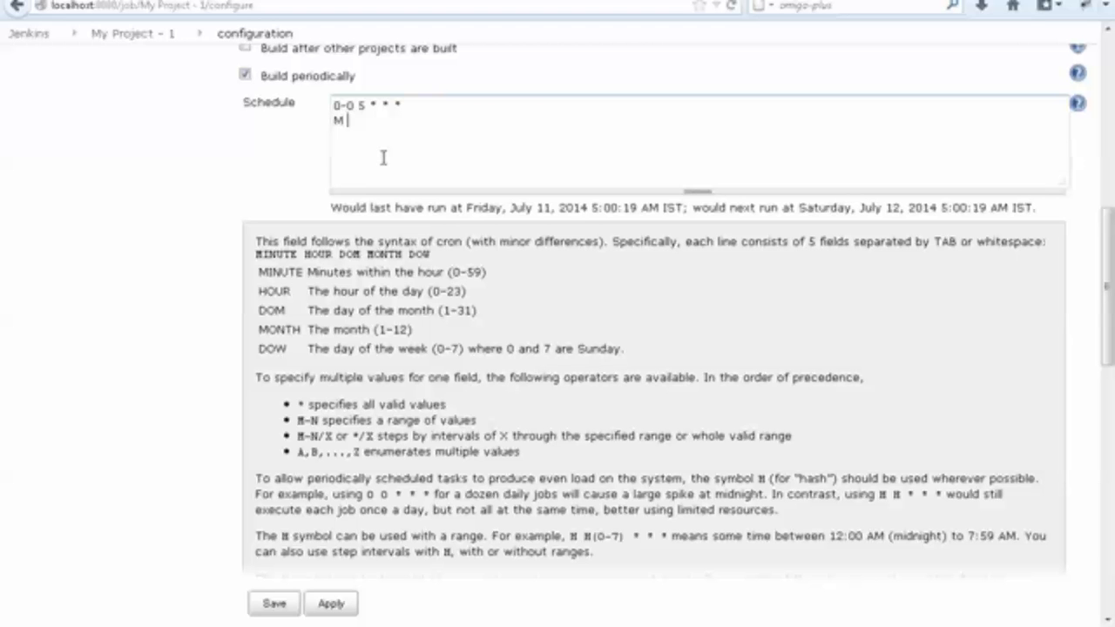
key("BackSpace")
key("shift+Home")
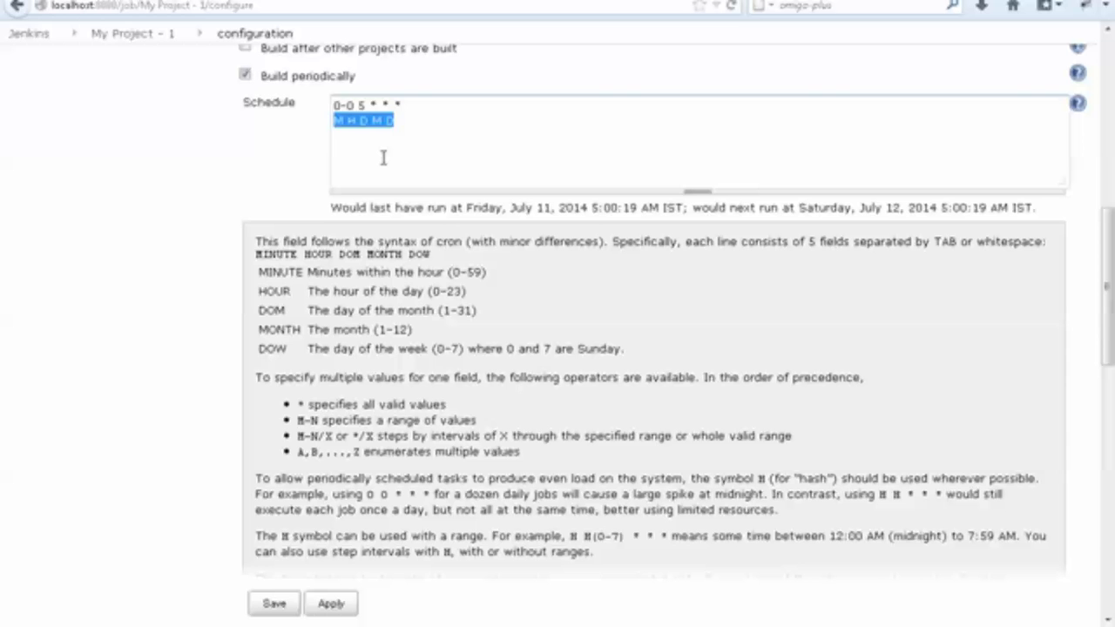
key("BackSpace")
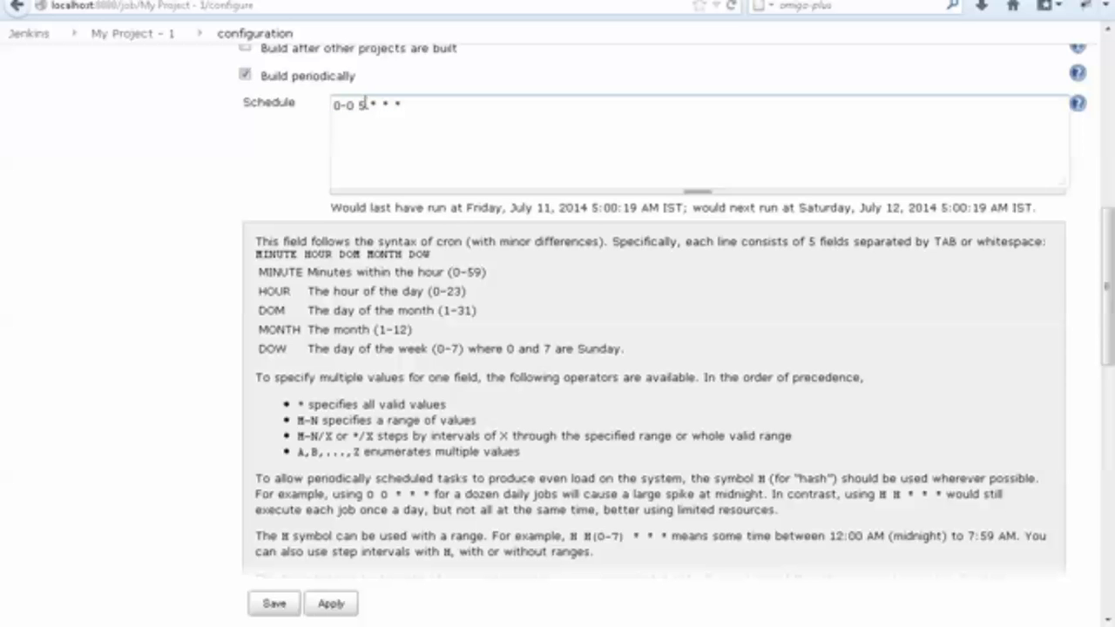
Compare each part of the entered schedule with the MINUTE, HOUR and MONTH entries in the help text.
left_click_drag(359, 105, 310, 102)
double_click(281, 272)
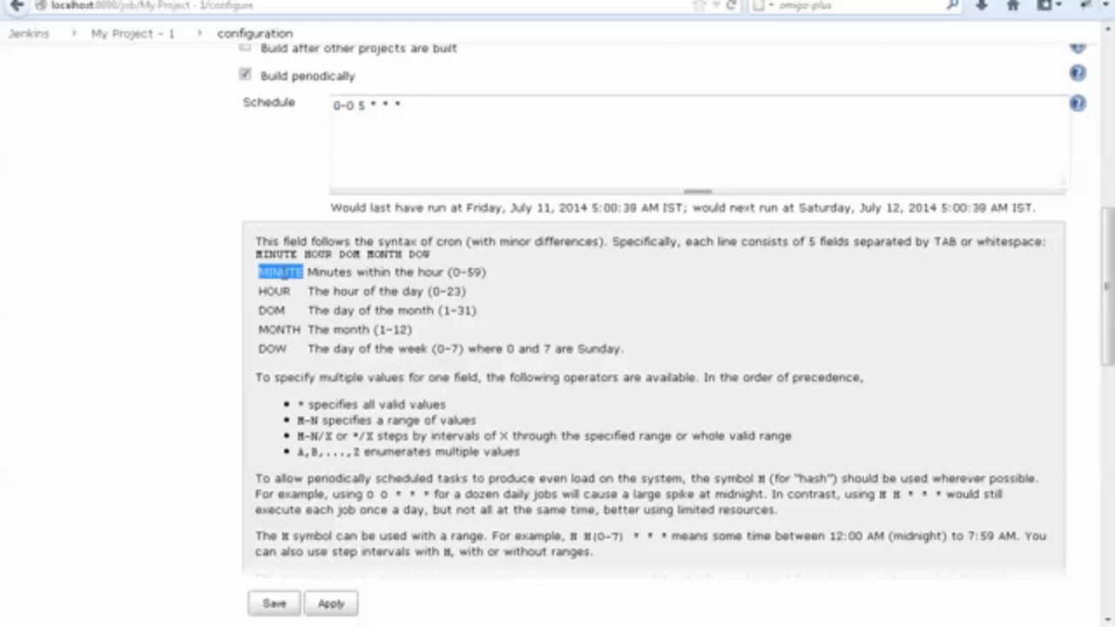
double_click(274, 291)
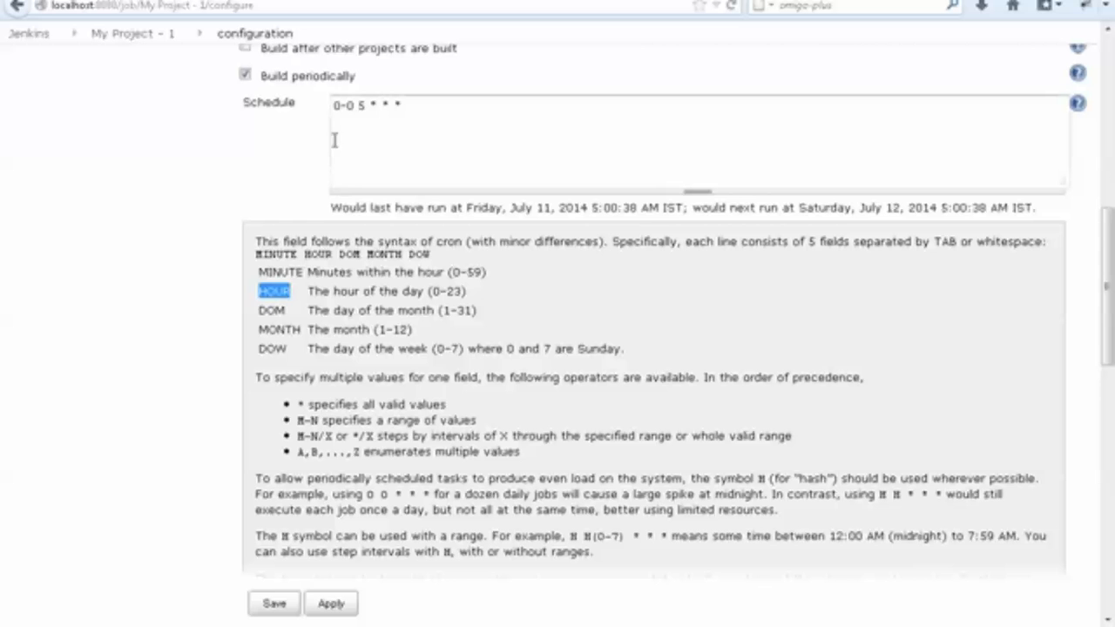
double_click(360, 105)
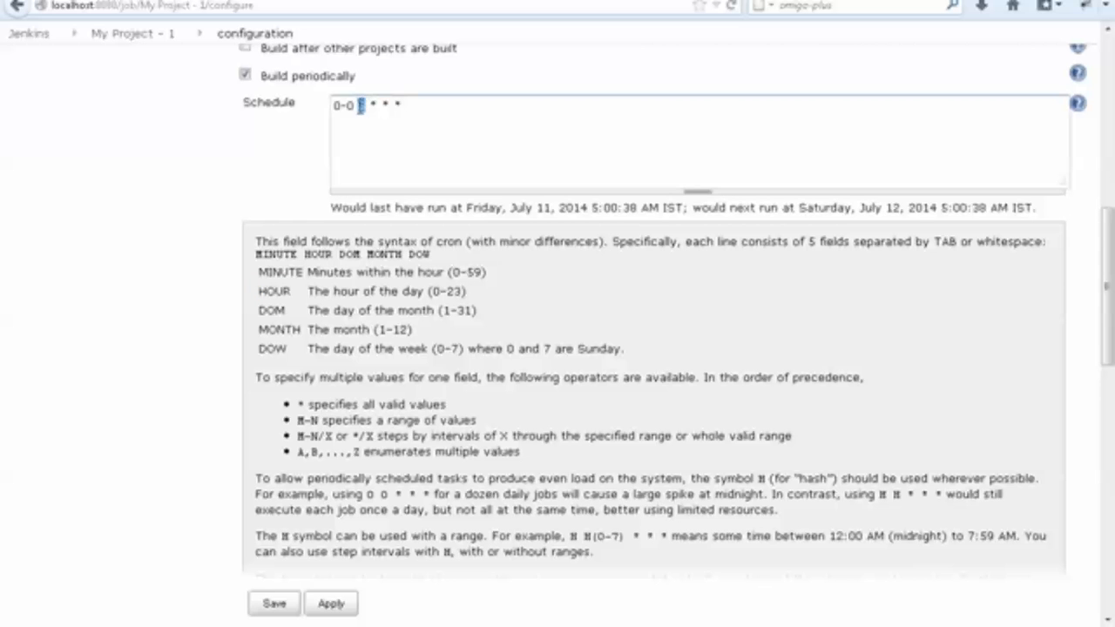
double_click(279, 330)
double_click(374, 105)
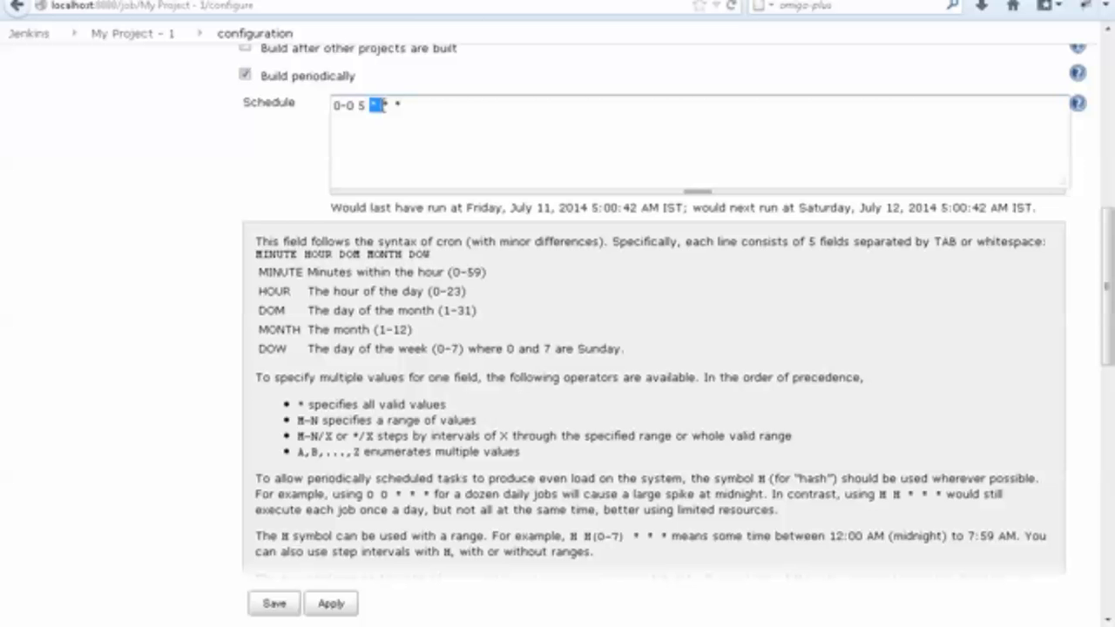
double_click(384, 104)
double_click(399, 106)
left_click(421, 113)
Switch to steps.txt in Notepad, delete the description "every morning 5 am", and return to the Jenkins configuration page.
key("alt+Tab")
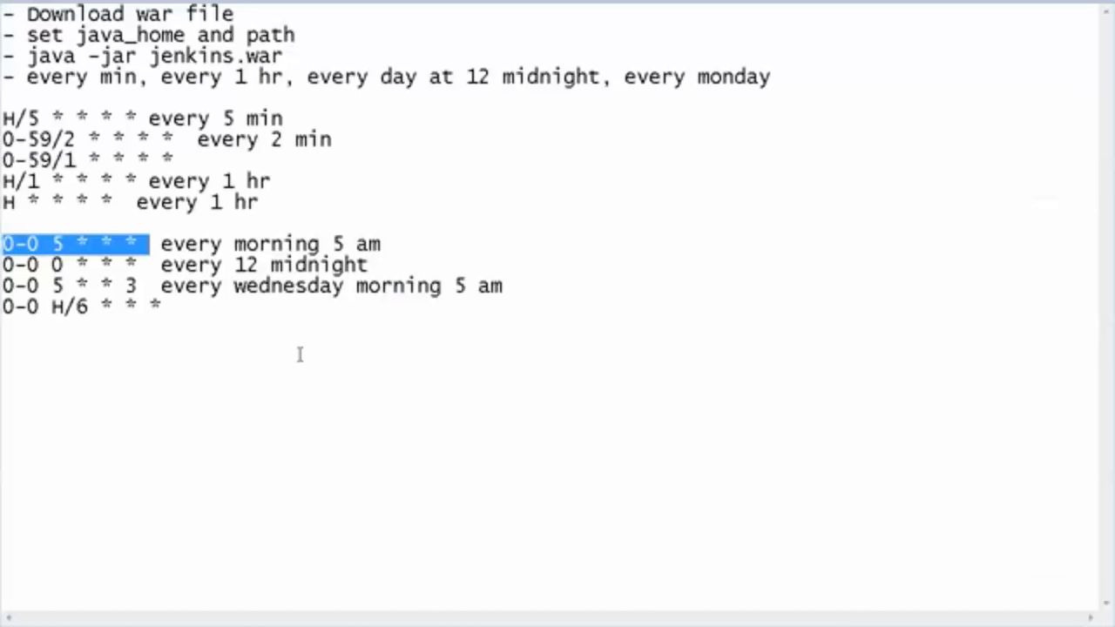
left_click(227, 251)
left_click_drag(162, 246, 409, 245)
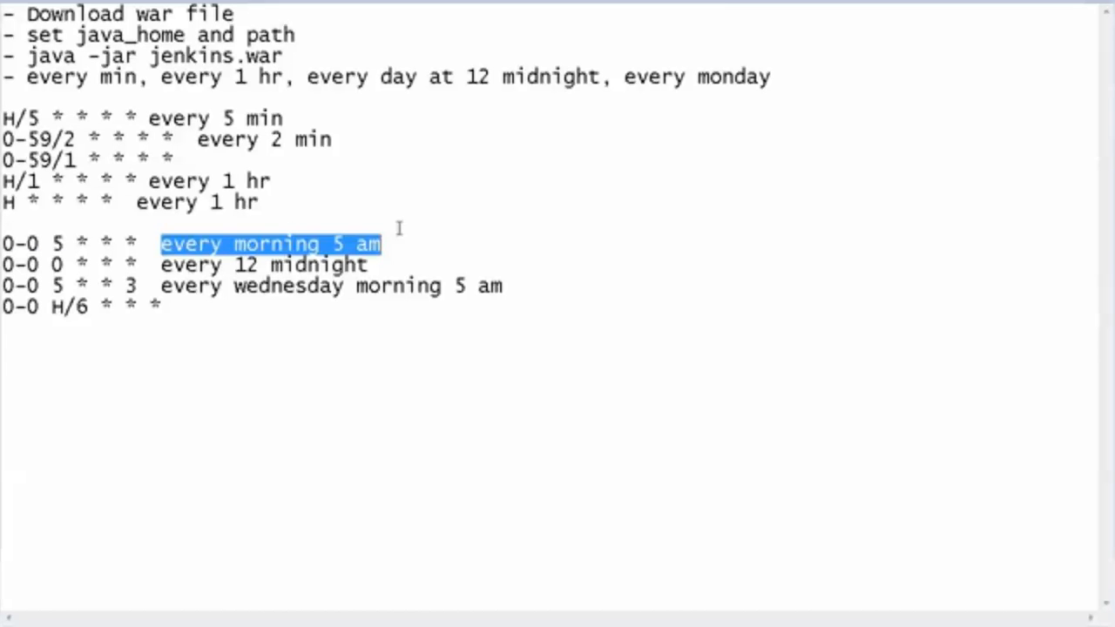
key("Delete")
key("alt+Tab")
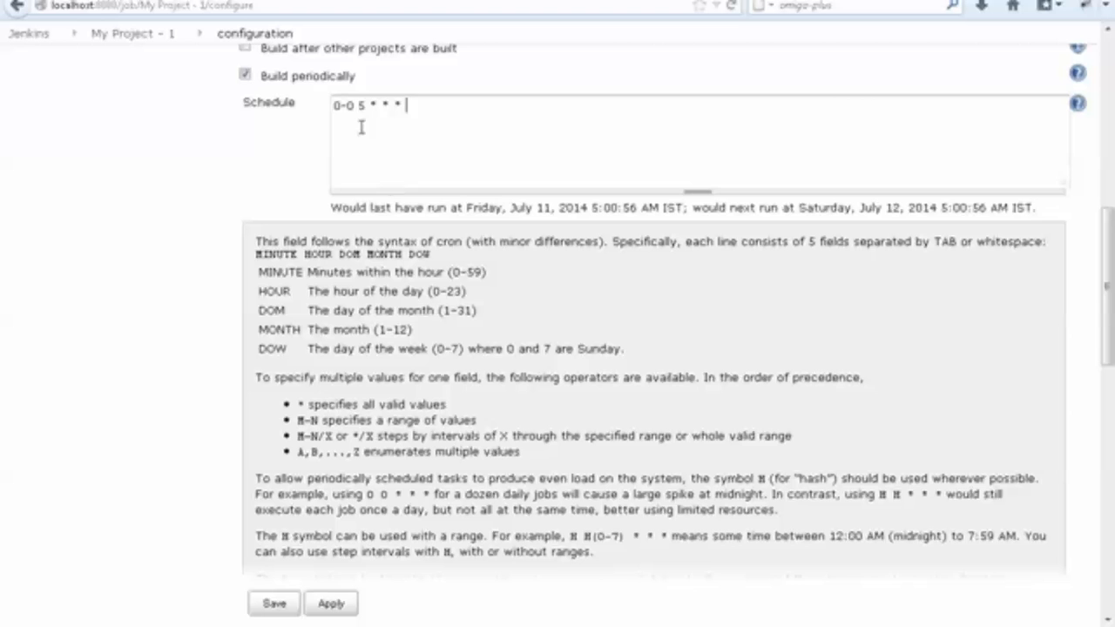
Examine the minute and hour parts of the schedule and the last and next run times calculated for it.
left_click_drag(354, 105, 334, 106)
double_click(362, 105)
left_click(405, 126)
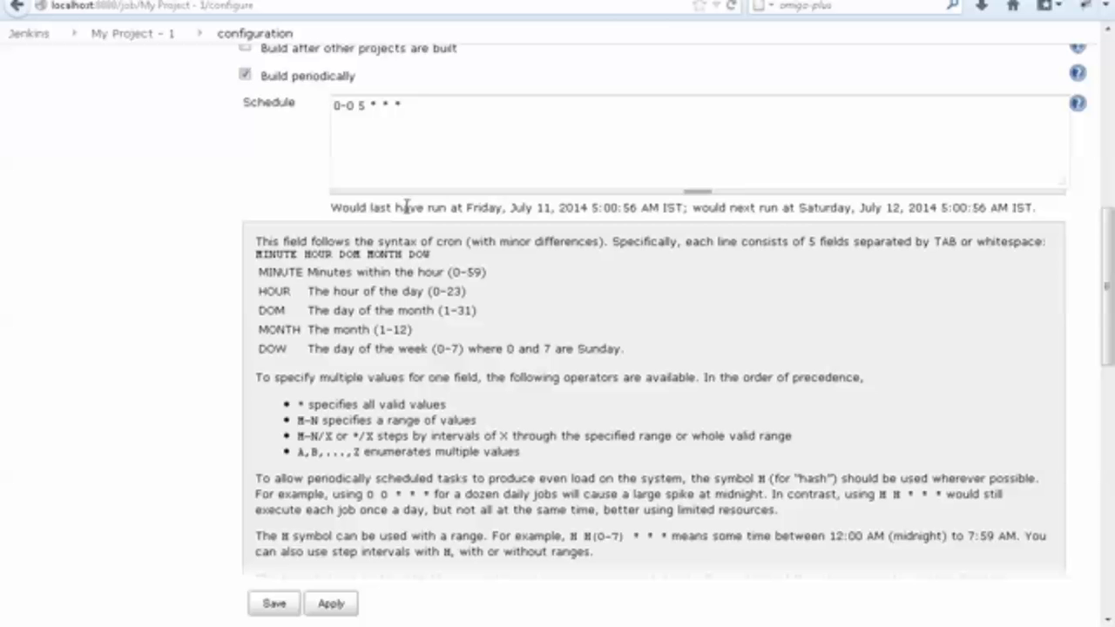
double_click(482, 207)
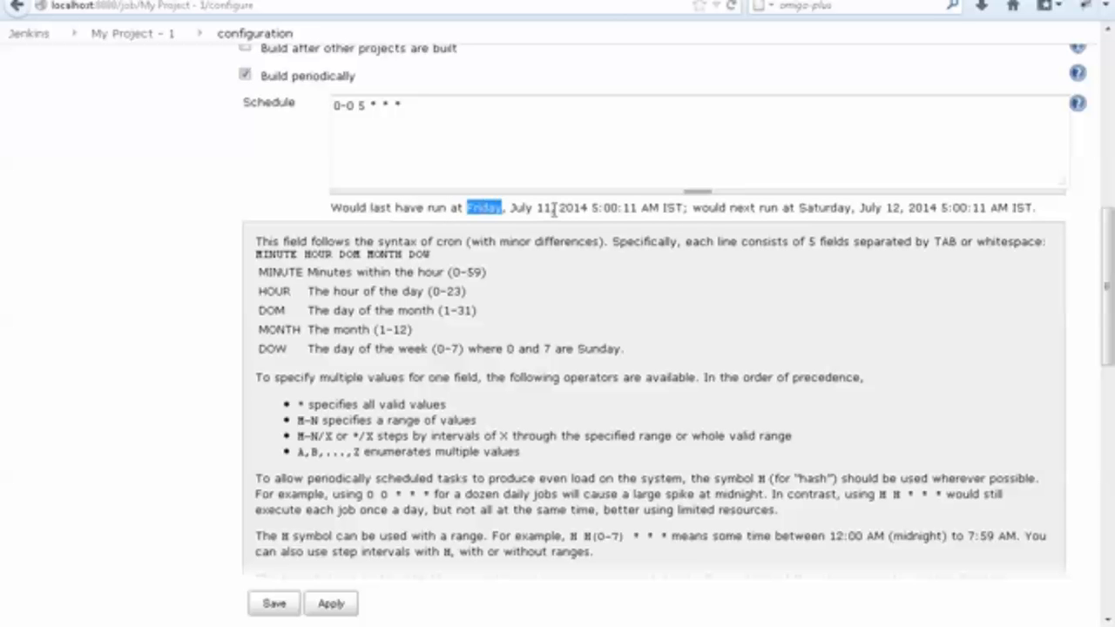
left_click(544, 208)
double_click(575, 208)
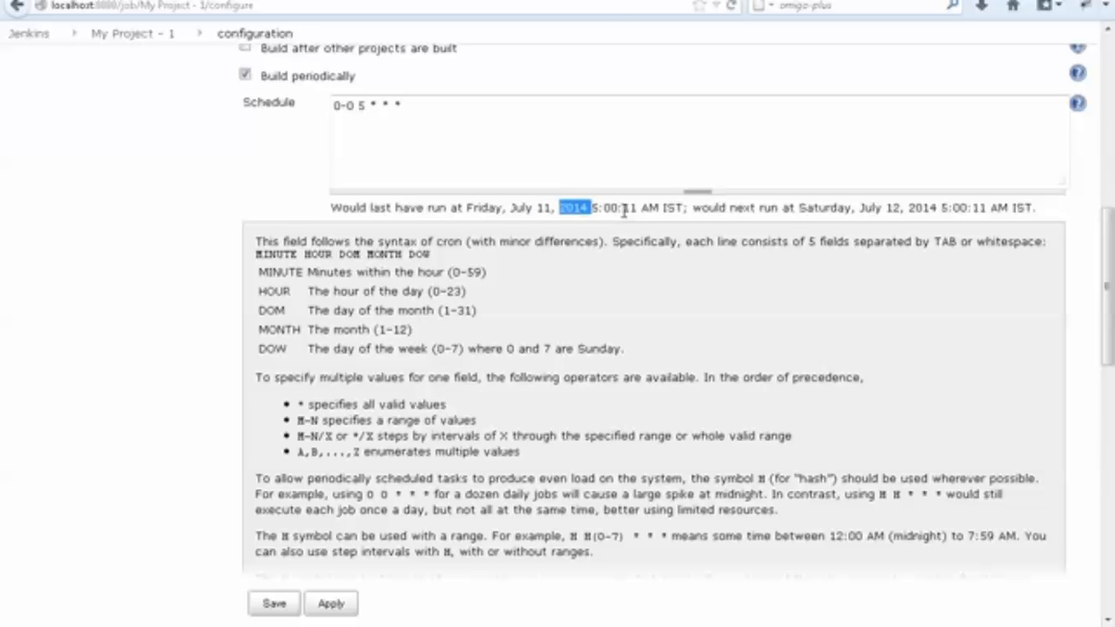
left_click(620, 209)
left_click_drag(641, 209, 589, 209)
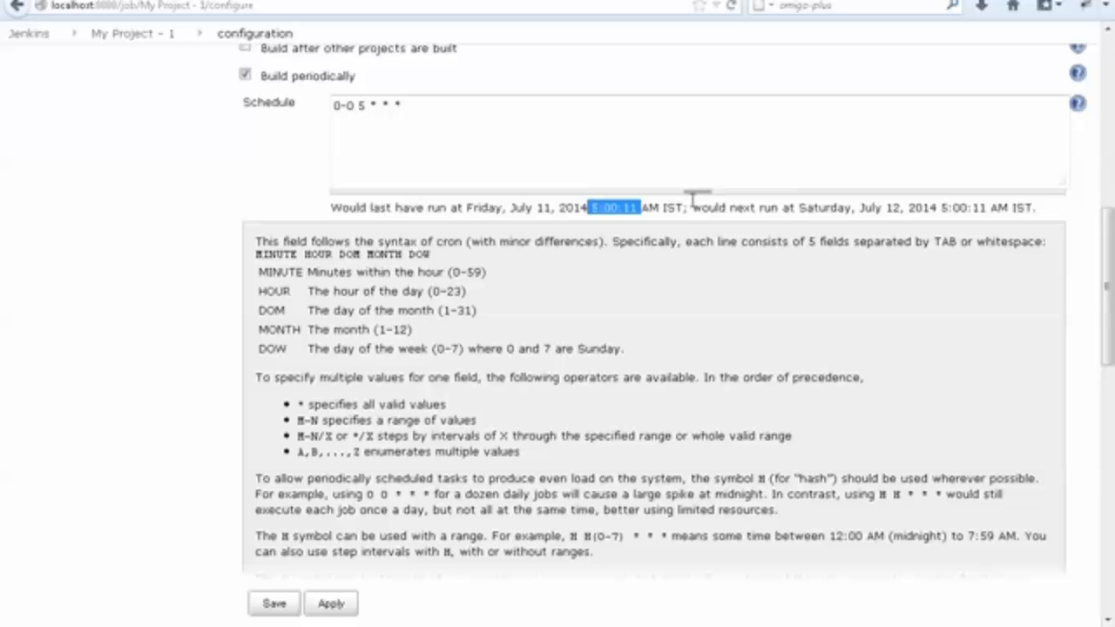
left_click(819, 206)
double_click(837, 207)
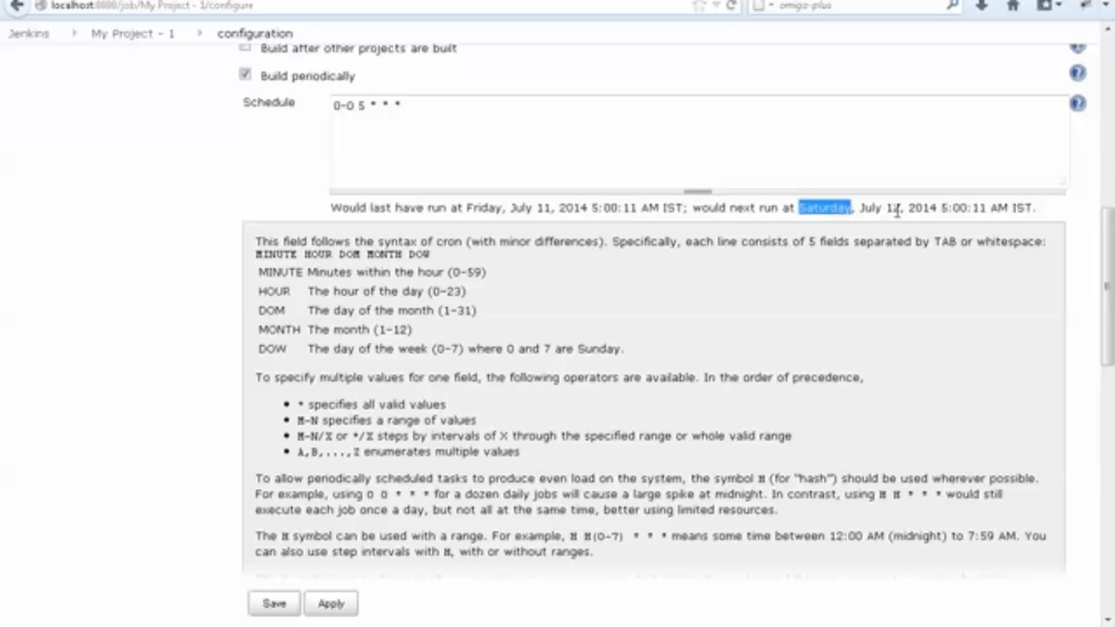
double_click(896, 207)
left_click(967, 207)
left_click_drag(1038, 208, 333, 209)
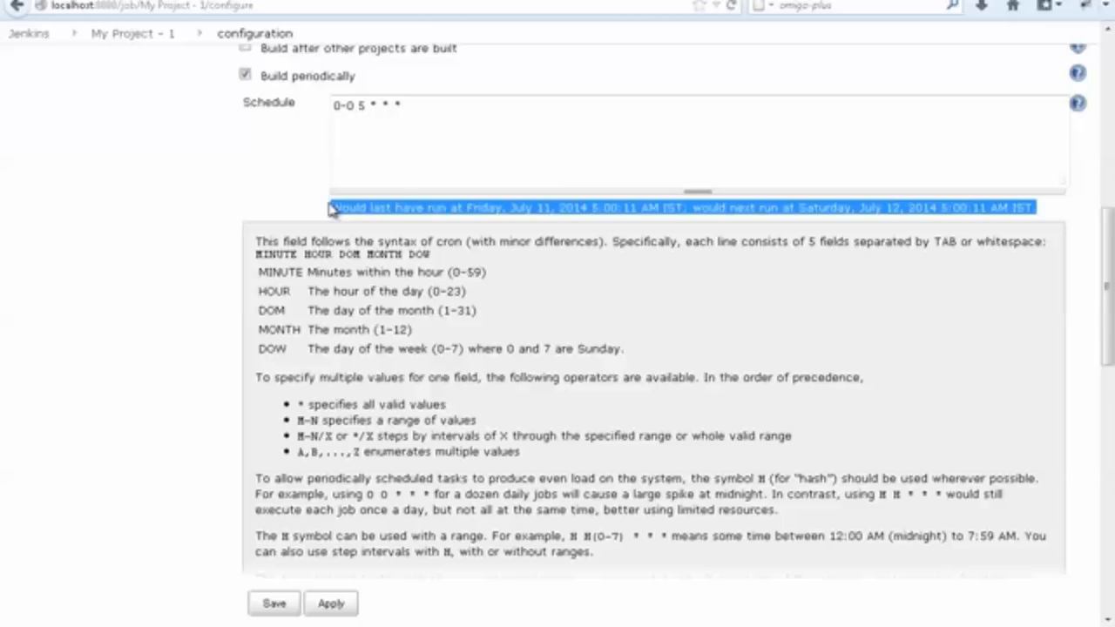
Set the schedule's hour to 2, and clear the whole Schedule field.
double_click(360, 106)
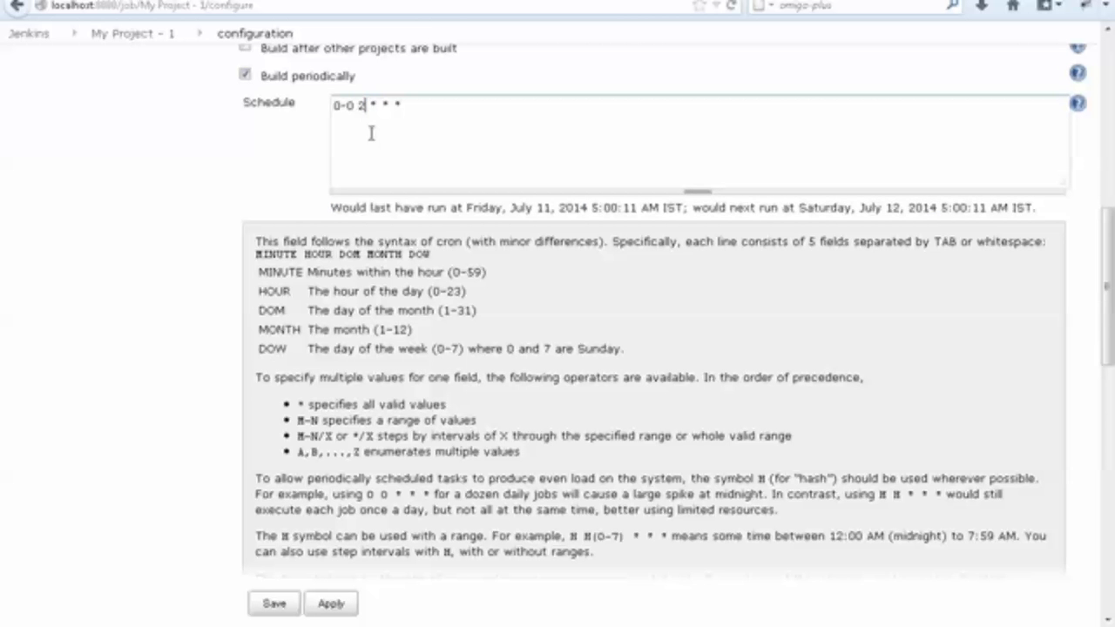
left_click_drag(404, 105, 323, 112)
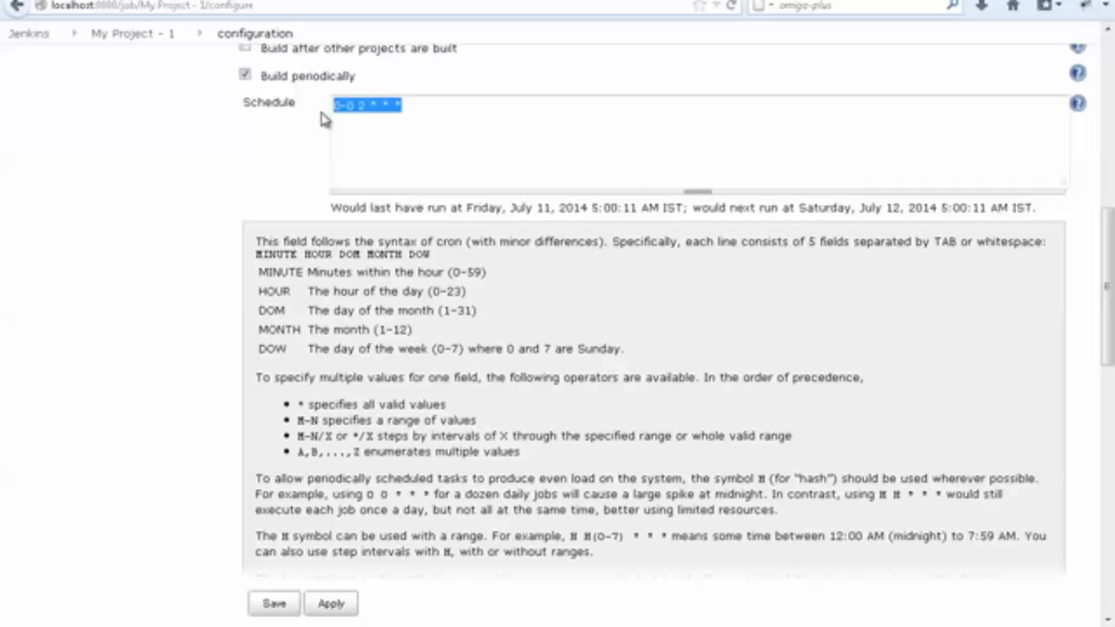
key("BackSpace")
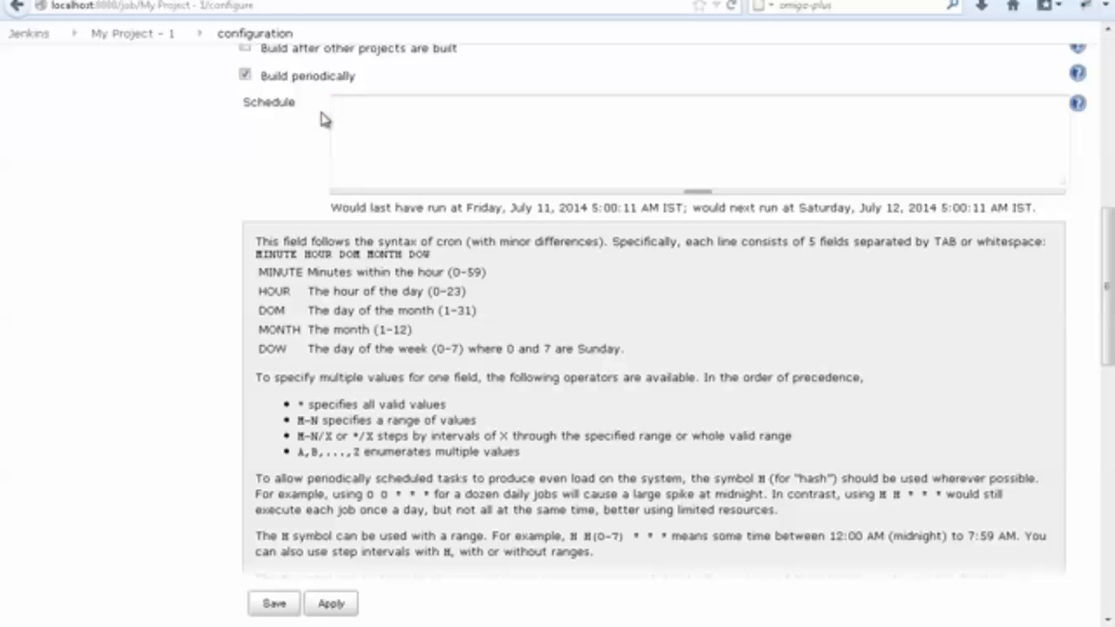
Switch to steps.txt in Notepad, restore the deleted description "every morning 5 am", and review the midnight and Wednesday entries.
key("alt+Tab")
key("ctrl+z")
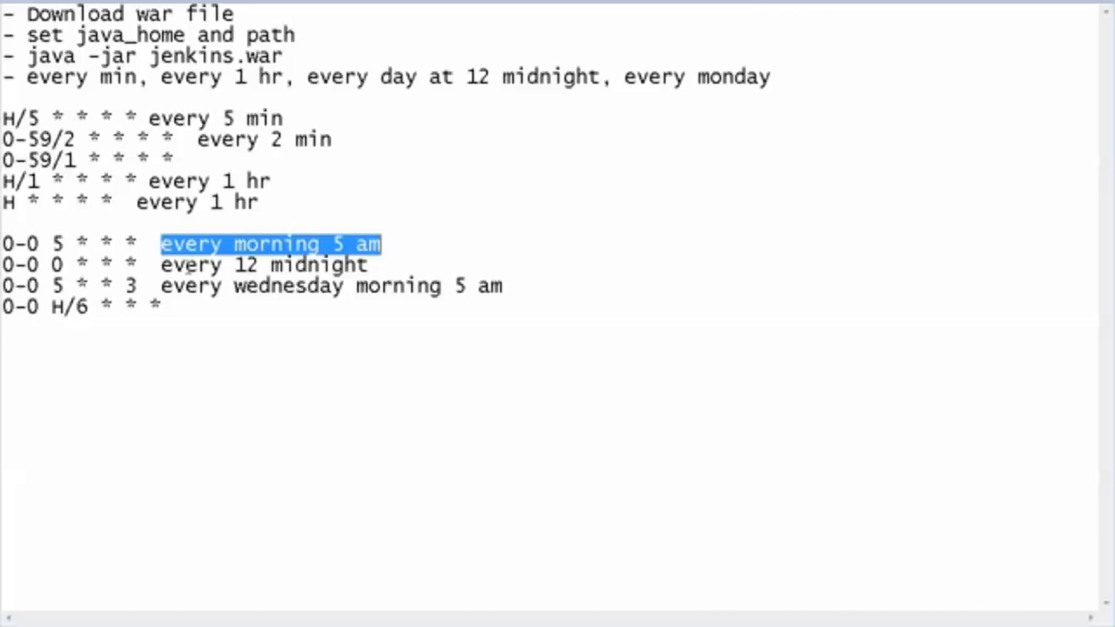
left_click_drag(369, 264, 1, 264)
left_click(57, 264)
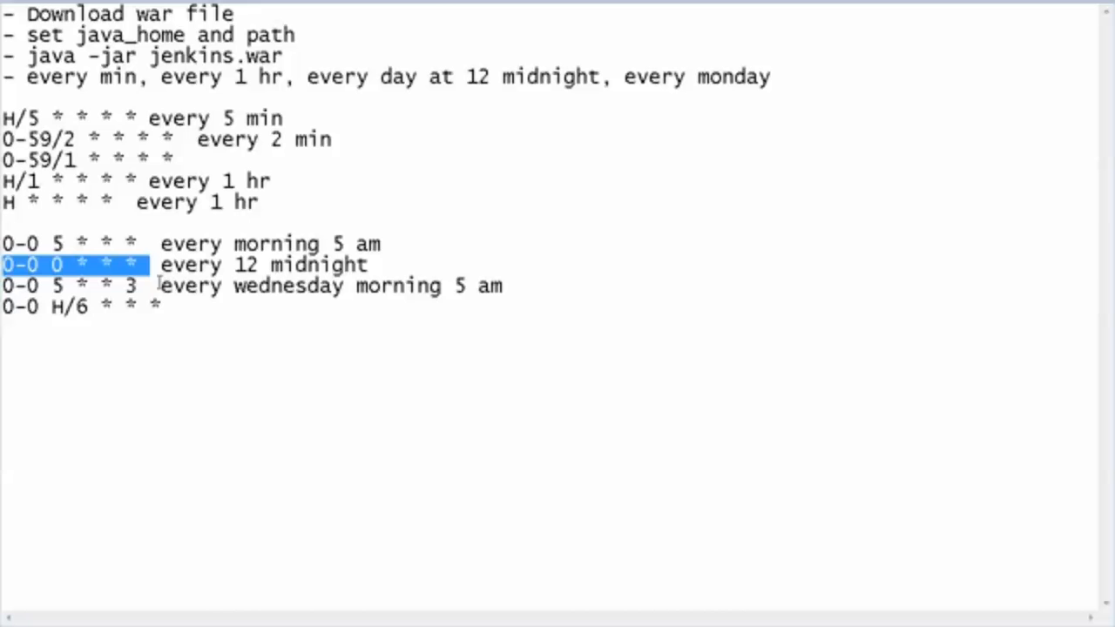
left_click_drag(160, 285, 423, 287)
key("shift+Home")
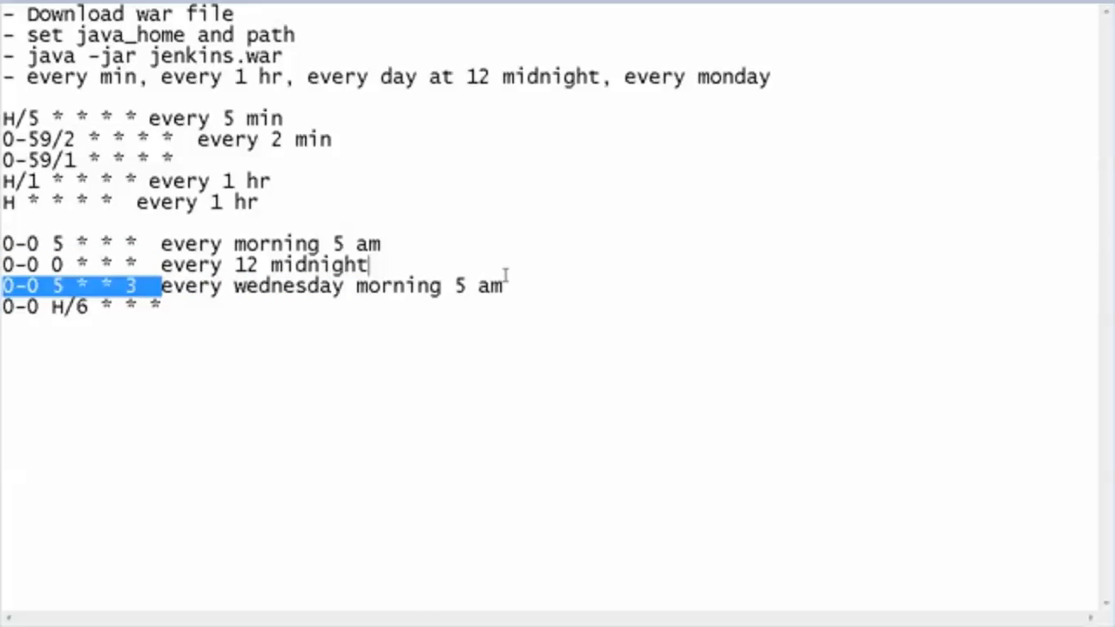
key("shift+End")
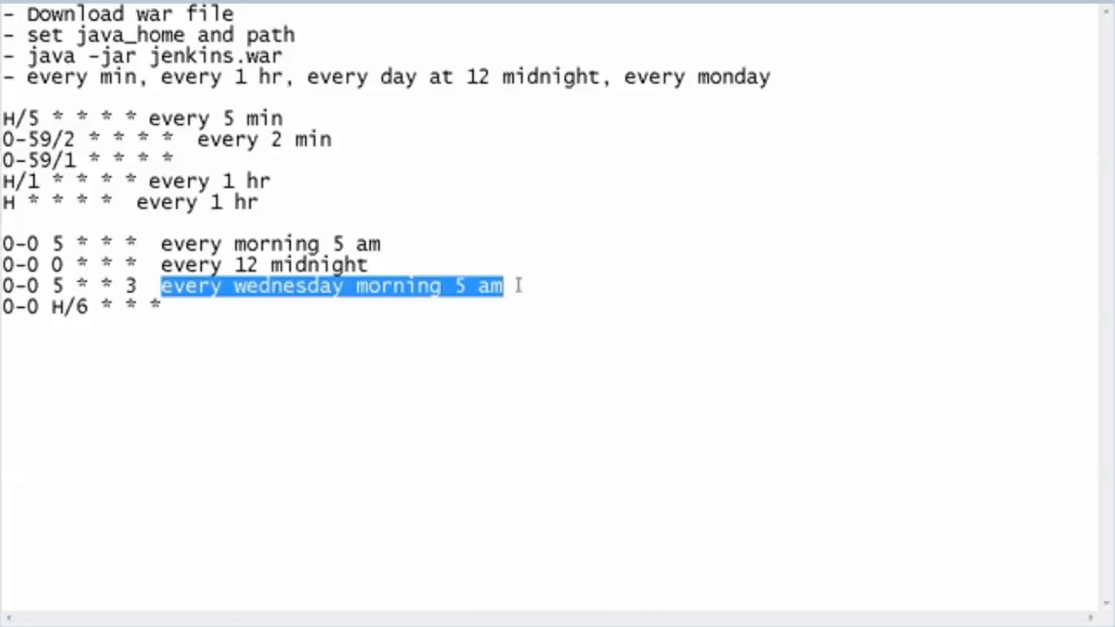
Copy the Wednesday expression 0-0 5 * * 3 from steps.txt into the Schedule field of the Jenkins project.
left_click_drag(138, 287, 4, 287)
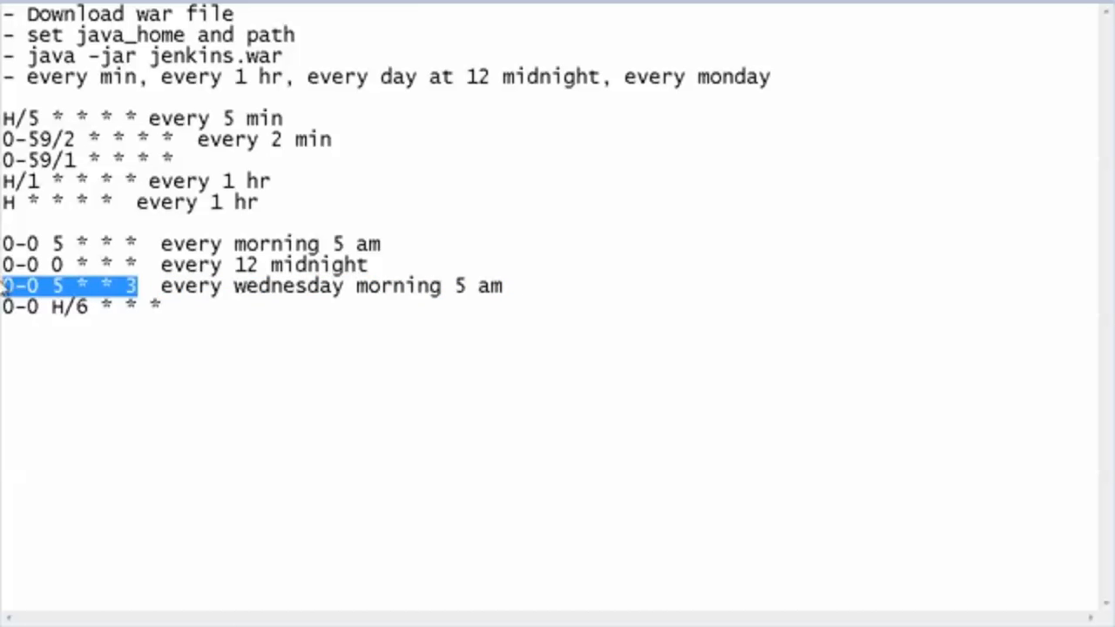
key("ctrl+c")
key("alt+Tab")
left_click(343, 168)
key("ctrl+v")
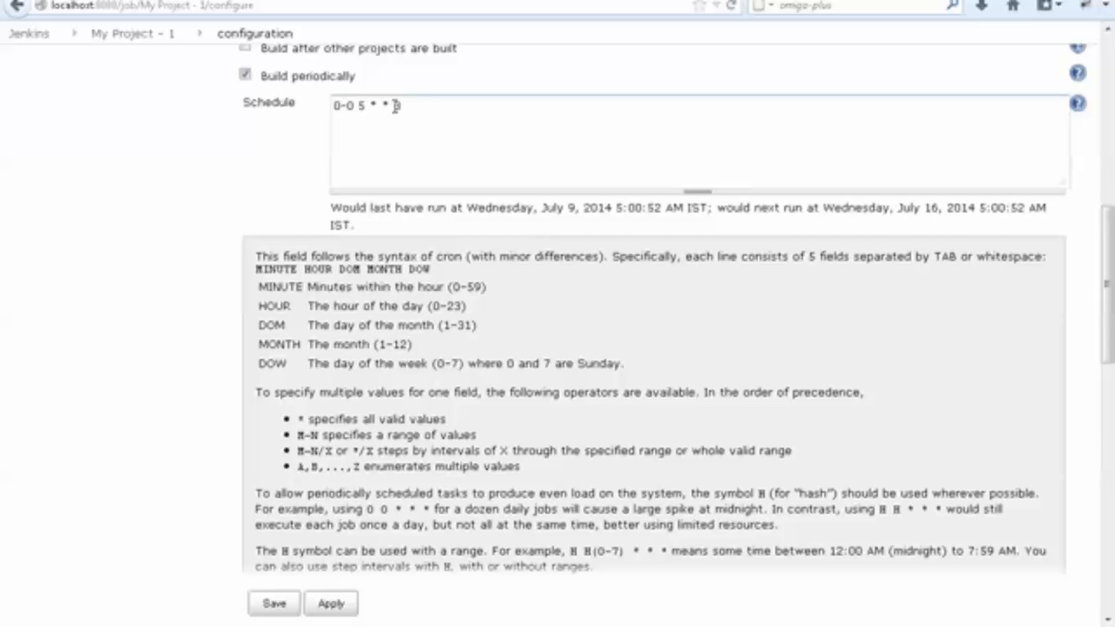
Compare the parts of the Wednesday schedule with the DOW and DOM help entries, and check its calculated run times.
double_click(272, 365)
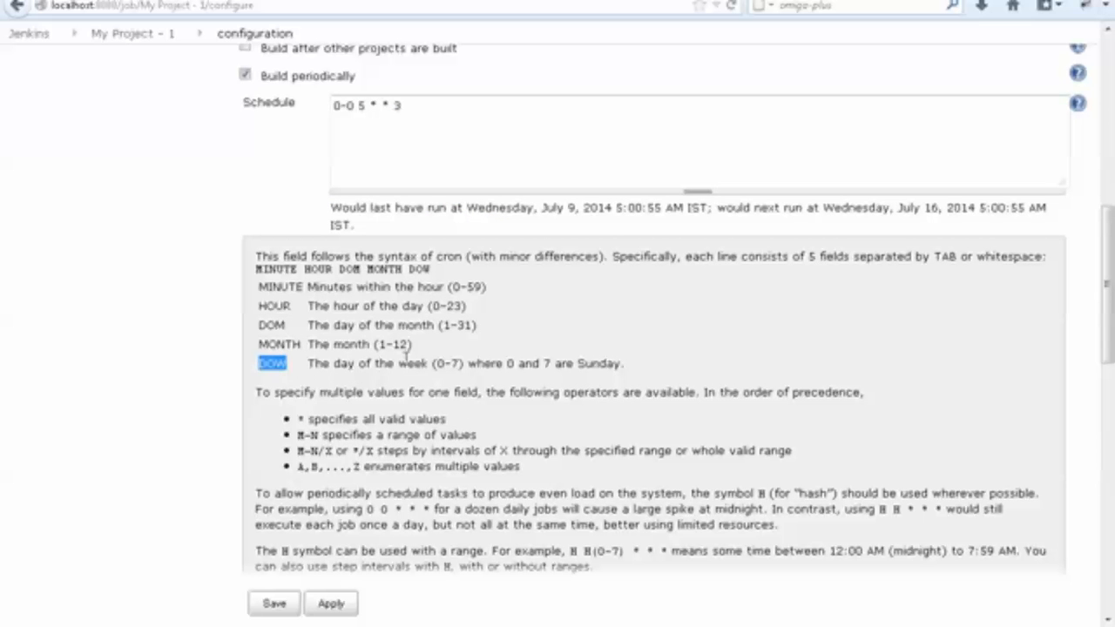
left_click_drag(436, 363, 464, 363)
left_click(466, 366)
double_click(398, 106)
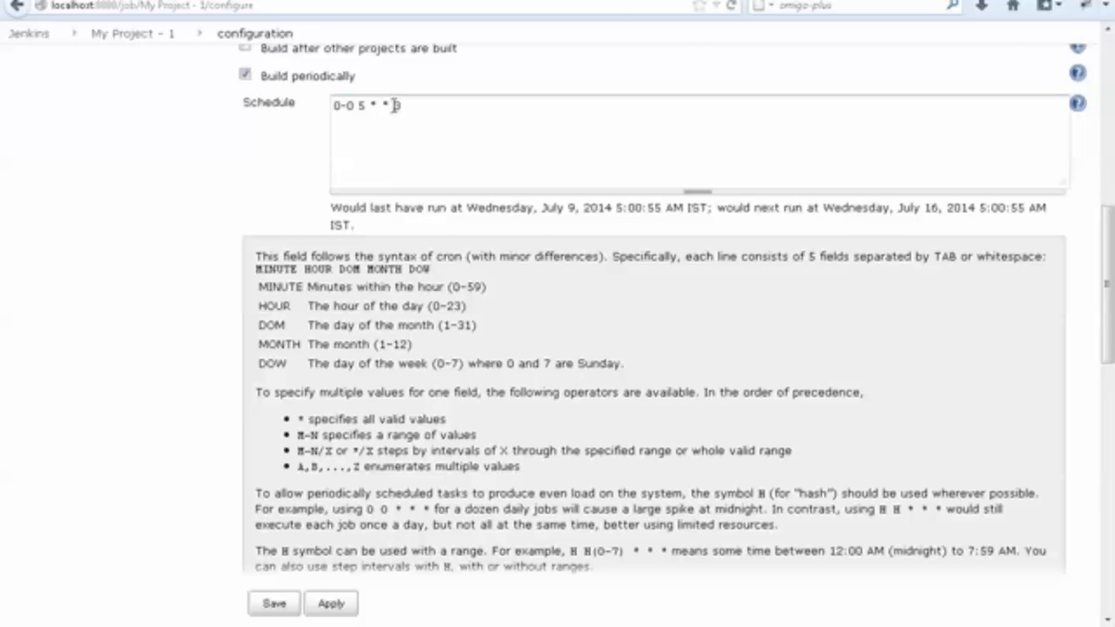
left_click(286, 365)
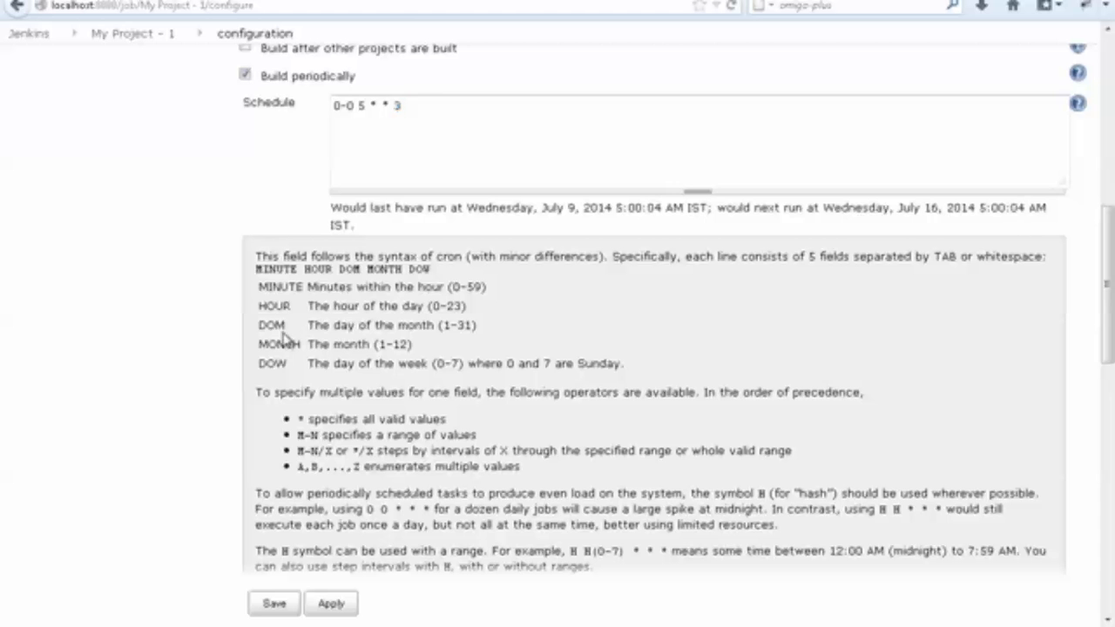
double_click(279, 330)
left_click(274, 352)
double_click(276, 328)
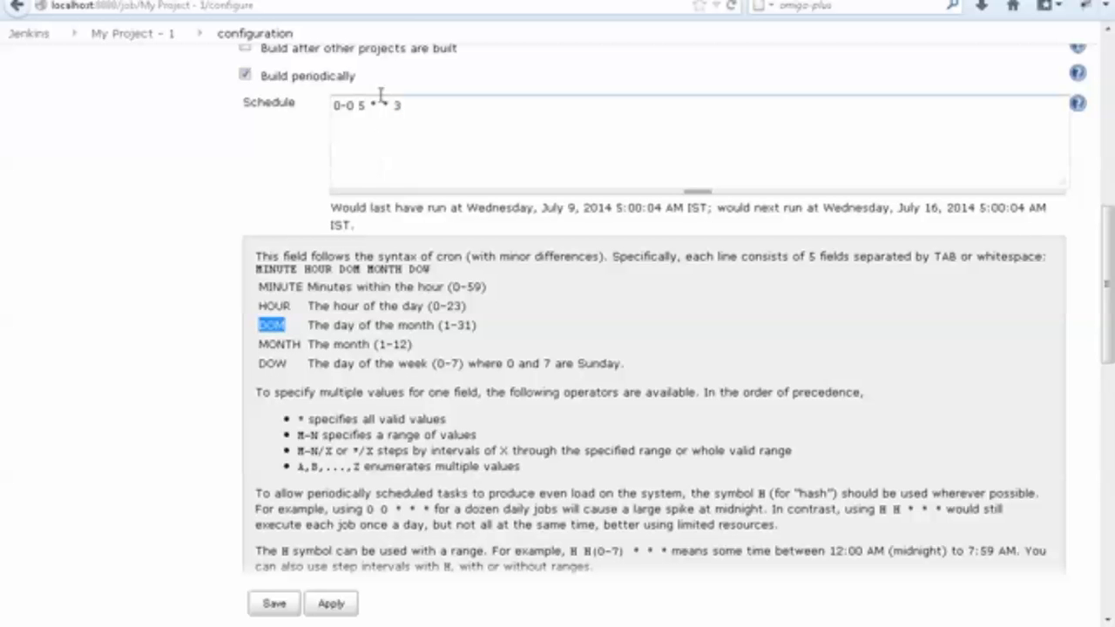
left_click_drag(366, 106, 310, 105)
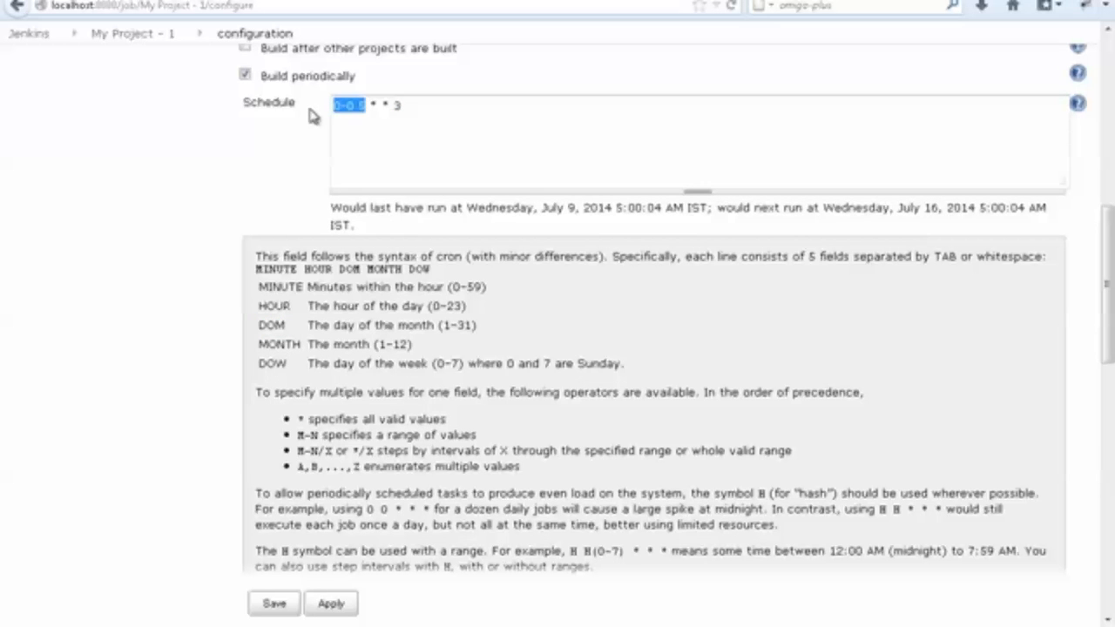
triple_click(526, 214)
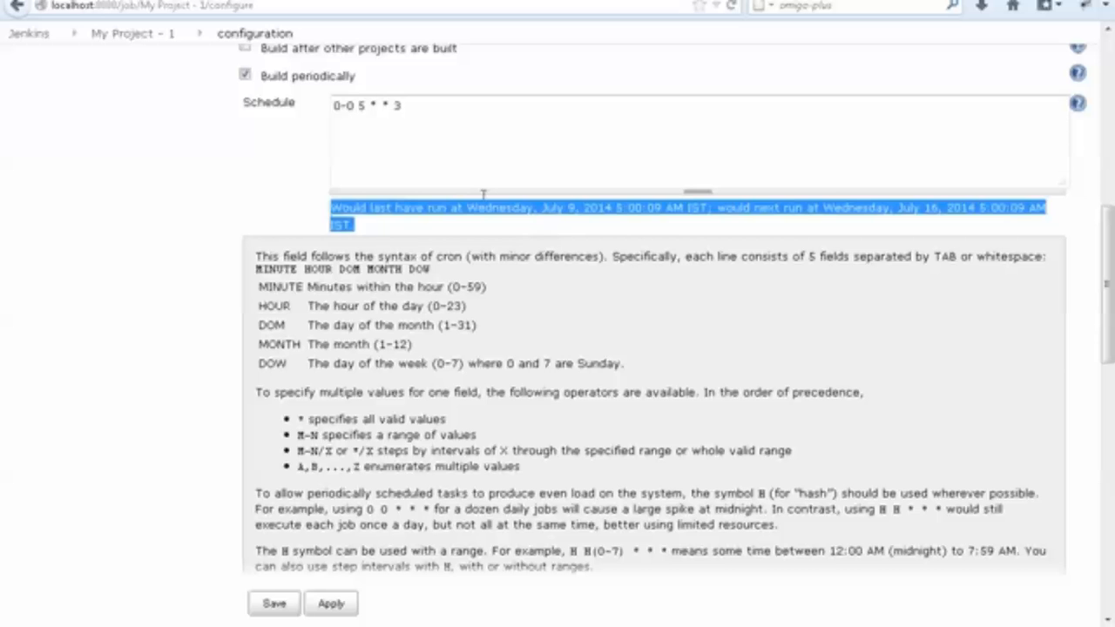
Try a sixth value, 2, at the end of the schedule, check the validation message, and remove the extra value.
left_click(411, 103)
type("2")
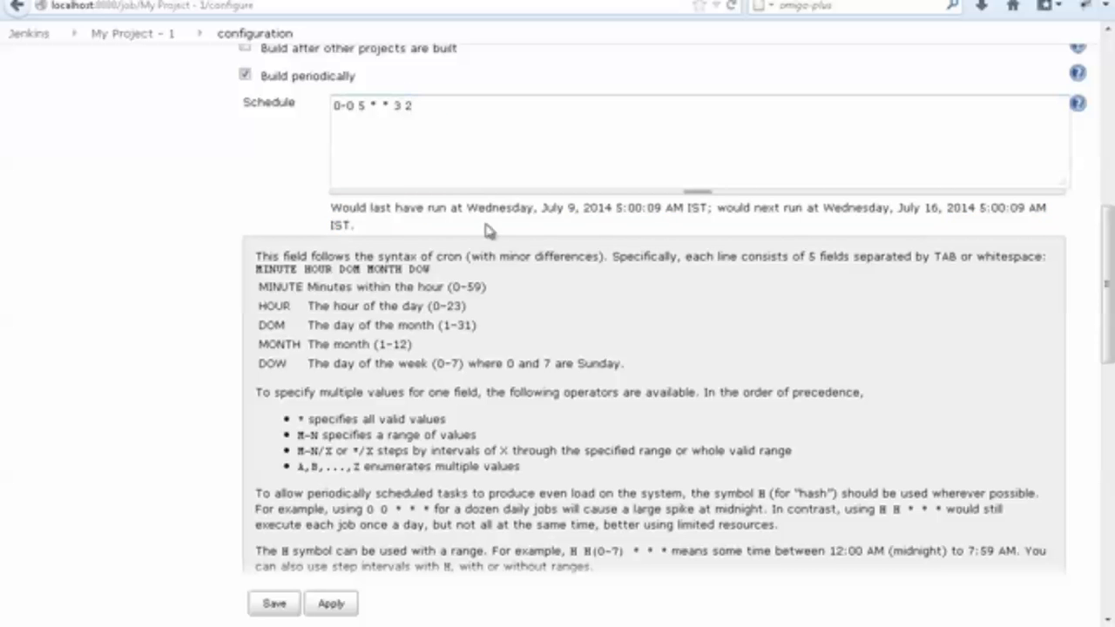
left_click_drag(412, 207, 746, 202)
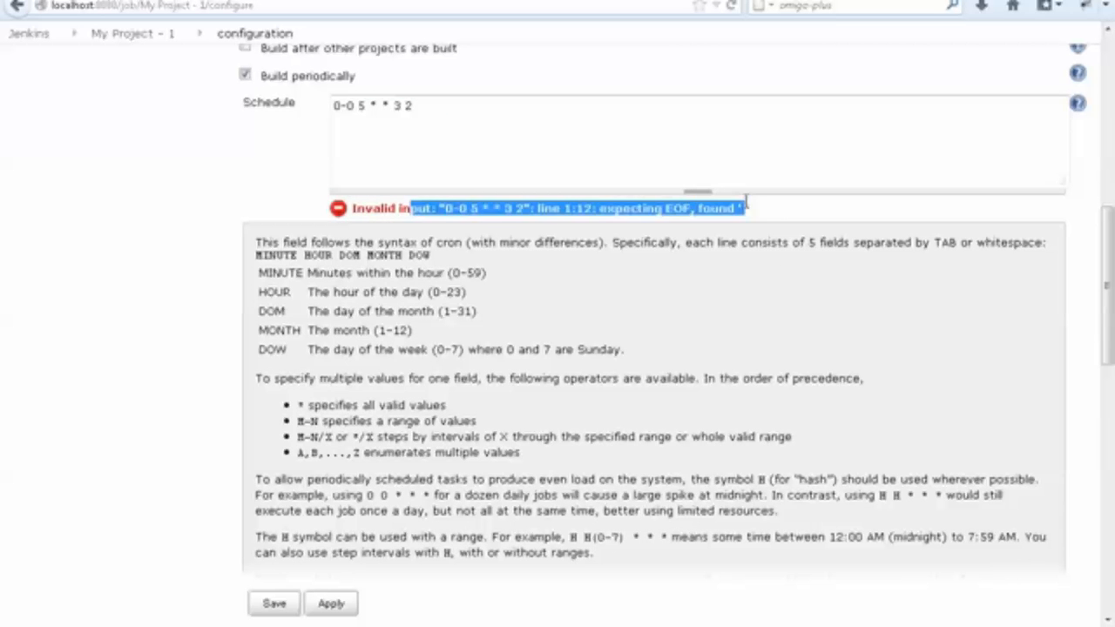
left_click(474, 103)
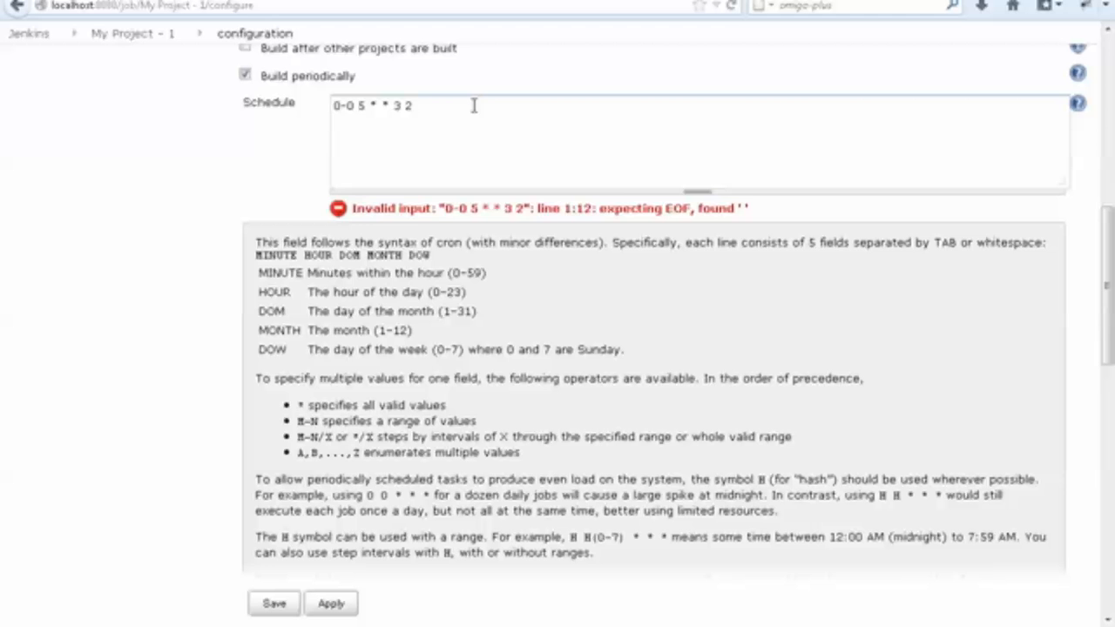
left_click(180, 188)
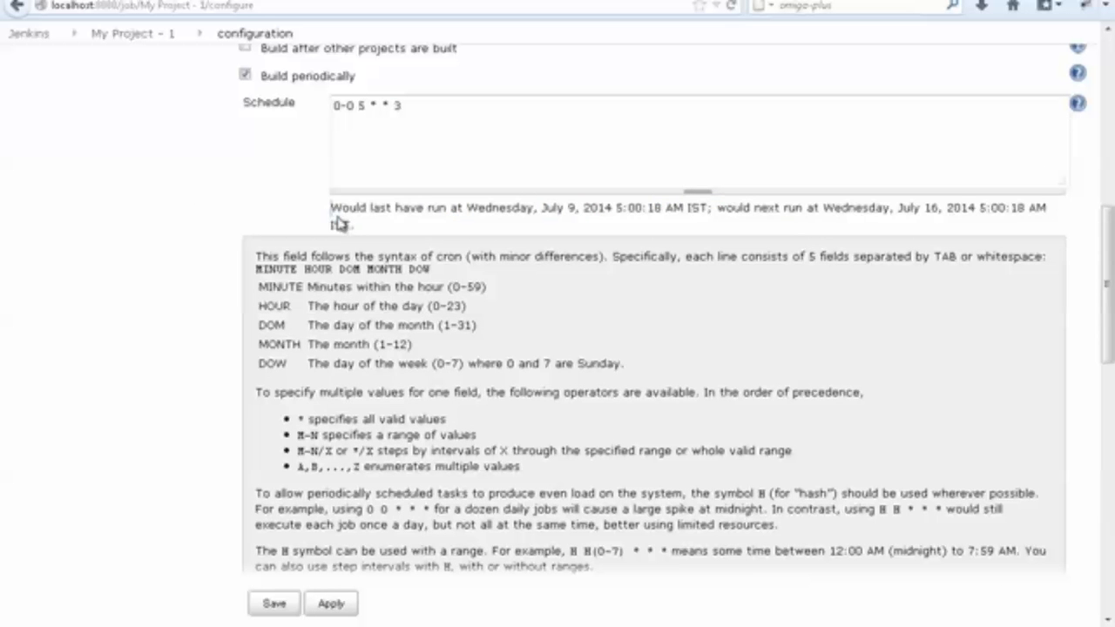
left_click_drag(331, 209, 366, 234)
Copy the line "H/5 * * * * every 5 min" from steps.txt into the Jenkins Schedule field, replacing the Wednesday schedule.
key("alt+Tab")
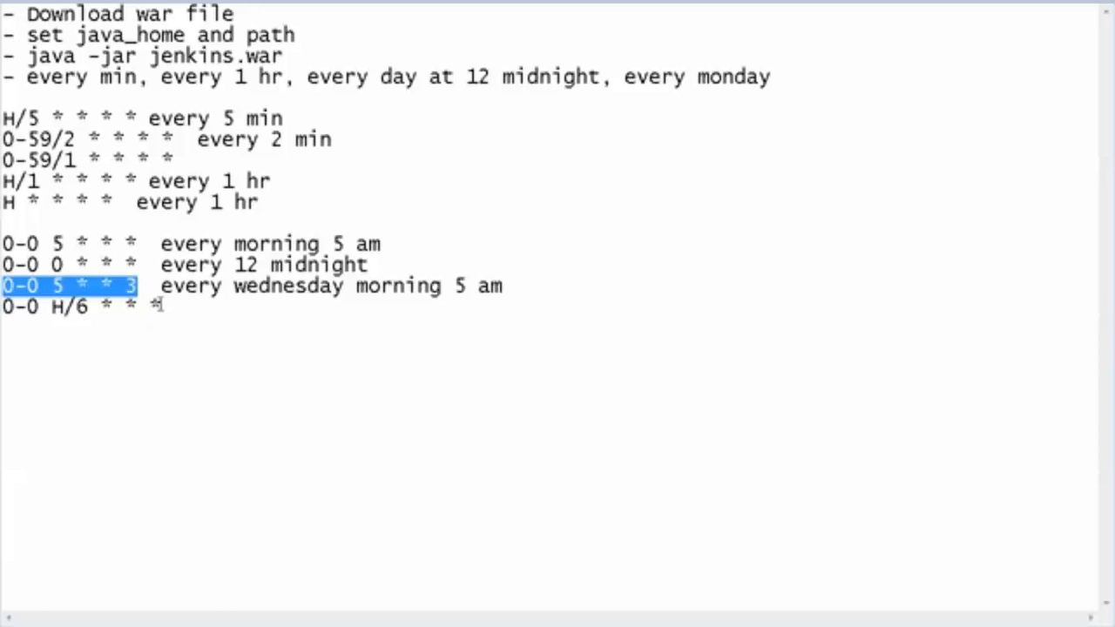
left_click_drag(174, 311, 3, 315)
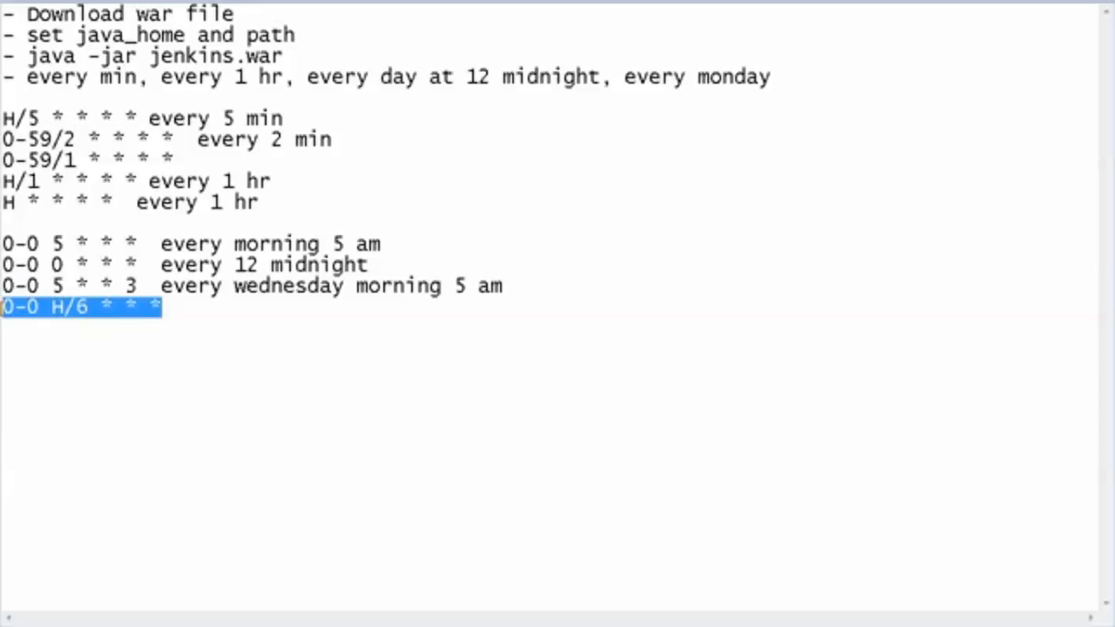
left_click_drag(286, 118, 4, 122)
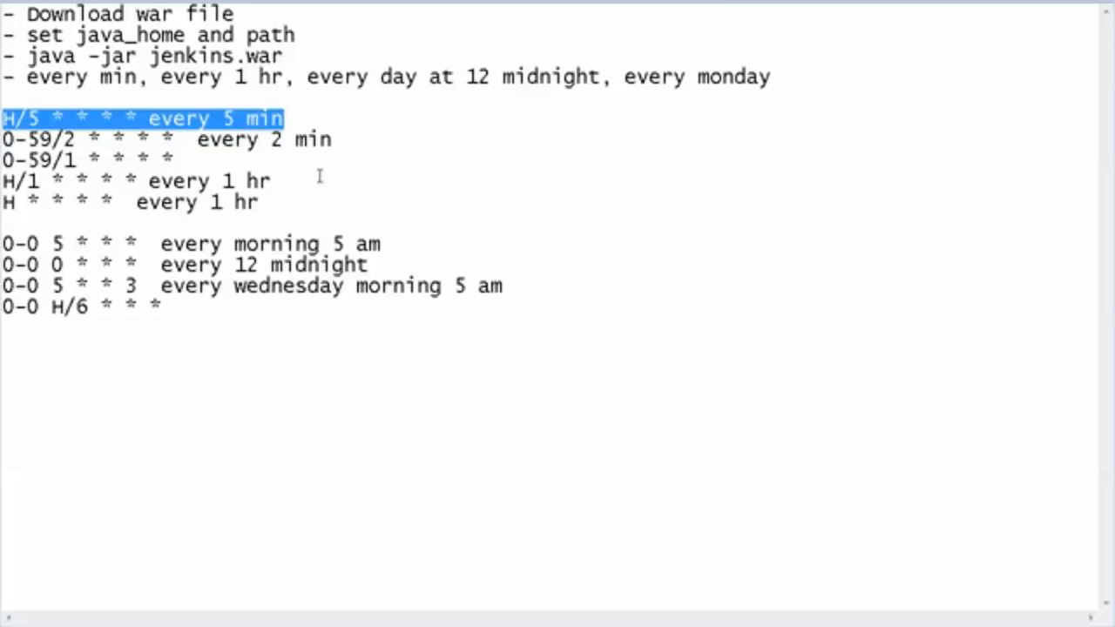
key("alt+Tab")
left_click_drag(435, 119, 214, 102)
key("ctrl+v")
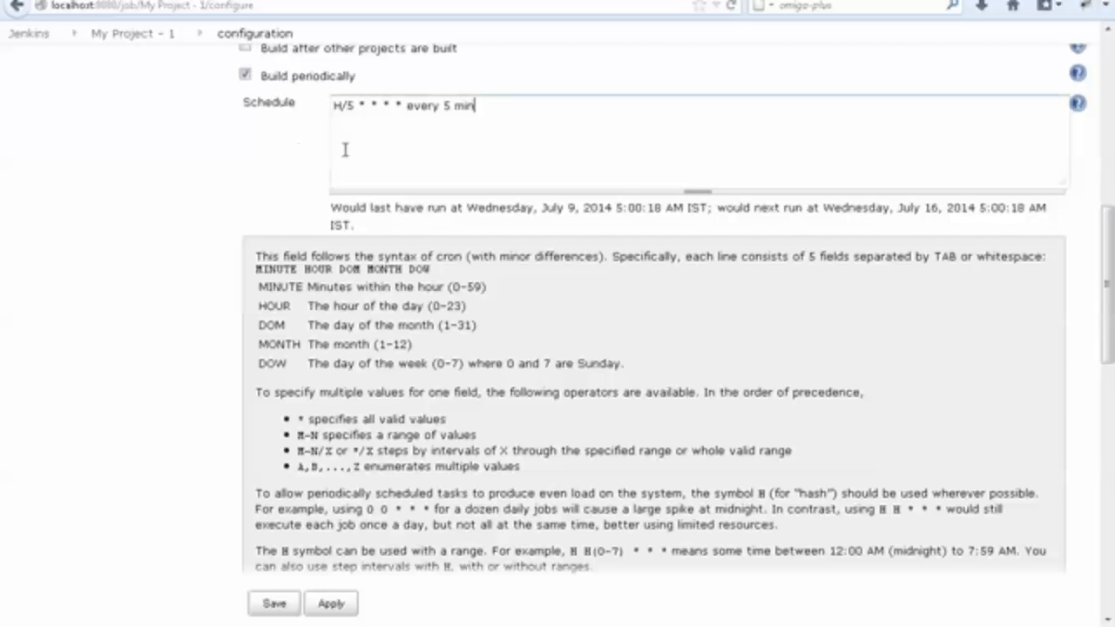
Match H/5 to the MINUTE field, and delete the description "every 5 min" so the schedule reads H/5 * * * *.
left_click_drag(353, 106, 324, 107)
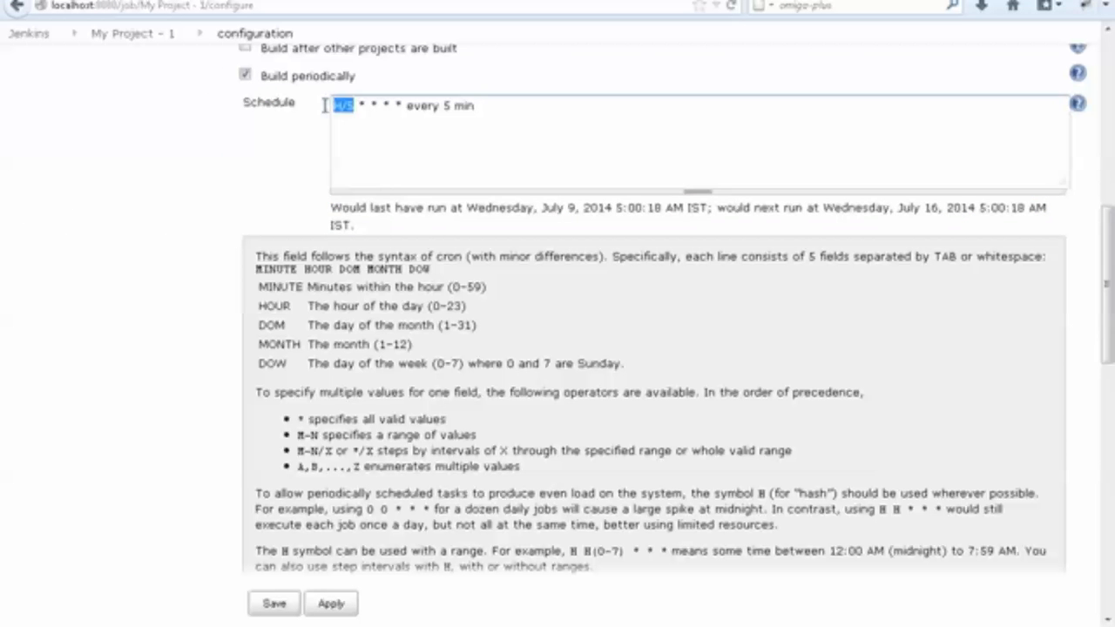
double_click(276, 291)
left_click(275, 202)
left_click(449, 159)
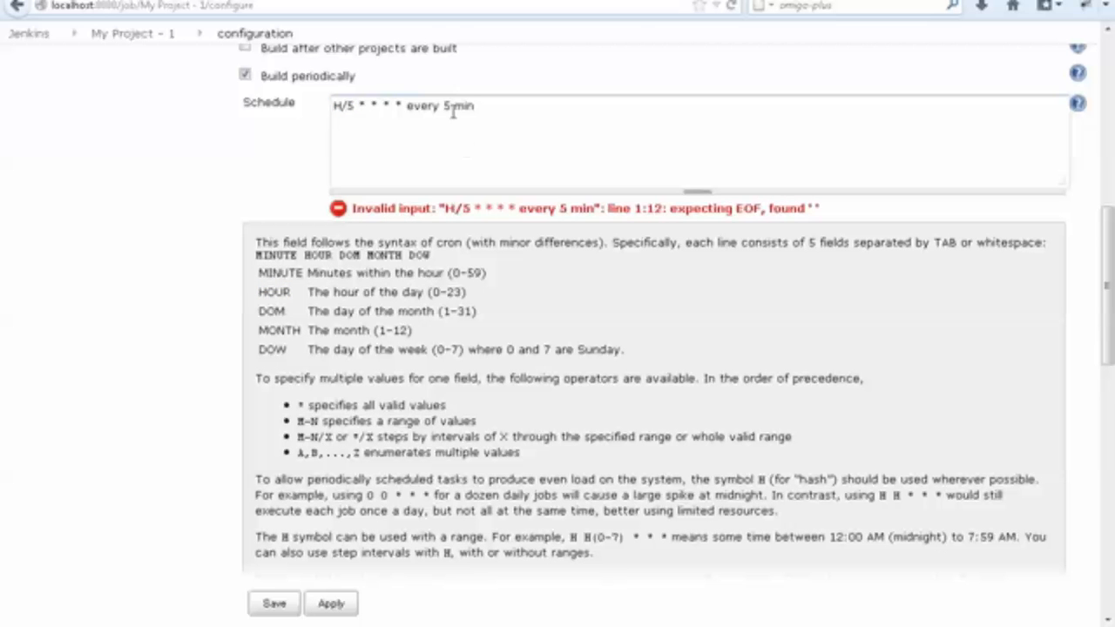
left_click_drag(407, 98, 596, 96)
key("BackSpace")
left_click(97, 195)
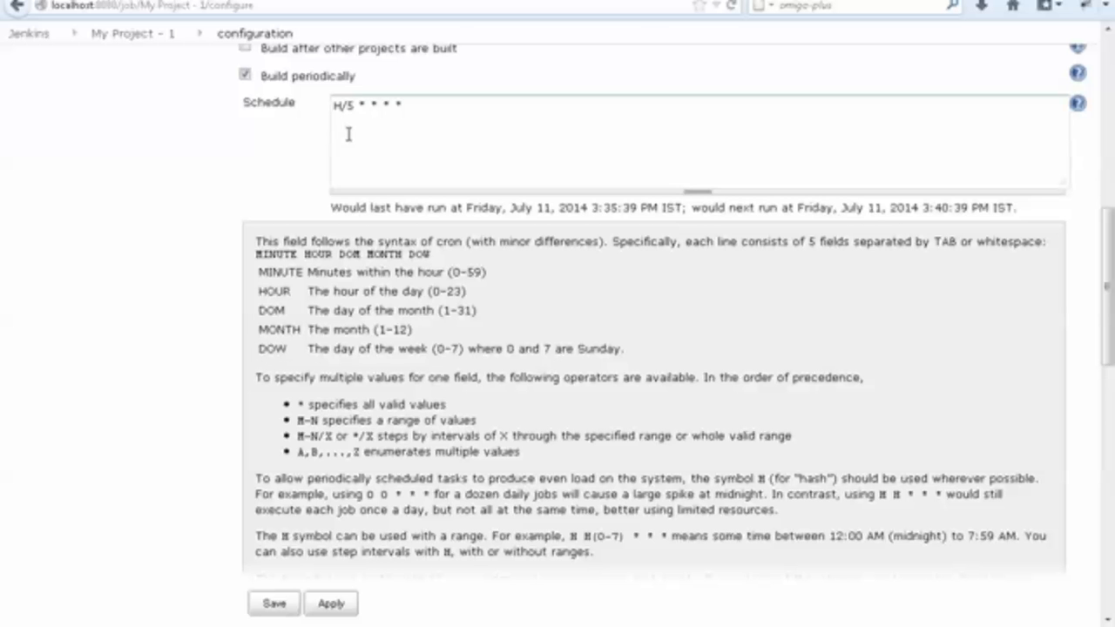
Read the help paragraph that explains the H ("hash") symbol used in the schedule's H/5 part.
left_click_drag(358, 104, 336, 103)
left_click(336, 103)
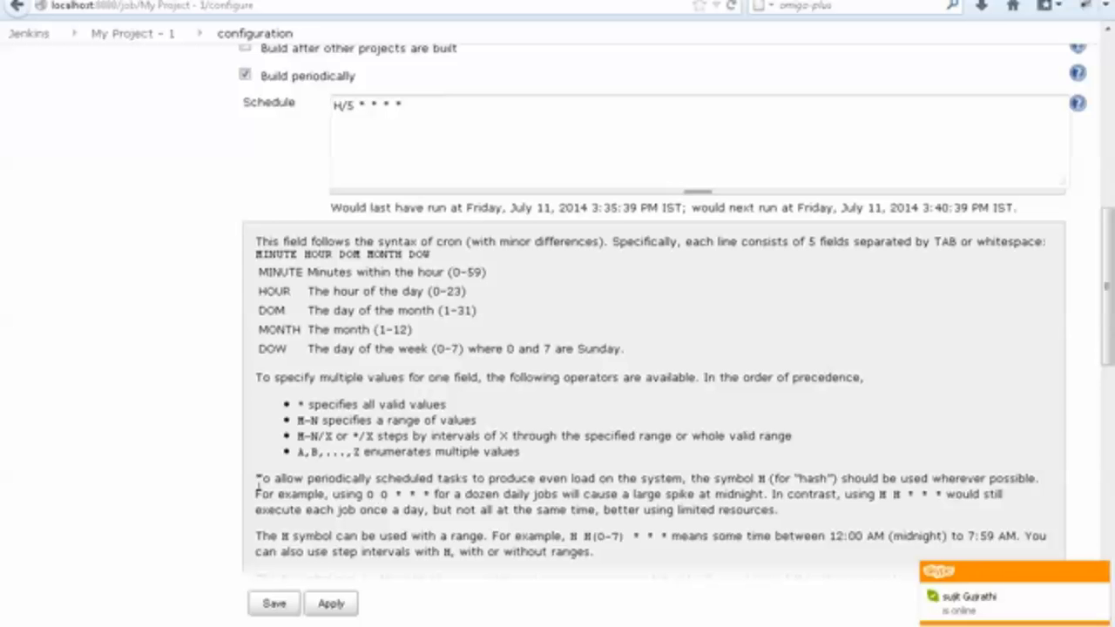
left_click_drag(256, 478, 565, 480)
left_click(342, 494)
double_click(400, 478)
left_click(486, 479)
left_click_drag(692, 482, 836, 478)
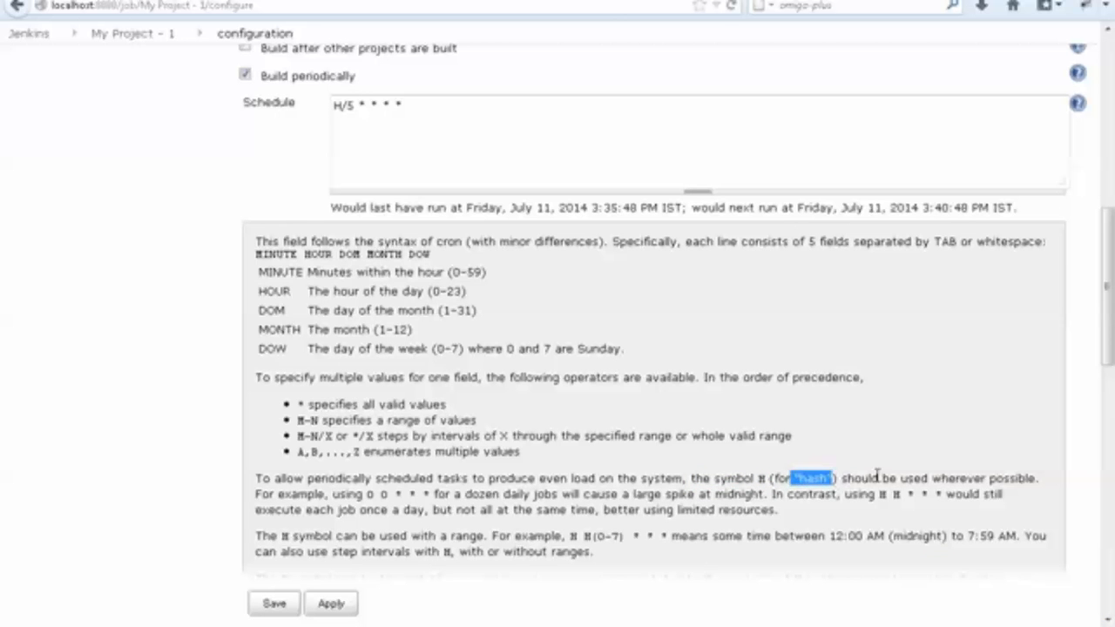
left_click_drag(906, 478, 1045, 478)
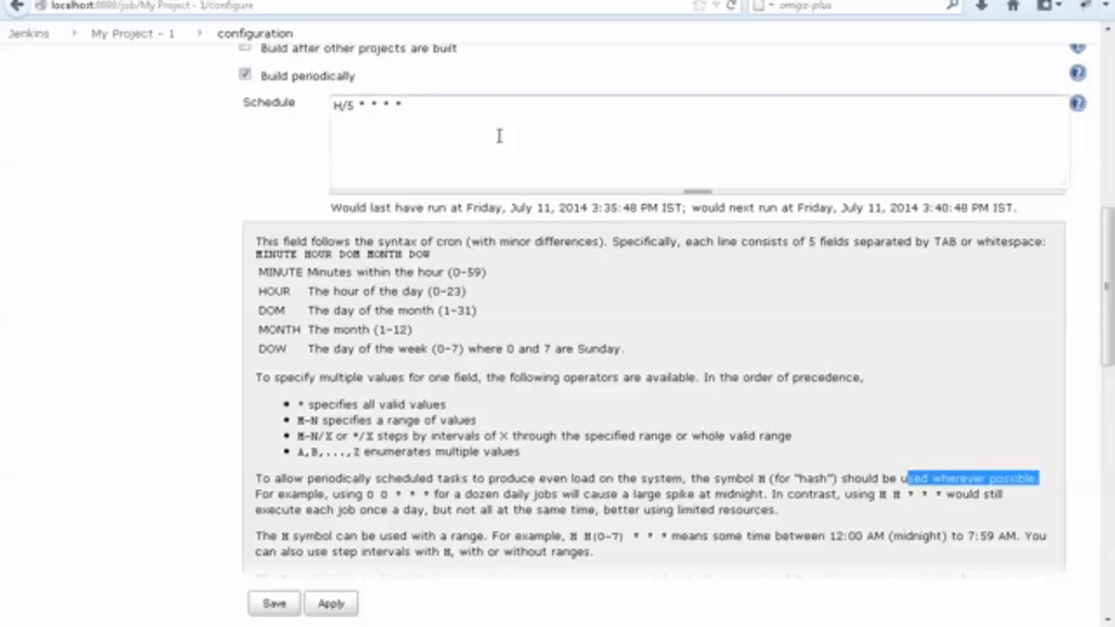
Replace H/5 in the Jenkins schedule with 0-59/2 copied from the "every 2 min" line of steps.txt.
left_click_drag(354, 105, 332, 105)
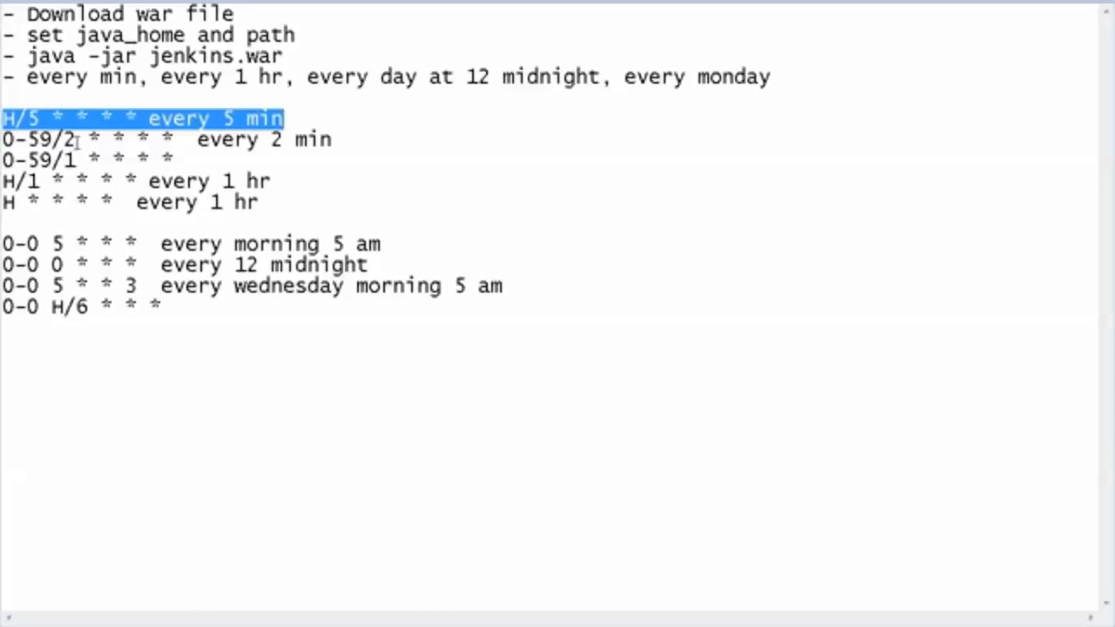
left_click_drag(77, 139, 1, 139)
key("ctrl+c")
key("alt+Tab")
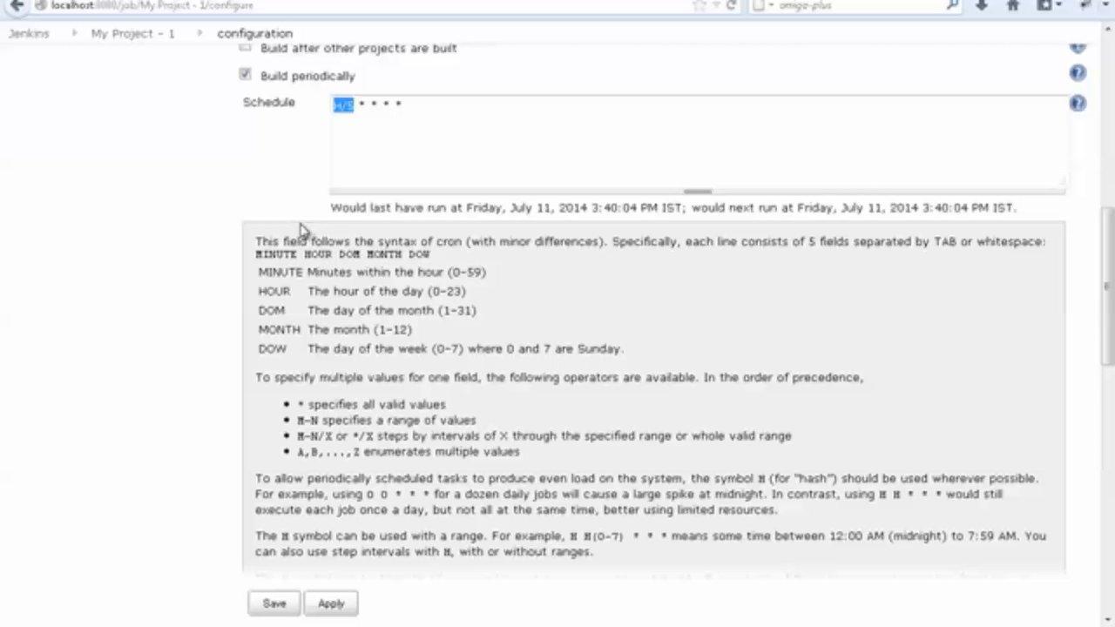
key("ctrl+v")
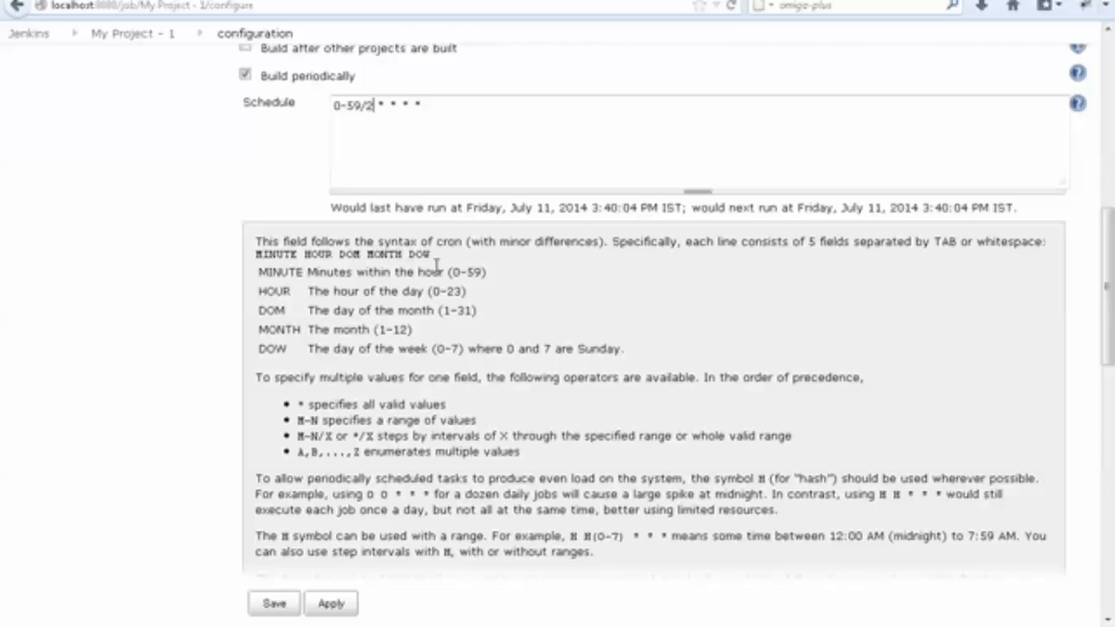
Compare the 0-59 part of the schedule with the permitted range in the MINUTE help line.
left_click_drag(453, 271, 484, 271)
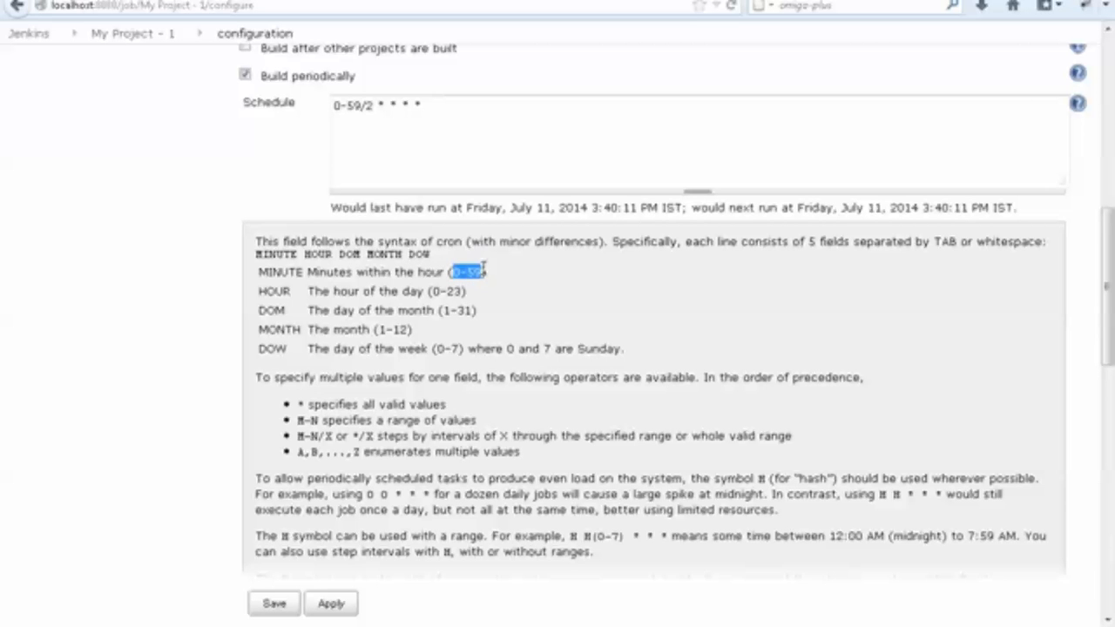
left_click(243, 142)
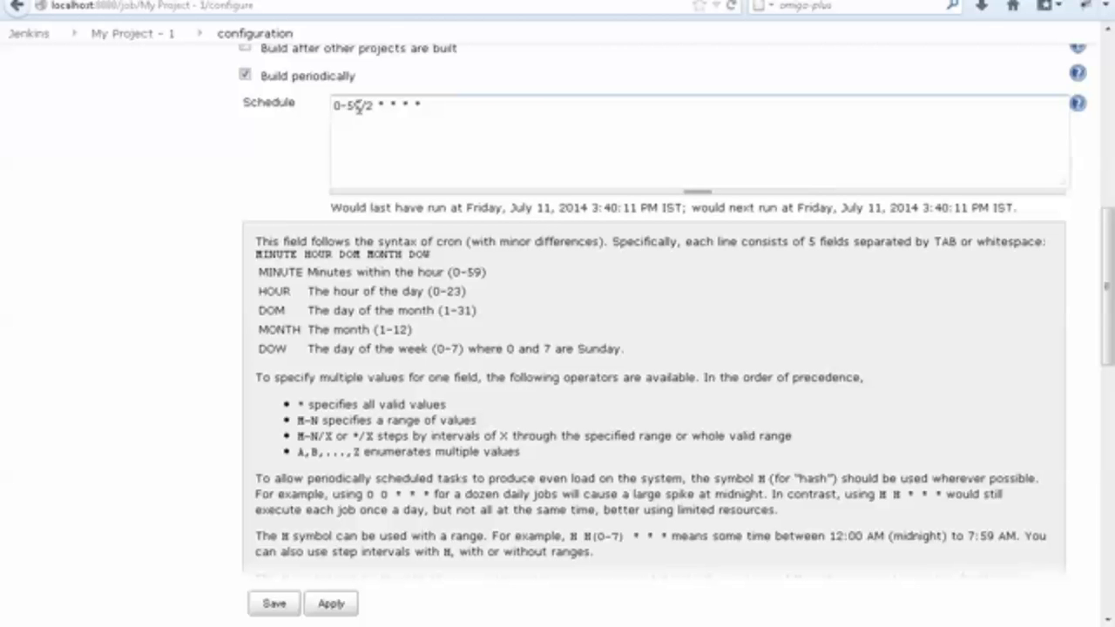
left_click_drag(333, 105, 359, 105)
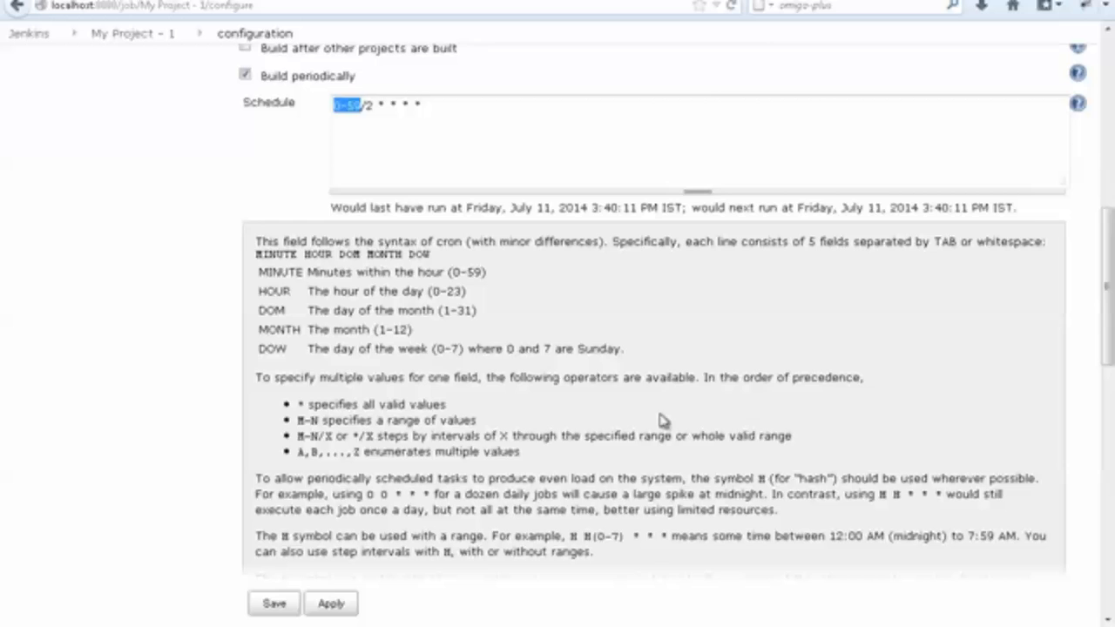
Copy the line 0-59/1 * * * * from steps.txt into the Jenkins Schedule field, replacing the two-minute schedule, and validate it.
key("alt+Tab")
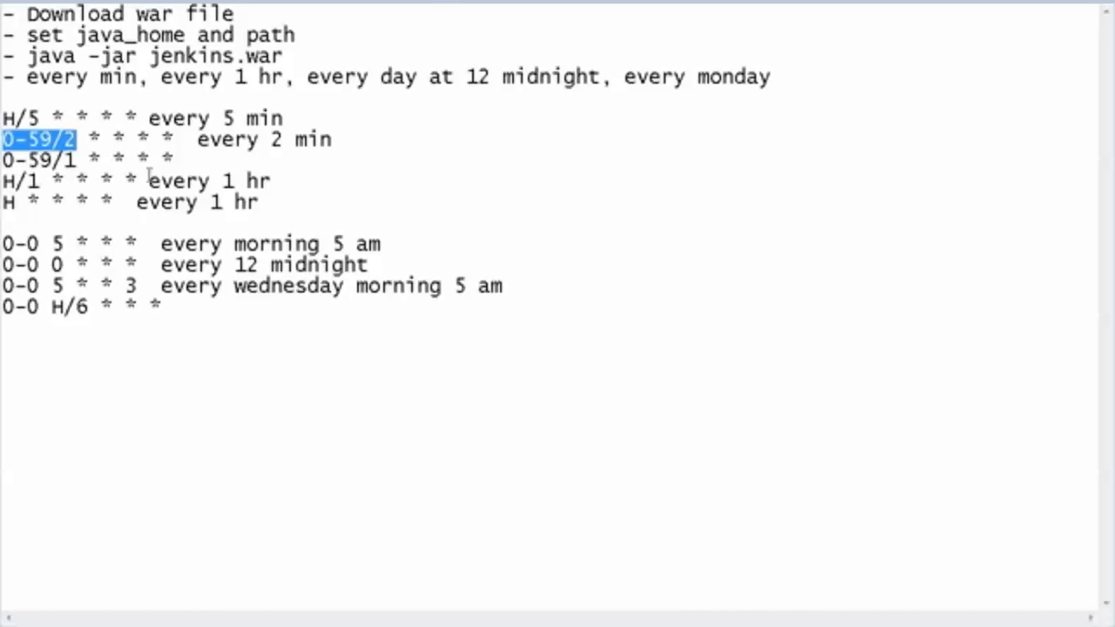
left_click_drag(174, 160, 1, 159)
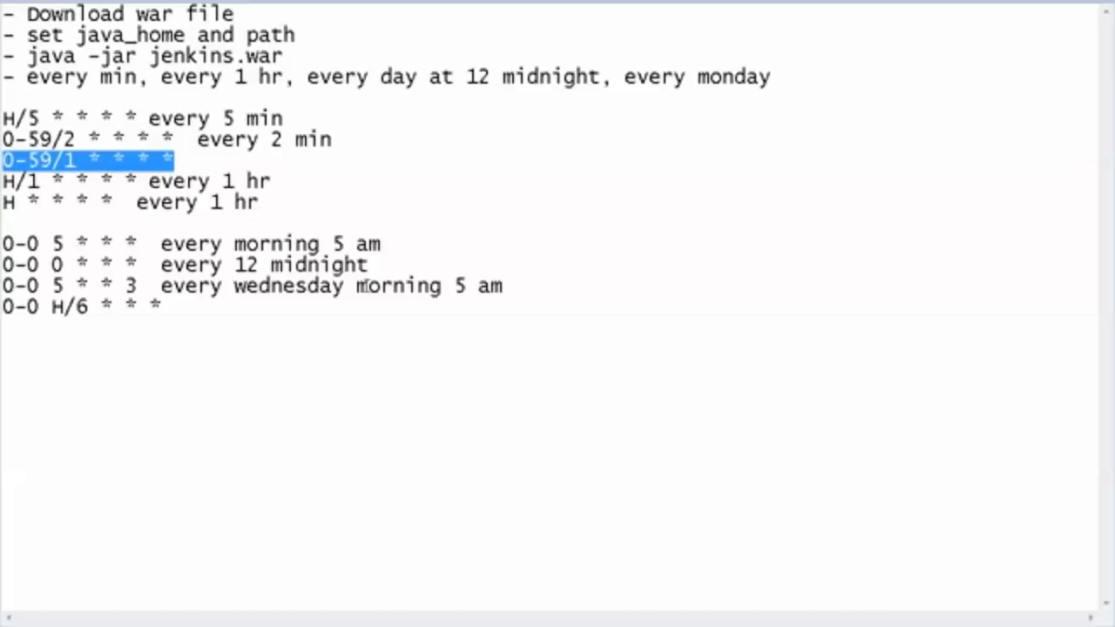
key("alt+Tab")
left_click_drag(433, 105, 250, 97)
key("ctrl+v")
left_click(240, 157)
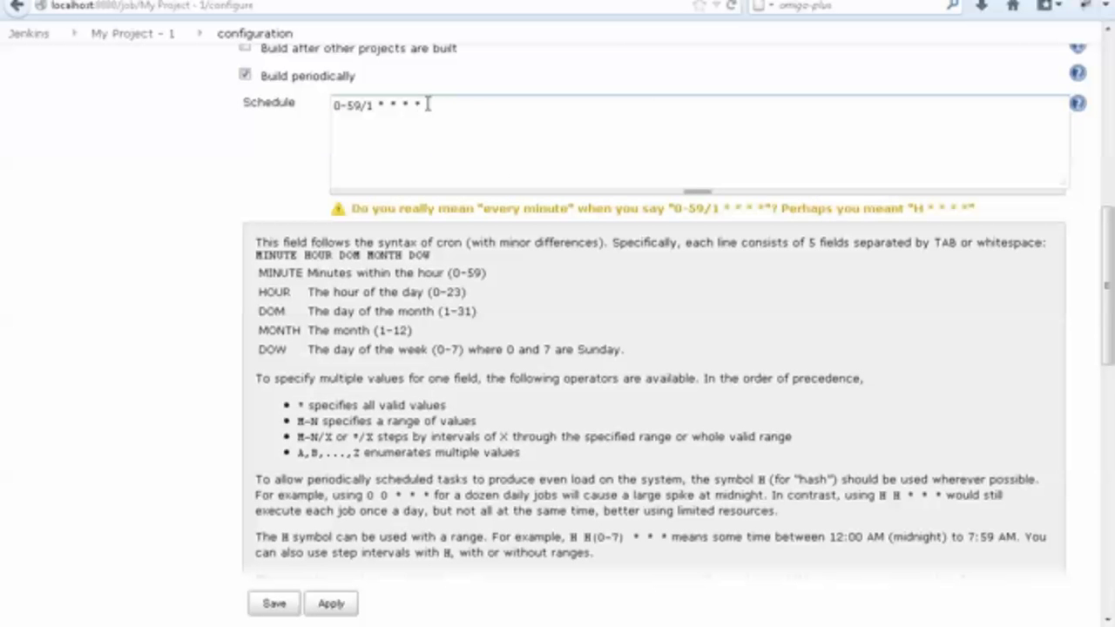
Examine the /1 part of the schedule and read the validation message below the Schedule field.
left_click_drag(427, 104, 292, 87)
left_click(375, 106)
left_click_drag(376, 106, 361, 105)
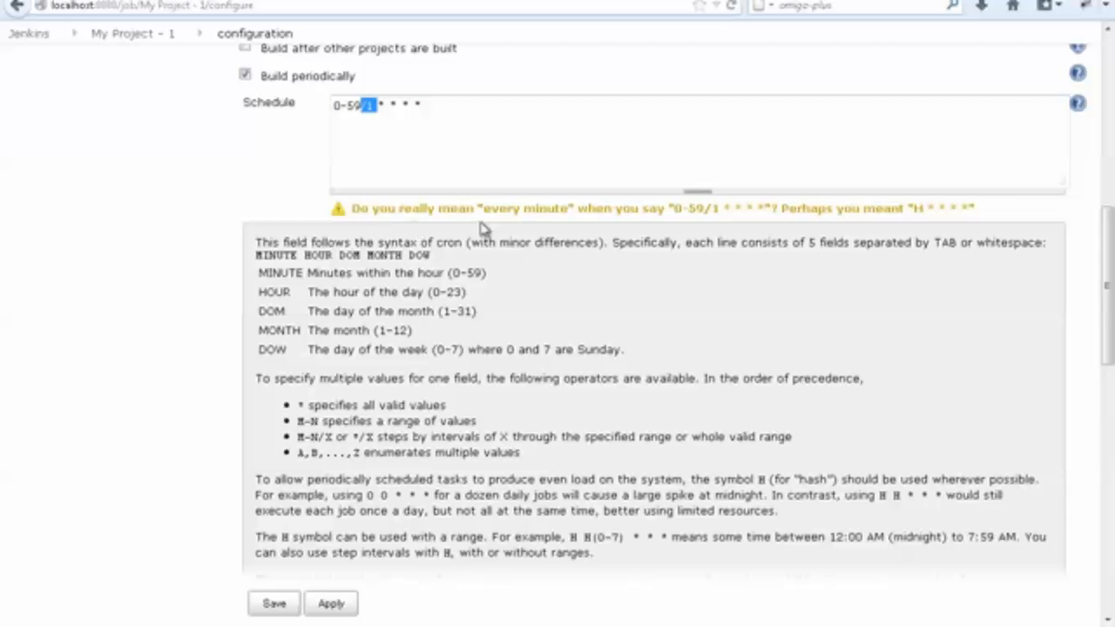
left_click(357, 209)
left_click_drag(357, 208, 565, 209)
left_click_drag(658, 209, 966, 210)
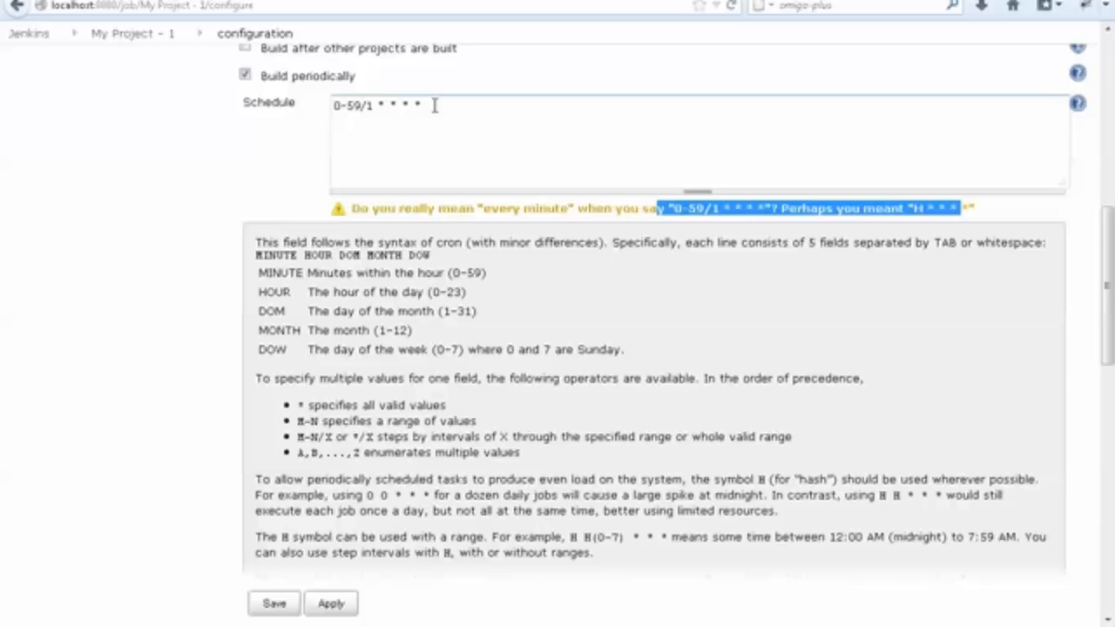
Replace 0-59 with H so the schedule reads H/1 * * * *, and check its last run time.
left_click_drag(361, 106, 316, 101)
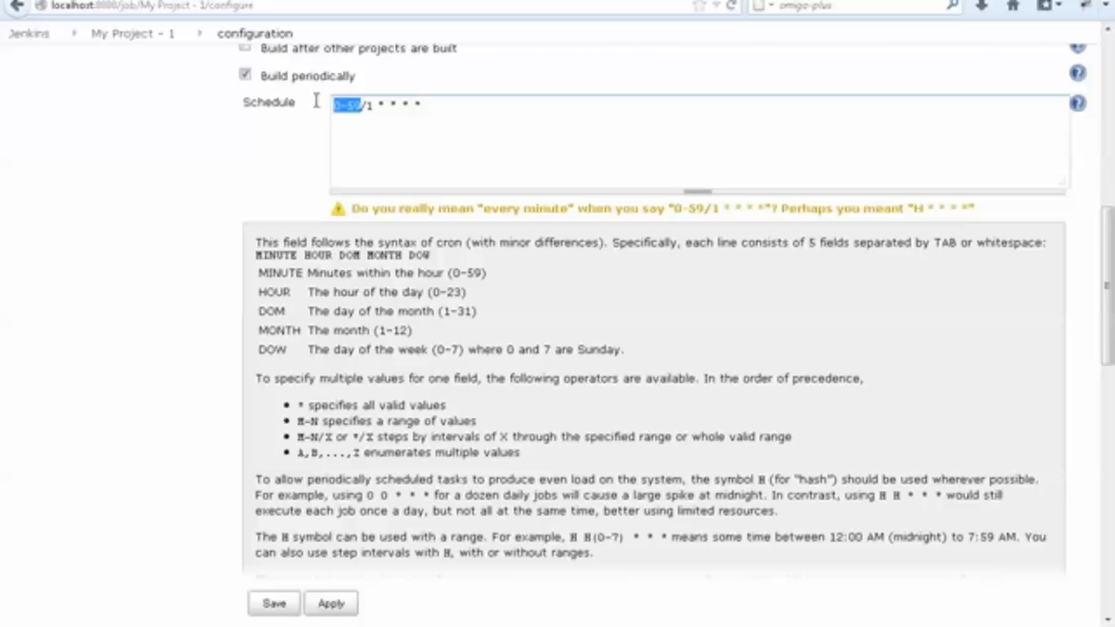
type("H")
left_click(246, 174)
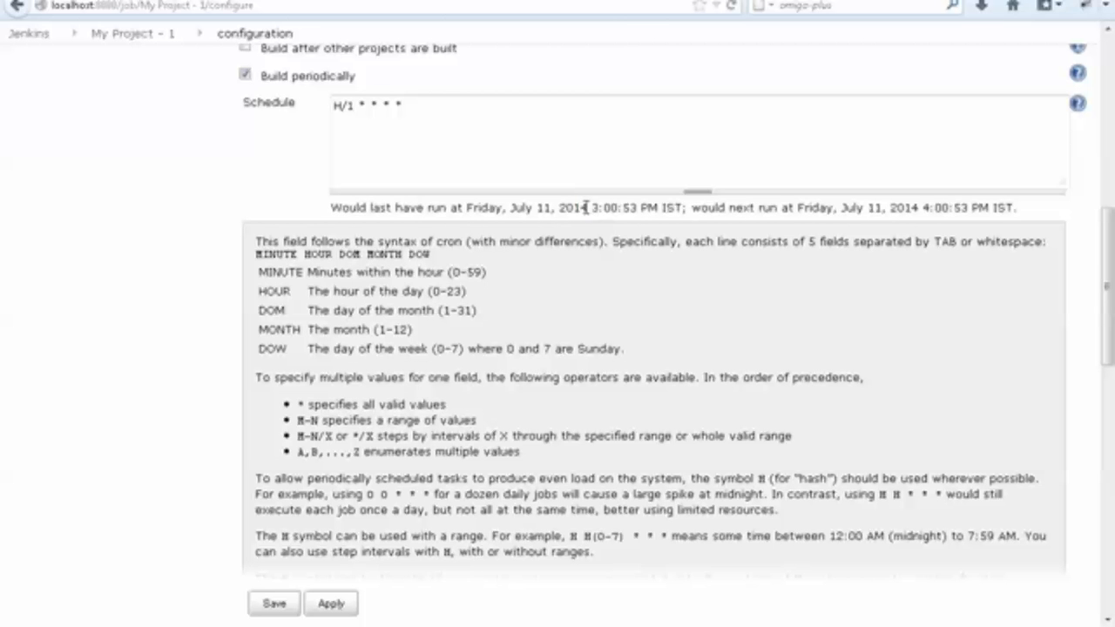
left_click_drag(586, 207, 650, 207)
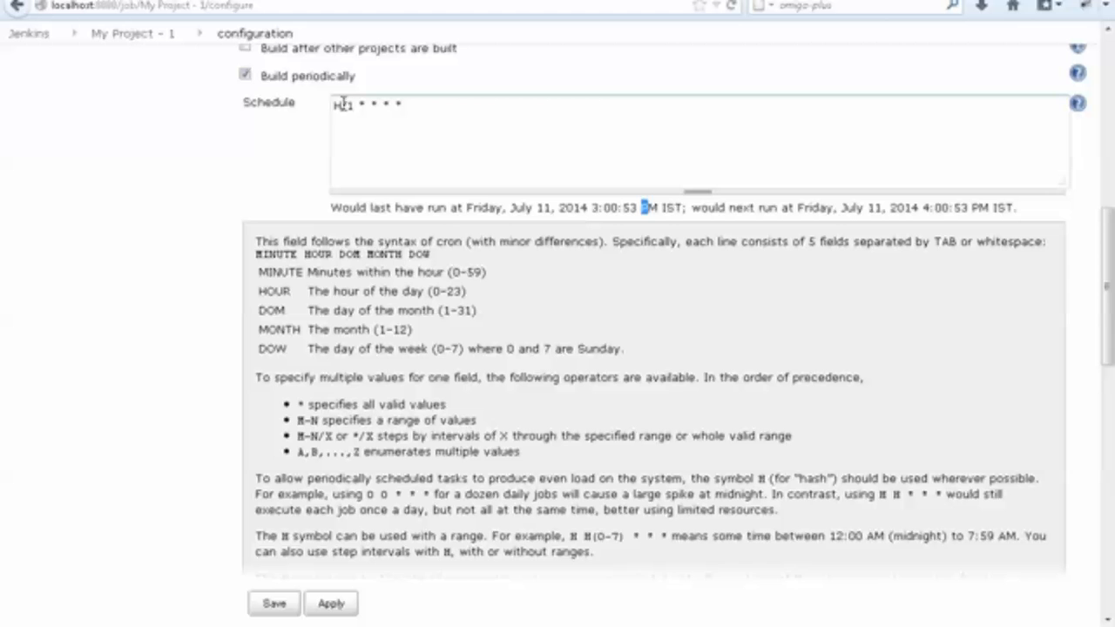
Replace H with 0-59 so the schedule reads 0-59/1 * * * * again.
left_click_drag(341, 103, 324, 106)
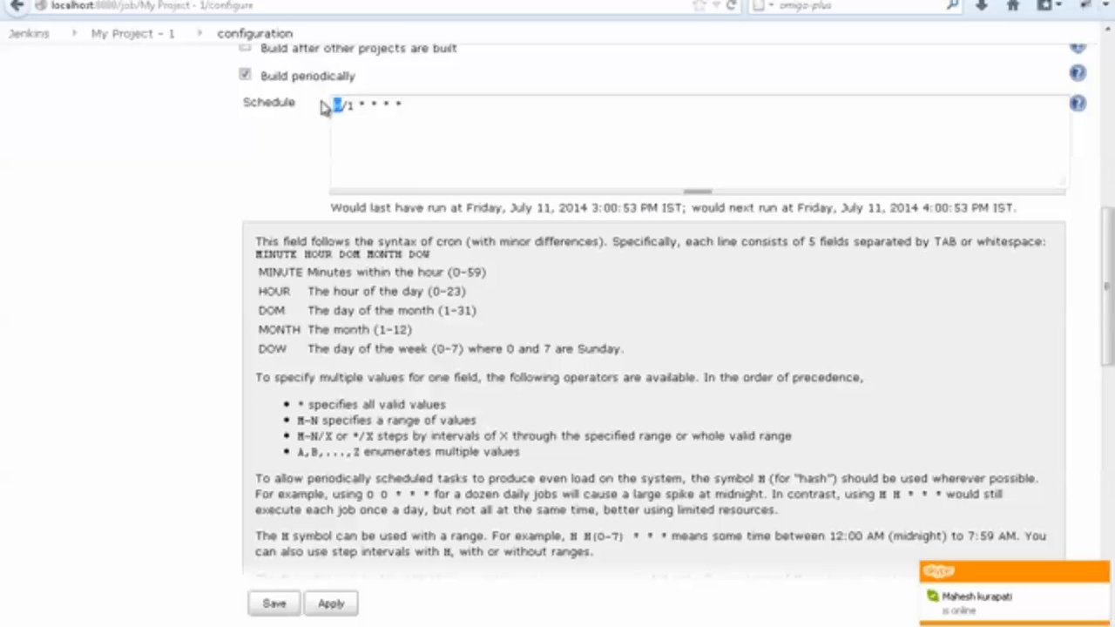
type("0-59")
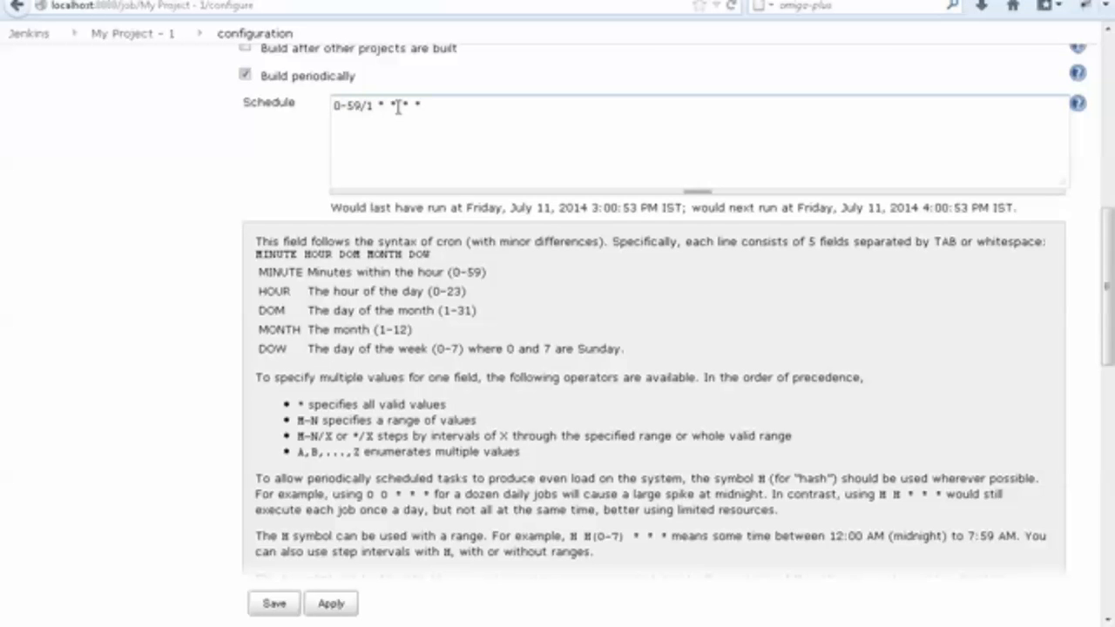
Check the "H/1 * * * * every 1 hr" line in steps.txt, change the Jenkins schedule's 0-59 to H, and check the run times.
key("alt+Tab")
left_click(225, 181)
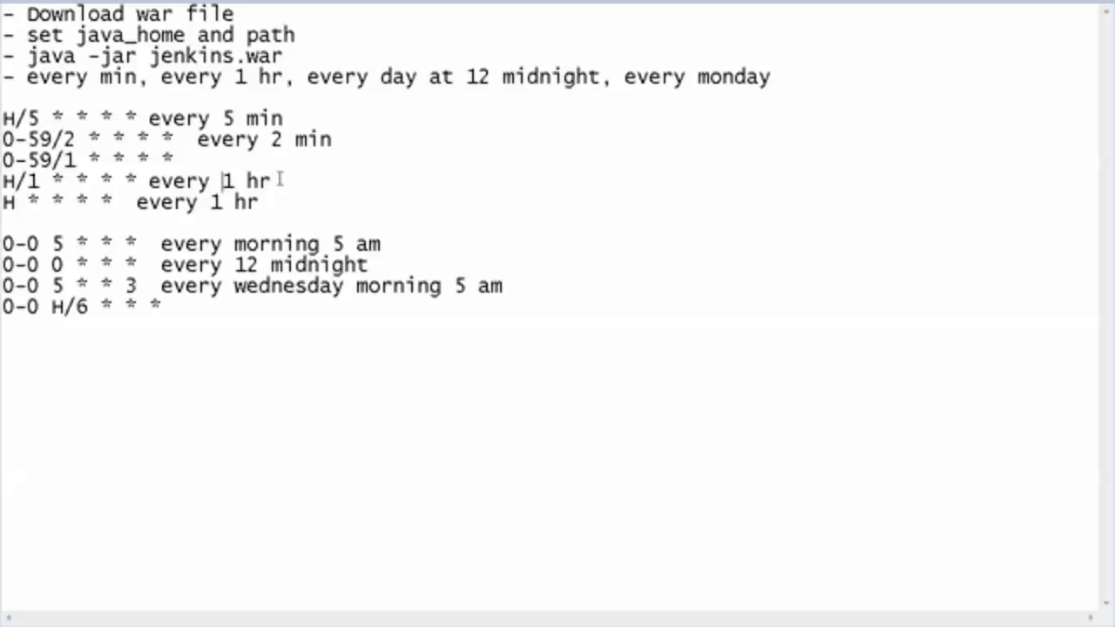
left_click_drag(282, 180, 2, 182)
key("alt+Tab")
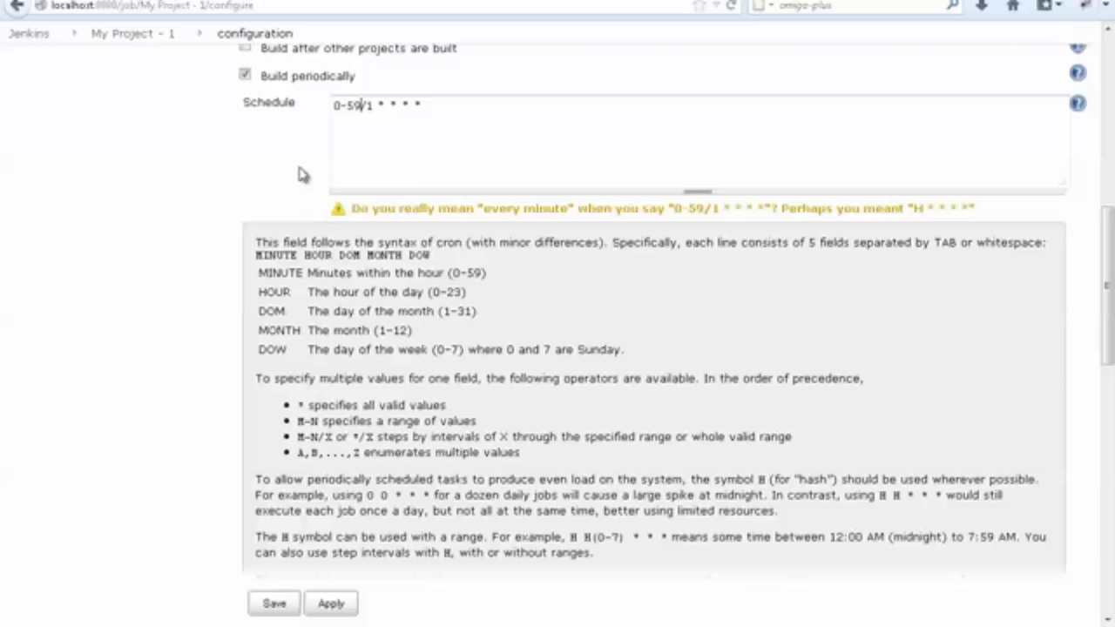
left_click(360, 105)
key("shift+End")
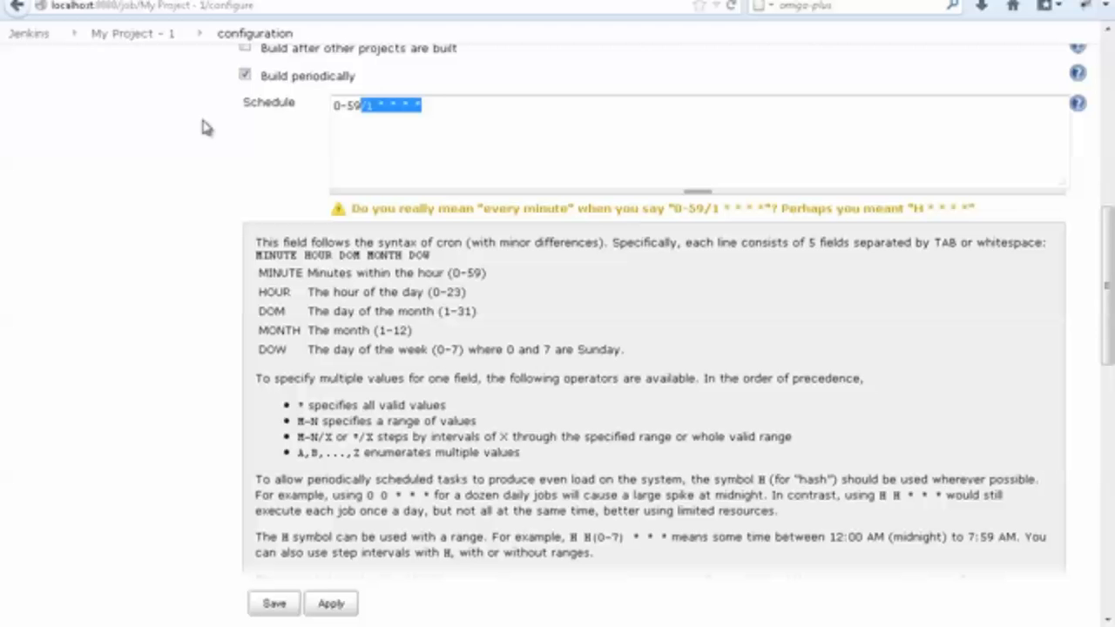
key("shift+Left")
key("shift+Left")
key("shift+Left")
key("shift+Left")
key("shift+Left")
key("shift+Left")
key("shift+Left")
key("shift+Left")
key("shift+Left")
key("shift+Left")
key("shift+Left")
key("shift+Left")
key("shift+Left")
key("shift+Left")
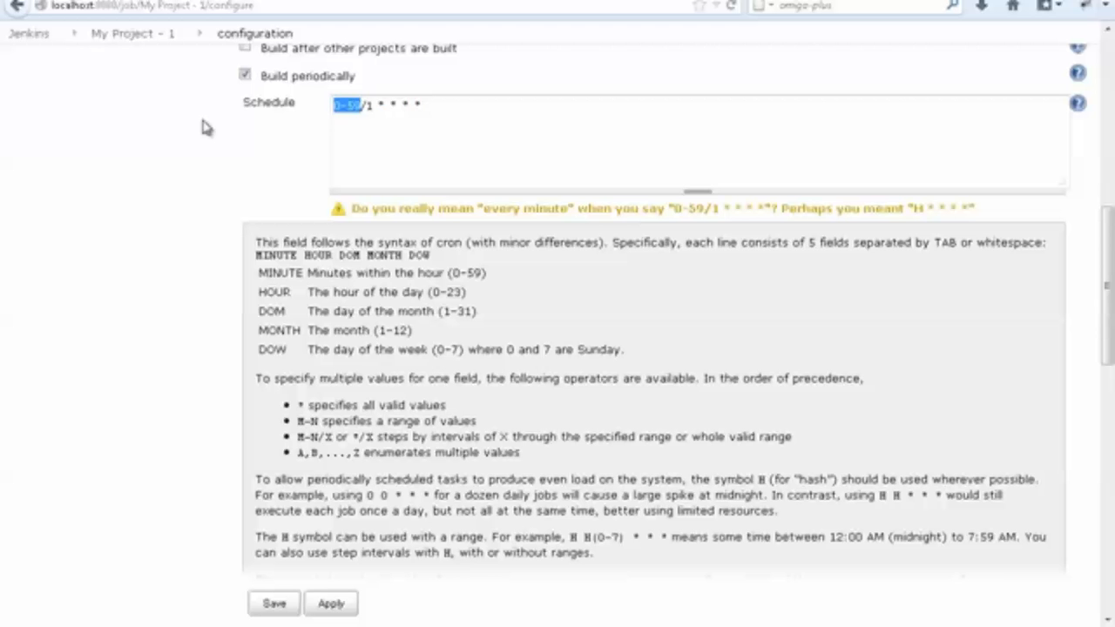
type("H")
left_click(134, 161)
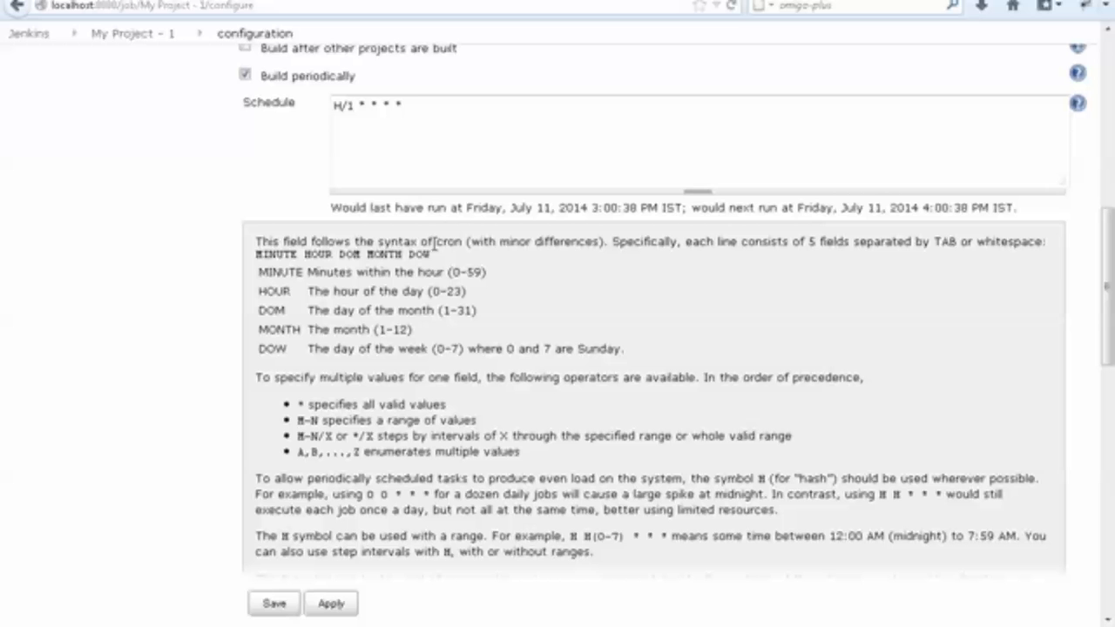
left_click_drag(466, 209, 582, 215)
left_click(540, 222)
Compare the hourly expressions H/1 * * * * and H * * * * in steps.txt.
key("alt+Tab")
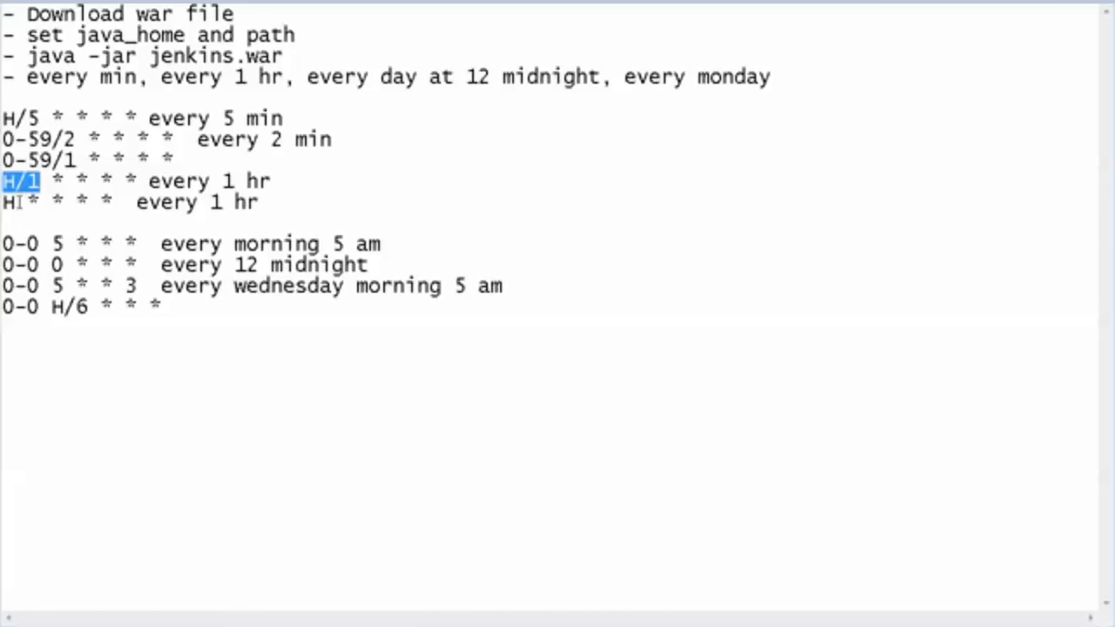
left_click_drag(18, 203, 2, 202)
left_click_drag(259, 202, 4, 206)
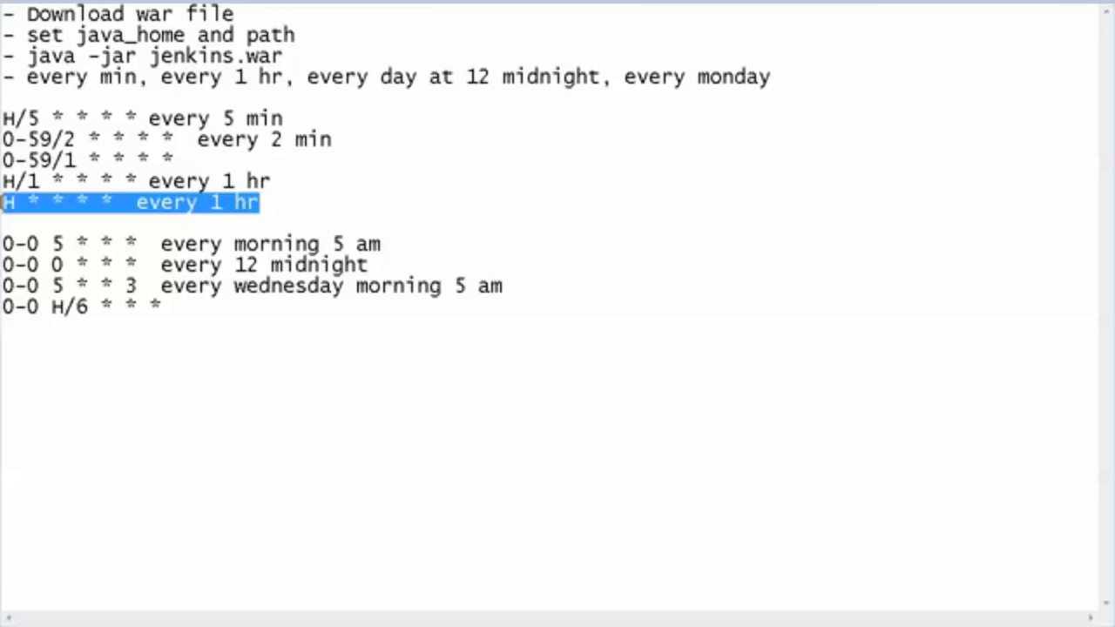
Copy the line 0-0 H/6 * * * from steps.txt into the Jenkins Schedule field, replacing the hourly schedule.
left_click_drag(182, 309, 2, 306)
key("ctrl+c")
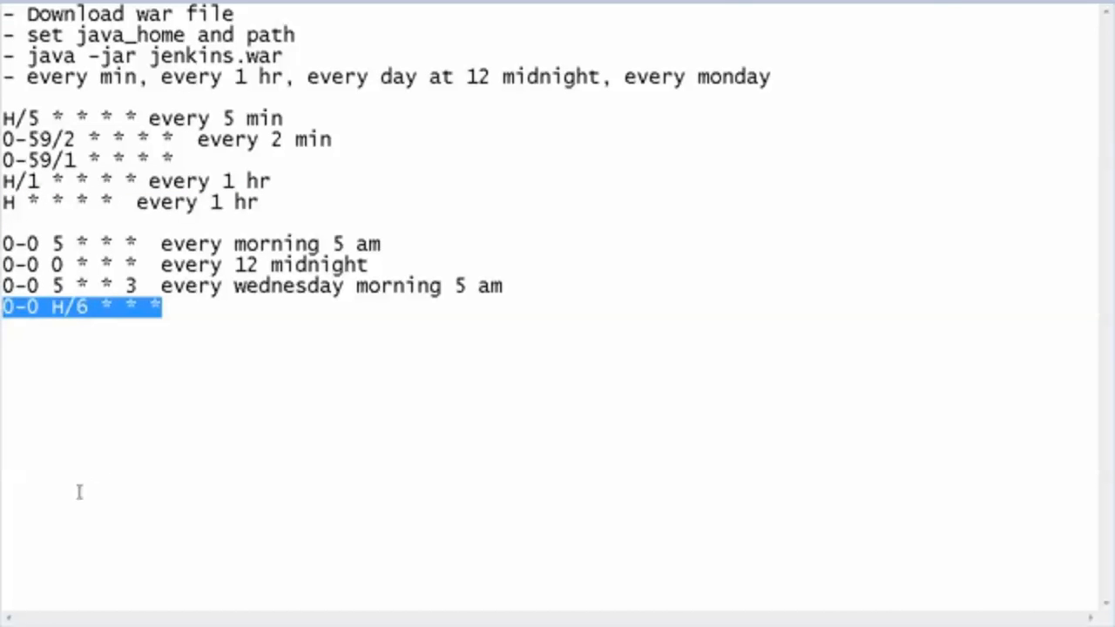
key("alt+Tab")
left_click(424, 105)
key("ctrl+a")
key("ctrl+v")
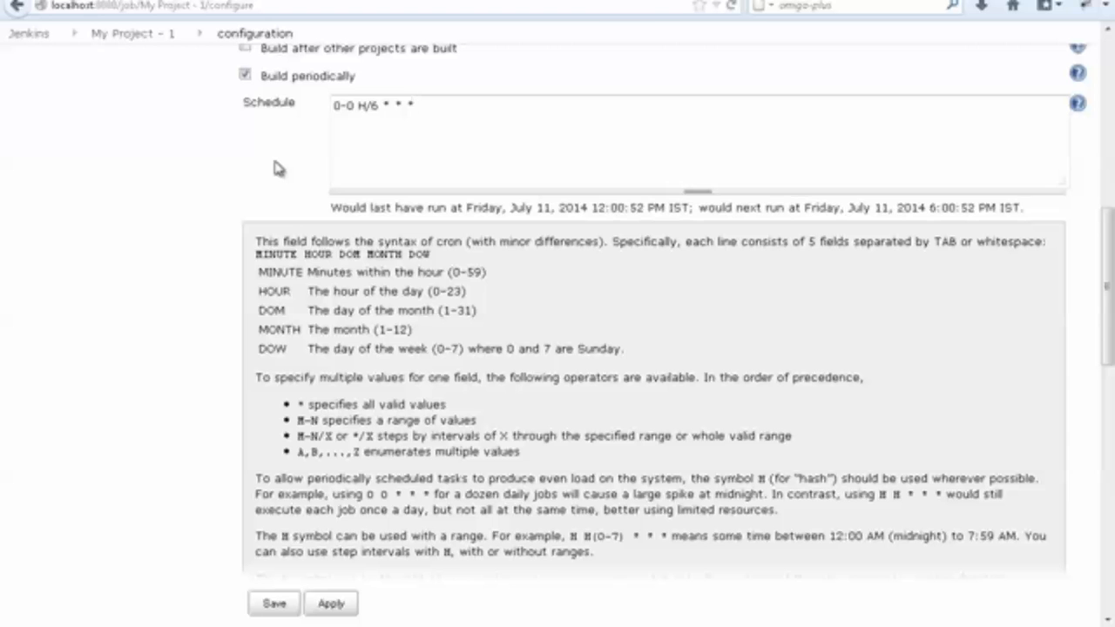
Match H/6 to the HOUR help line and check the schedule's last and next run times.
double_click(274, 292)
left_click_drag(375, 292, 445, 291)
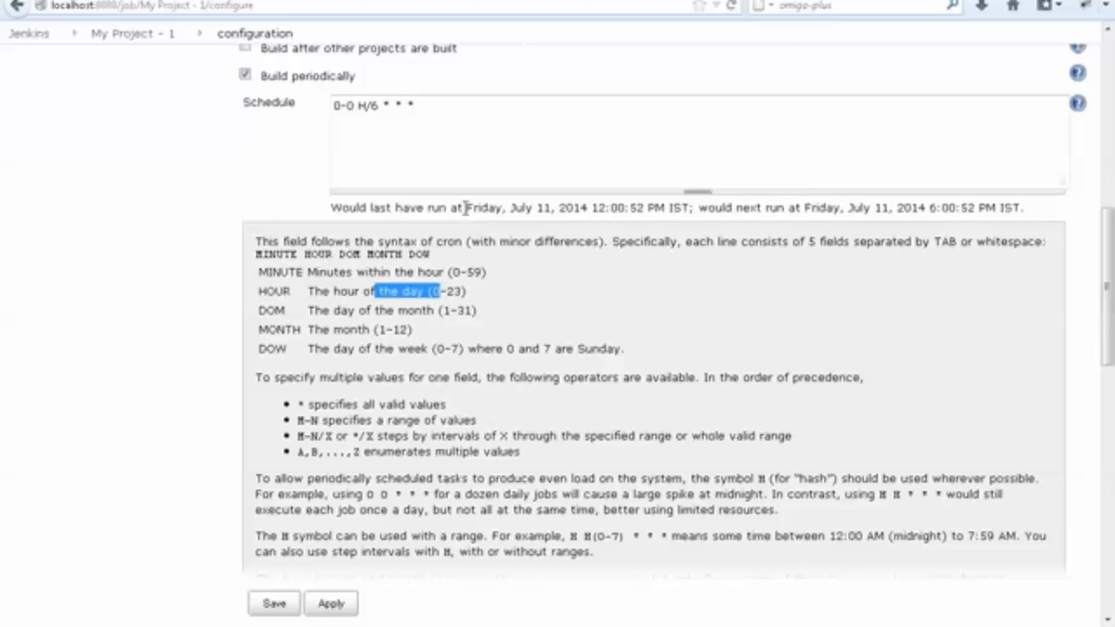
left_click_drag(379, 105, 358, 105)
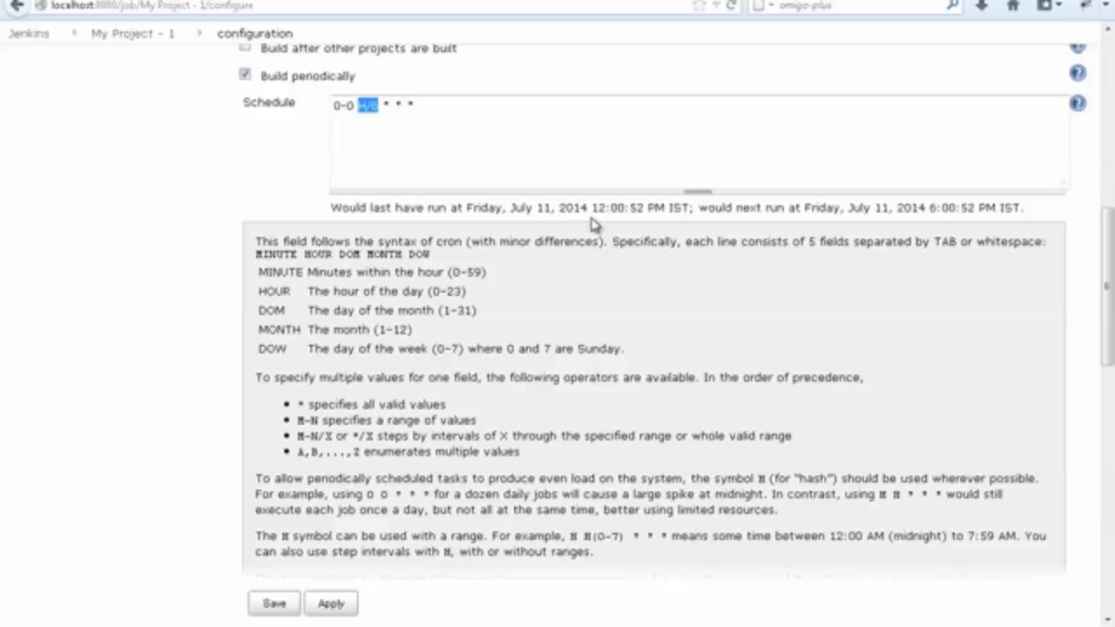
left_click_drag(593, 208, 619, 210)
double_click(623, 211)
left_click_drag(929, 209, 957, 209)
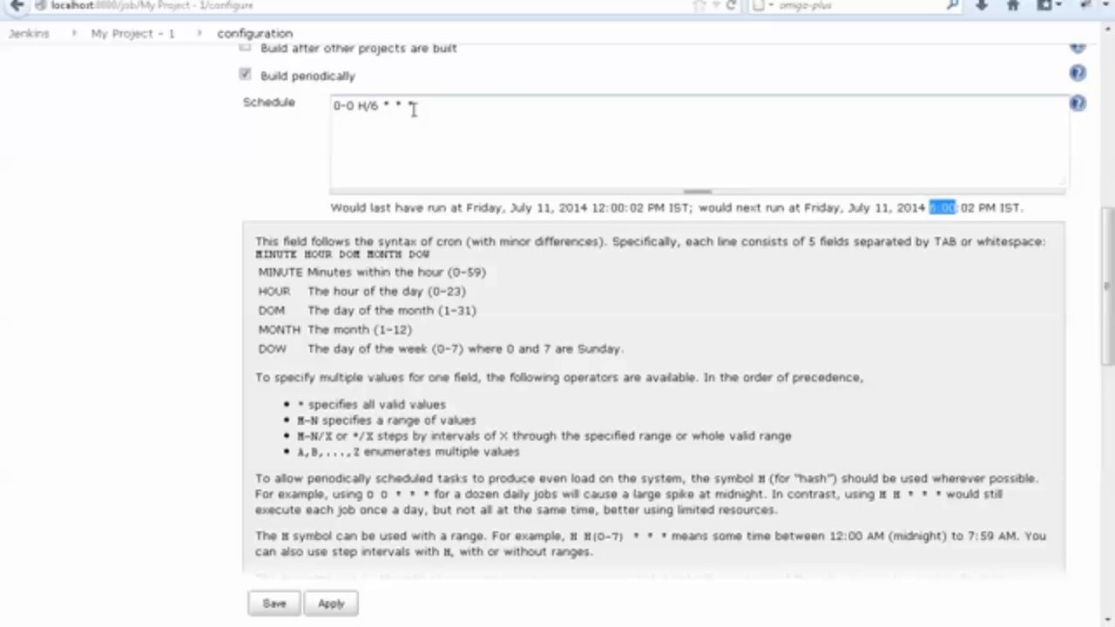
Replace 0-0 H/6 with 0-59/1 copied from steps.txt and add an asterisk so the Jenkins schedule reads 0-59/1 * * * *.
left_click_drag(416, 105, 316, 93)
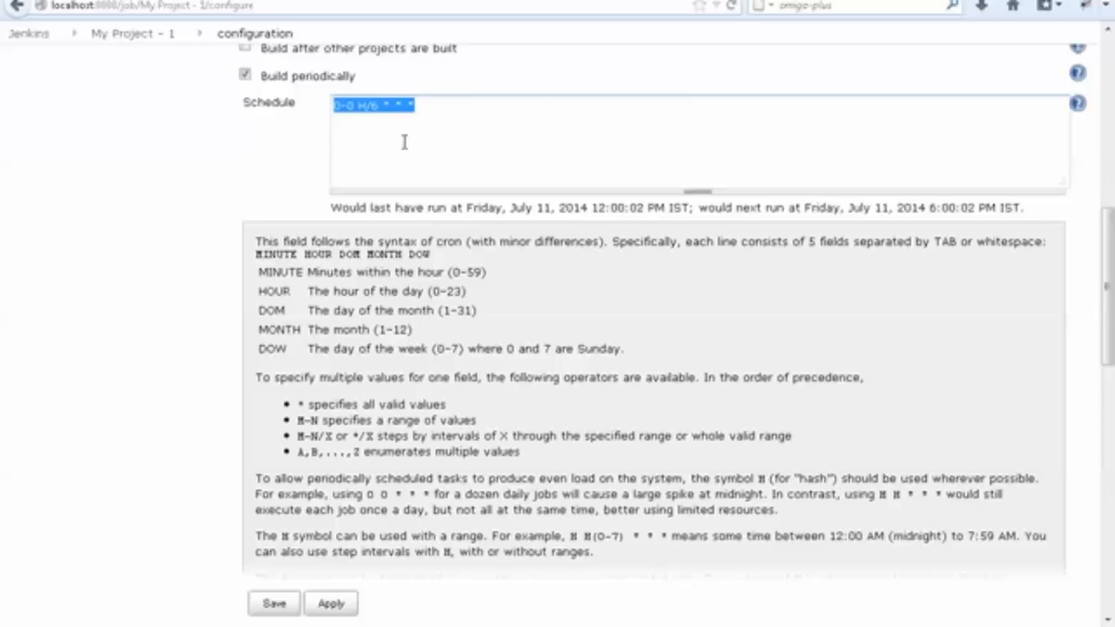
key("alt+Tab")
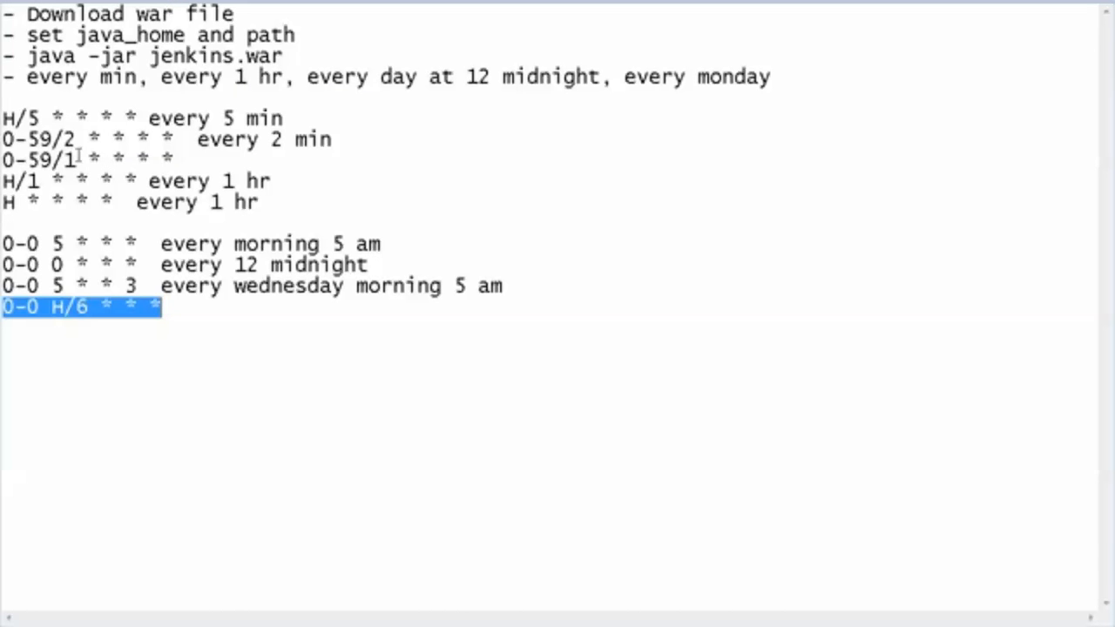
left_click_drag(80, 160, 2, 160)
key("ctrl+c")
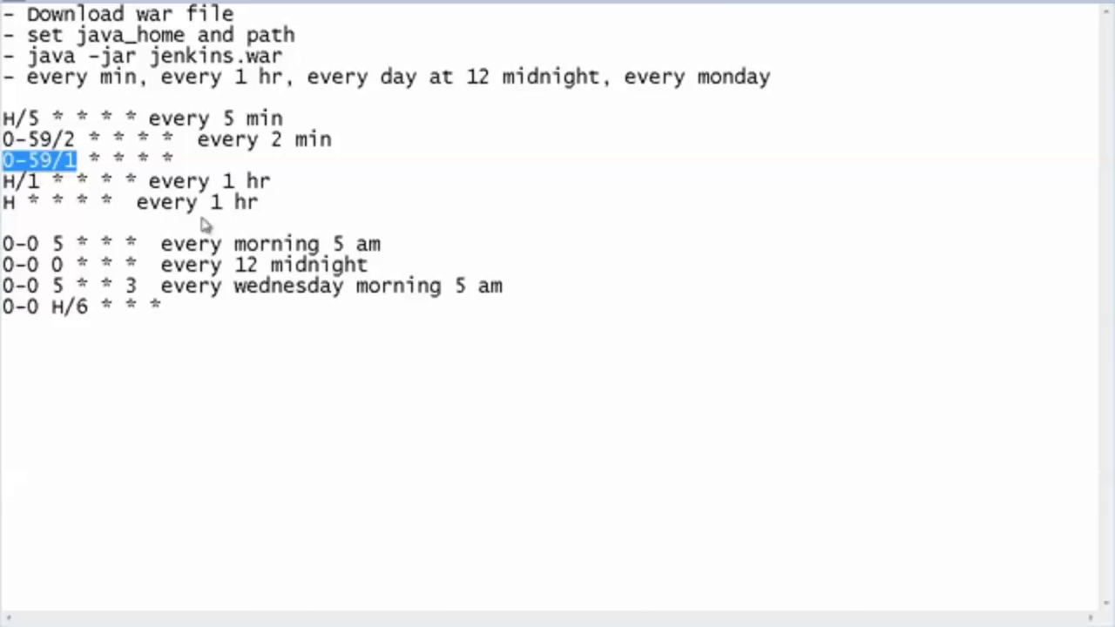
key("alt+Tab")
left_click_drag(384, 105, 246, 103)
key("ctrl+v")
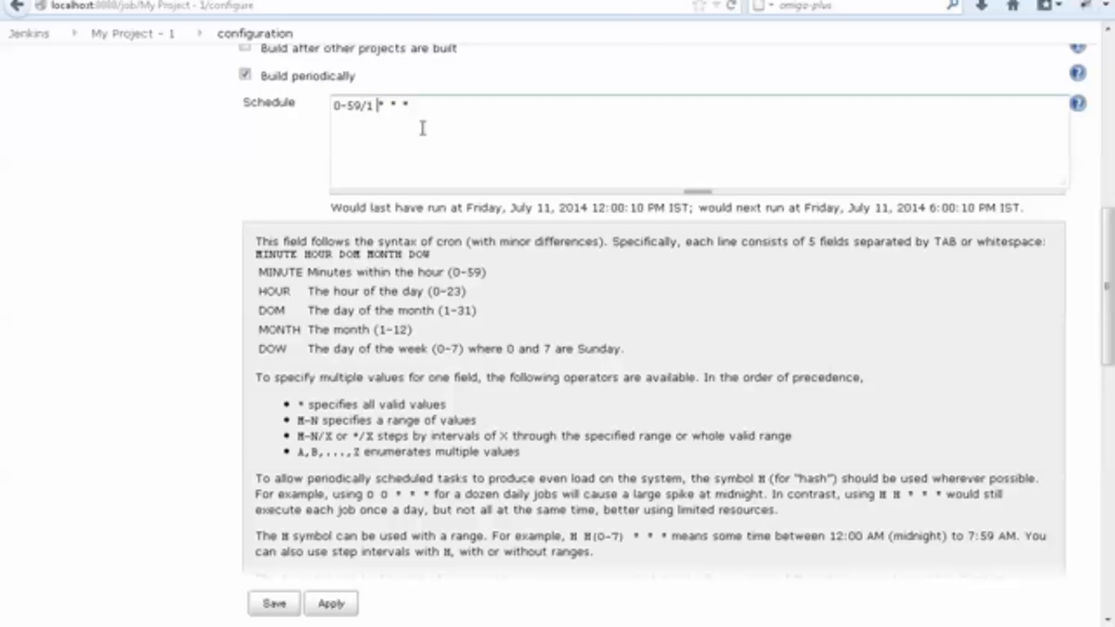
type("*")
left_click(244, 147)
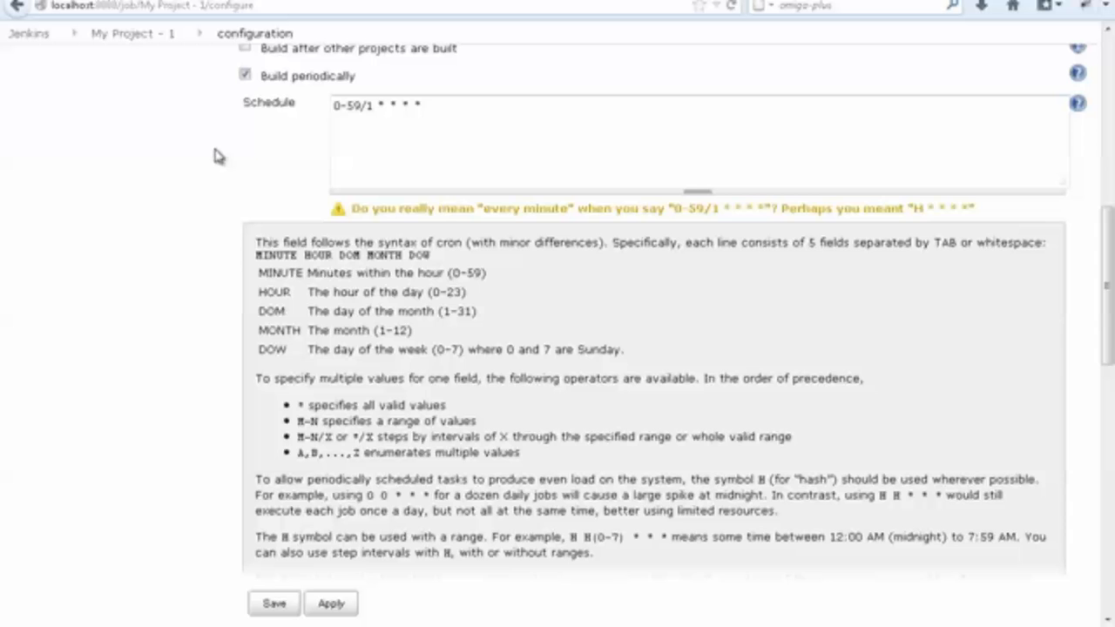
Save the configuration of My Project - 1.
scroll(224, 169, "down", 10)
scroll(224, 169, "down", 5)
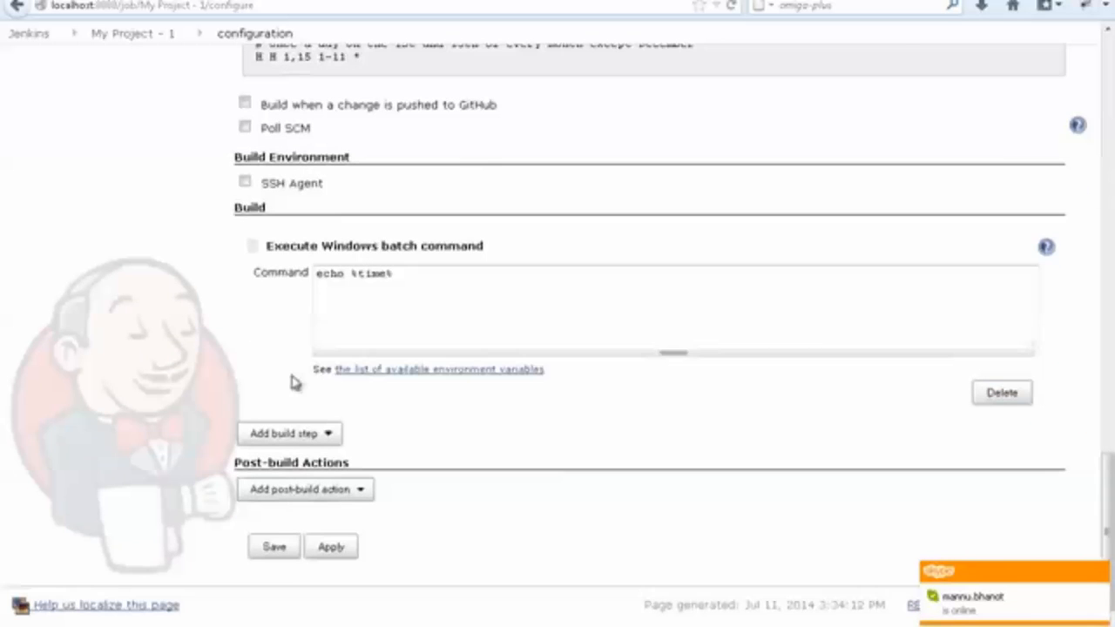
left_click(275, 548)
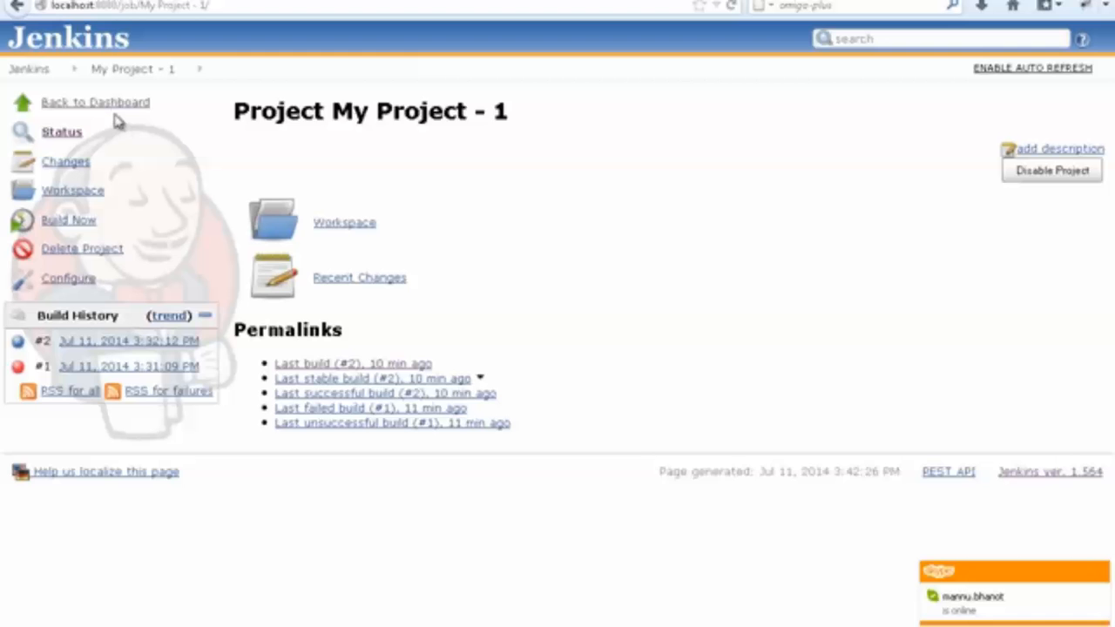
Return to the Jenkins dashboard and switch to steps.txt to review the list of cron expressions.
left_click(110, 106)
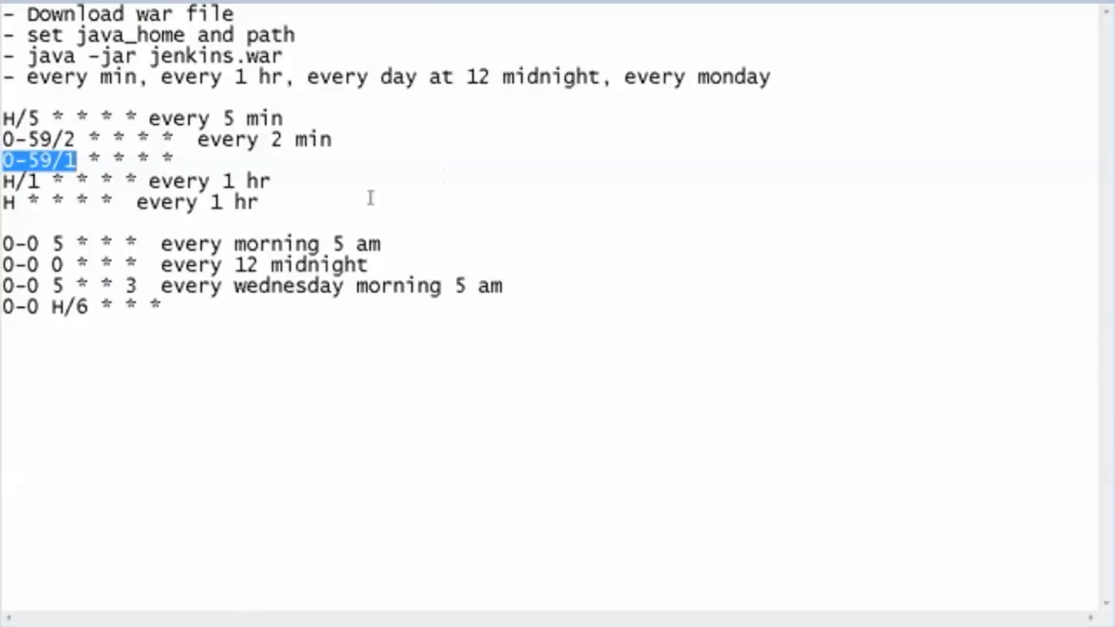
left_click(209, 202)
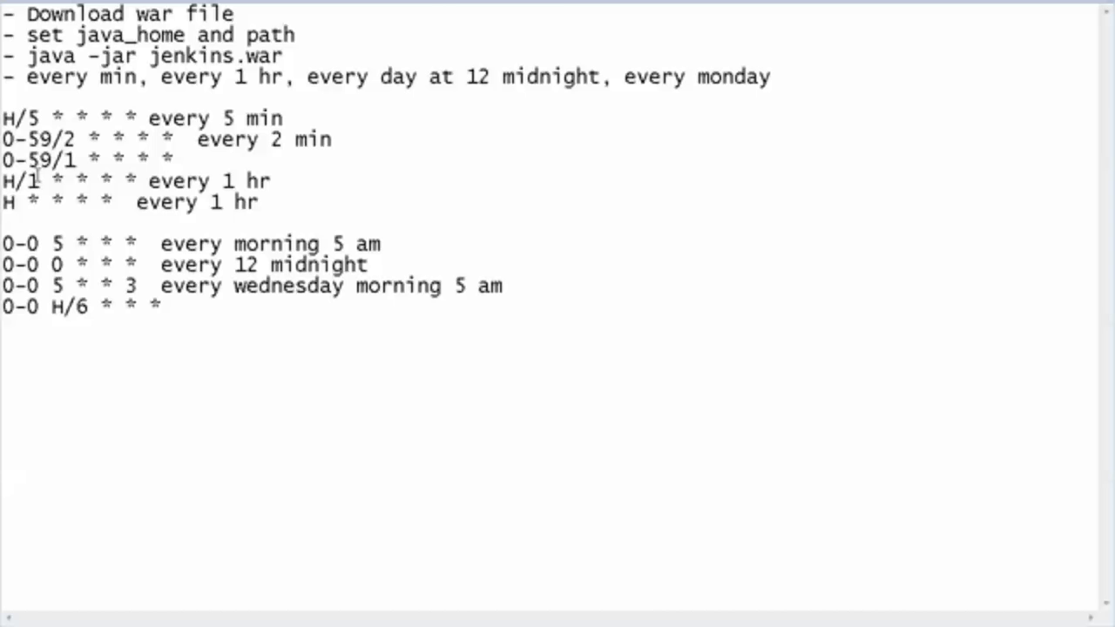
left_click_drag(172, 306, 3, 122)
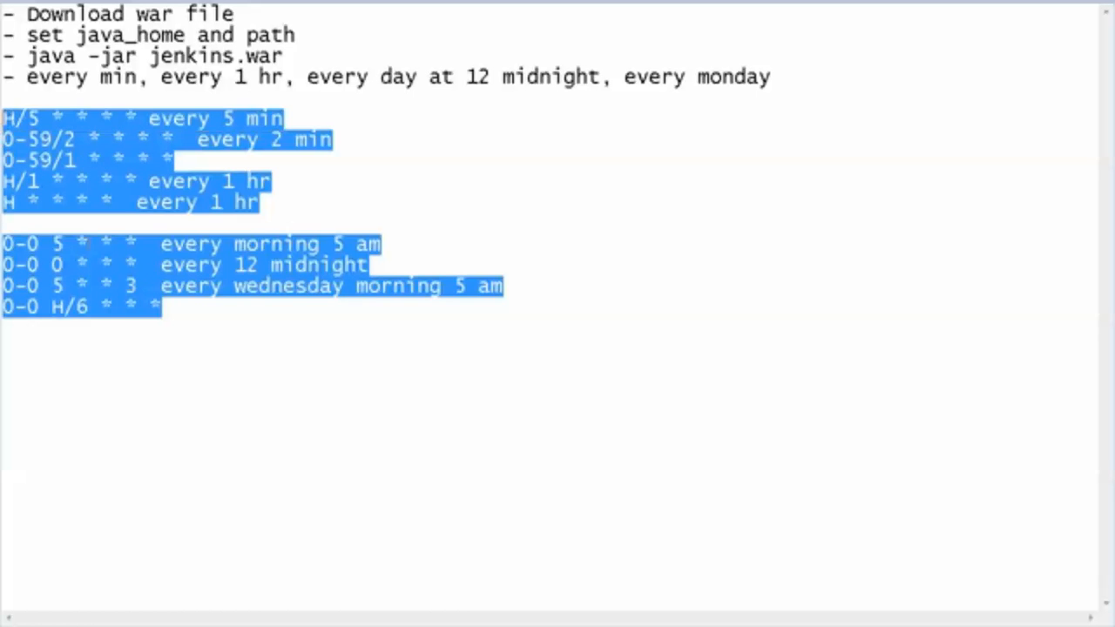
left_click(192, 312)
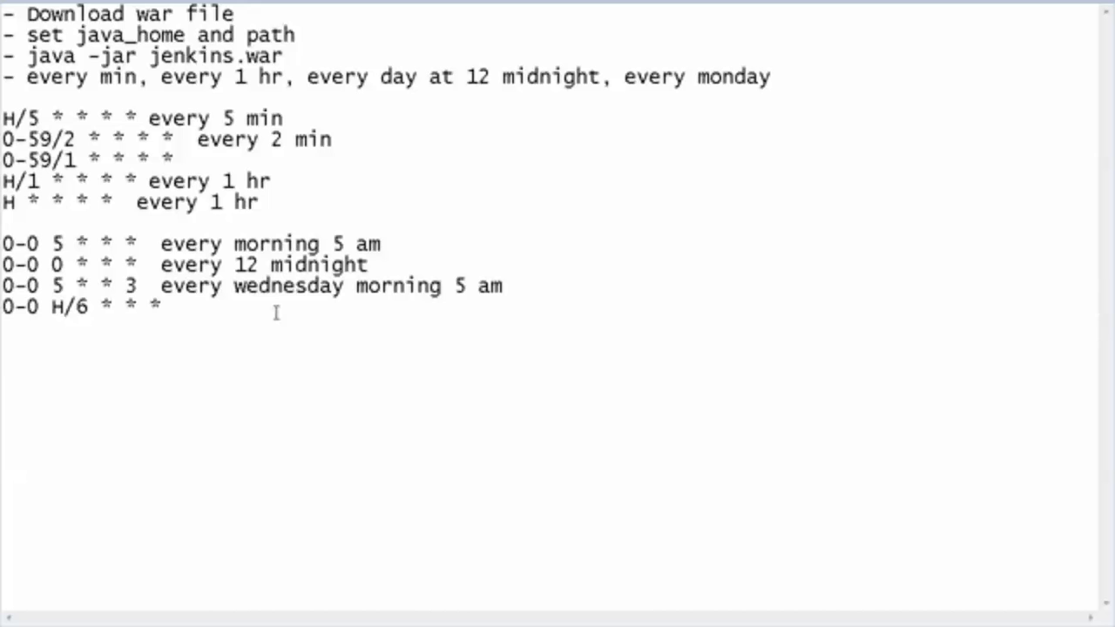
Write the pattern * * * * * below the cron expressions in steps.txt and delete it again.
type("* * * * *")
key("shift+Home")
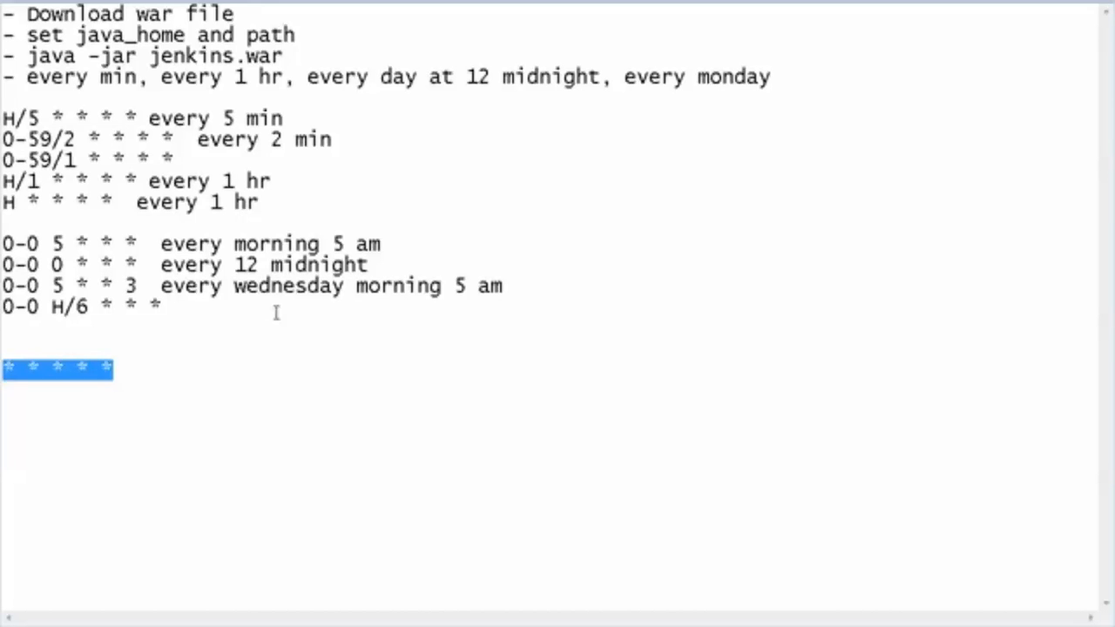
key("BackSpace")
key("BackSpace")
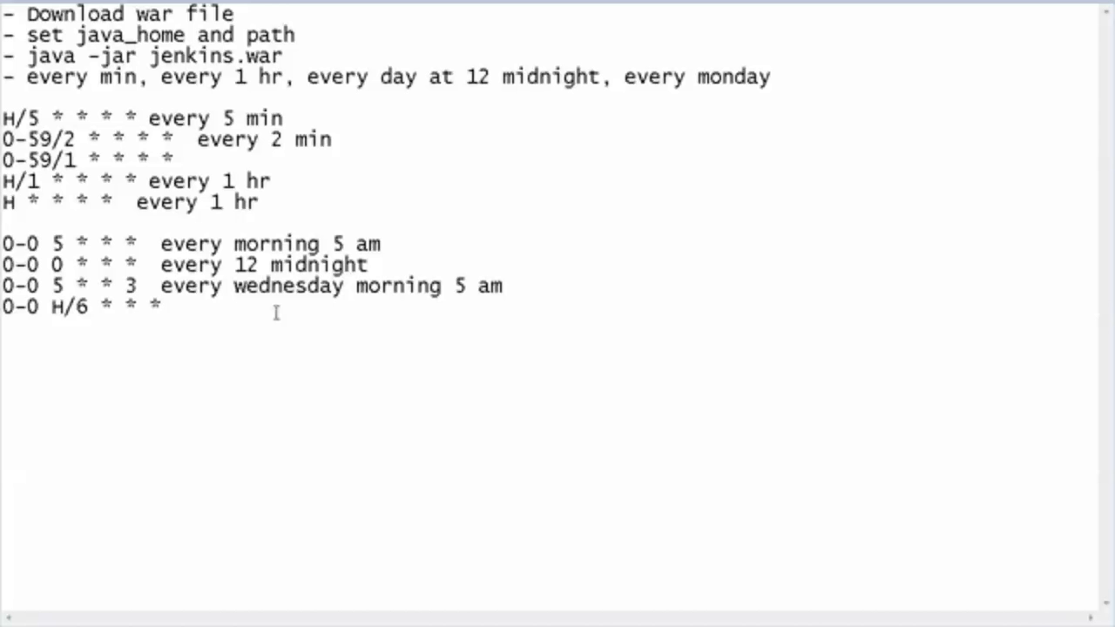
Switch to Jenkins, open the configuration of My Project - 1 and review its Build Triggers section.
key("alt+Tab")
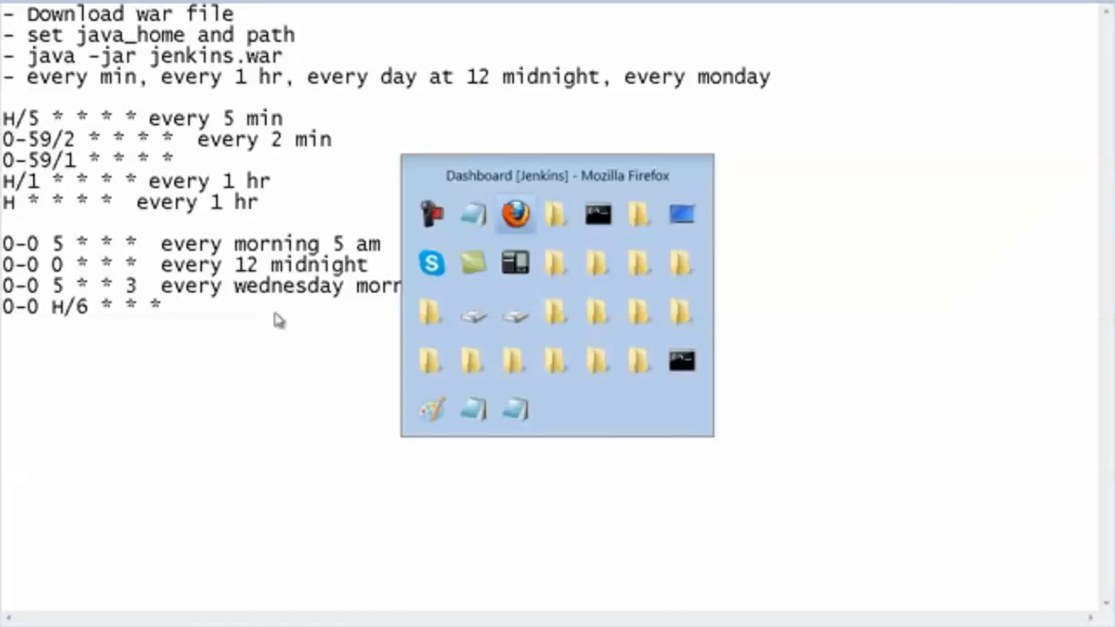
left_click(453, 173)
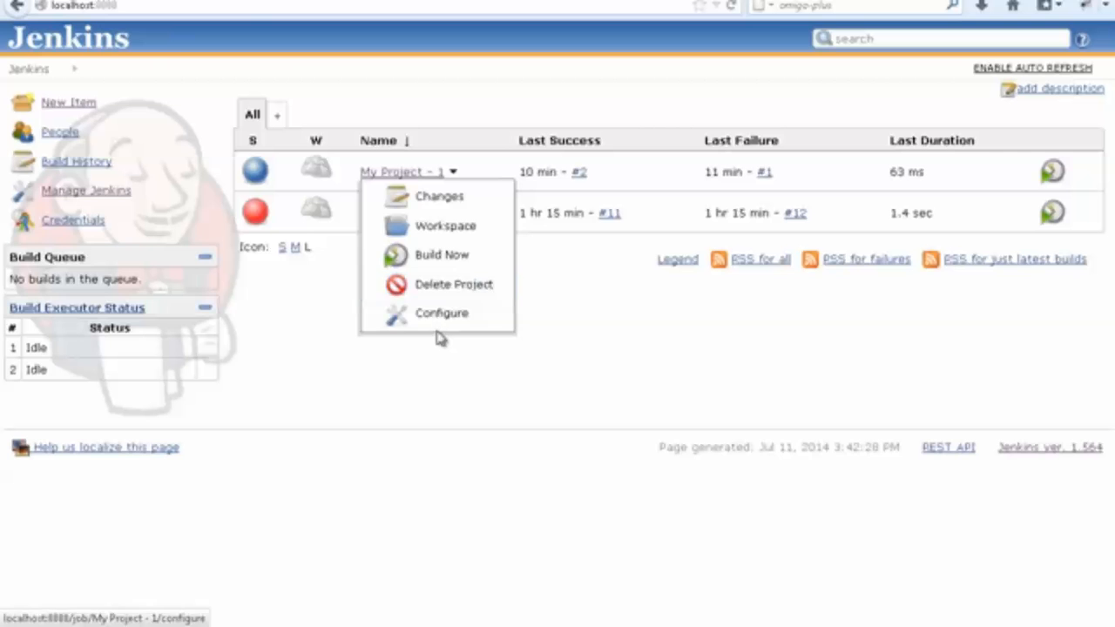
left_click(441, 315)
scroll(415, 457, "down", 6)
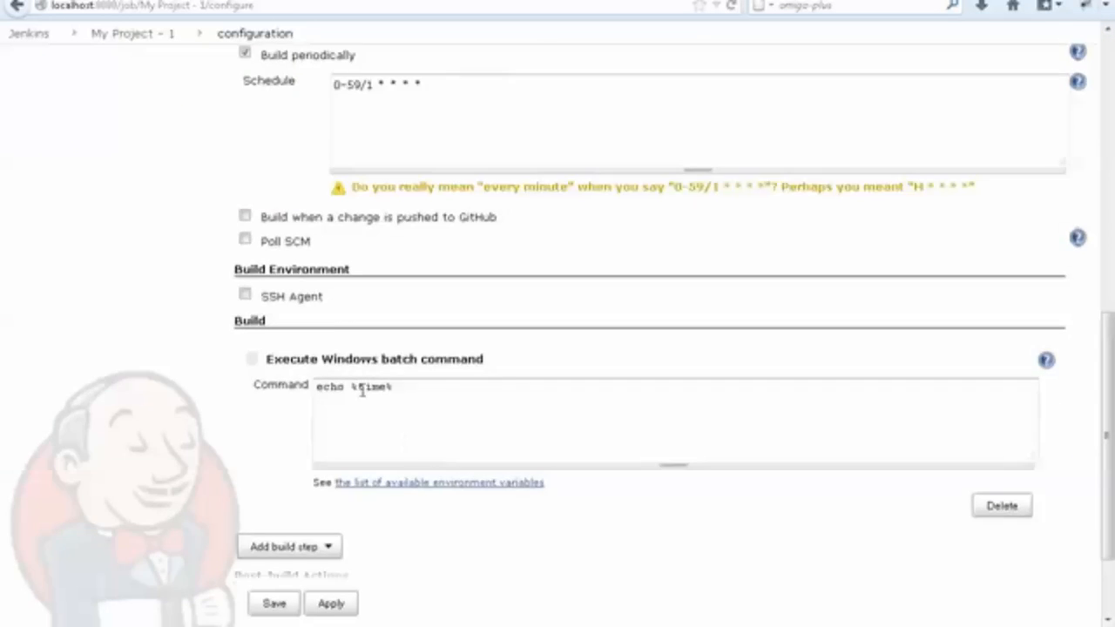
scroll(318, 336, "up", 2)
scroll(301, 358, "down", 3)
scroll(294, 370, "up", 7)
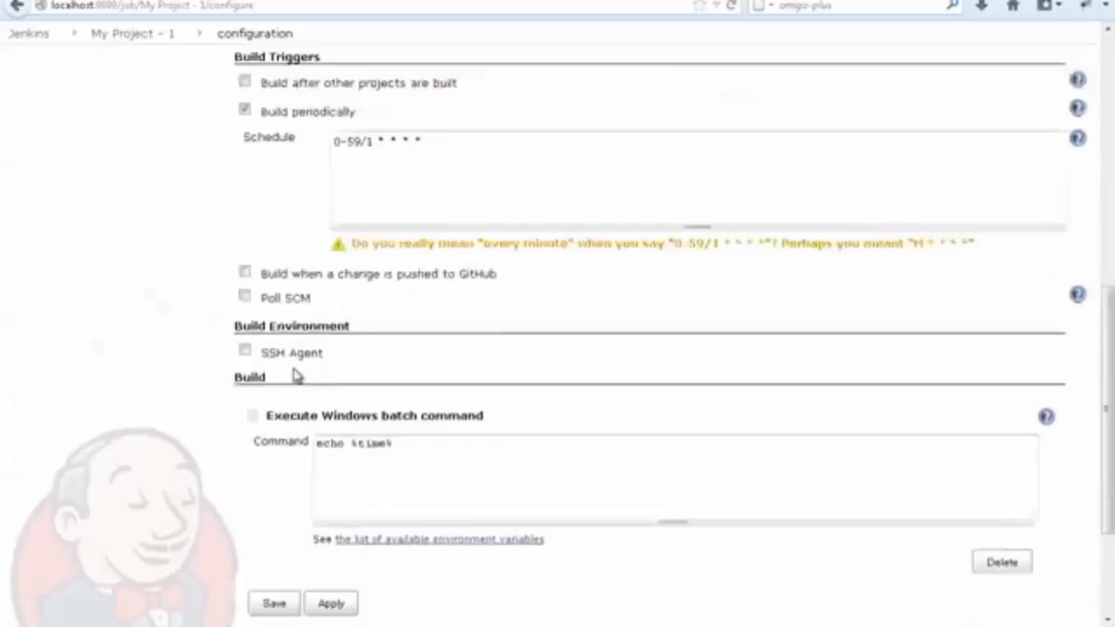
scroll(299, 428, "down", 3)
scroll(251, 446, "down", 5)
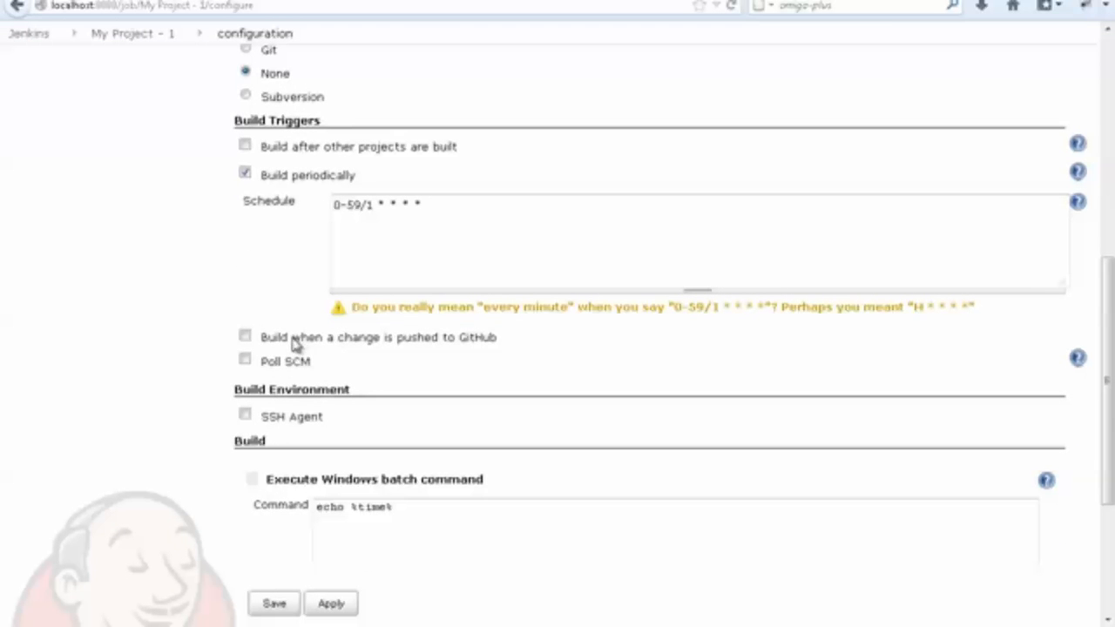
Examine the triggers Build when a change is pushed to GitHub and Poll SCM.
left_click_drag(290, 339, 500, 352)
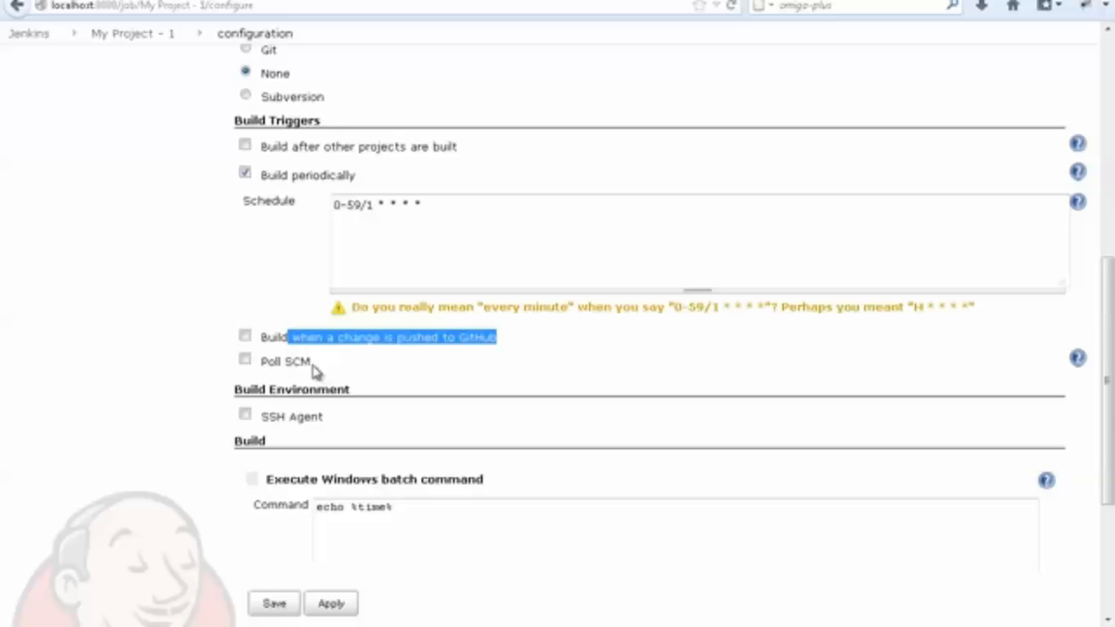
left_click_drag(312, 365, 268, 370)
left_click(344, 373)
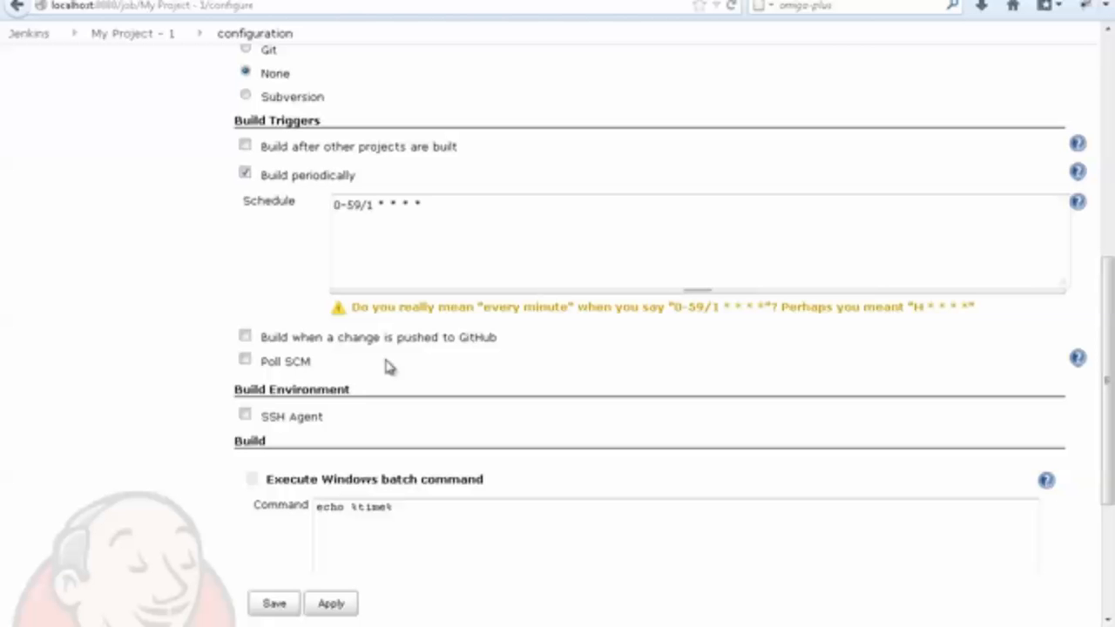
Return to the dashboard, open the My Project - 1 page and check when its last build ran.
scroll(83, 166, "up", 5)
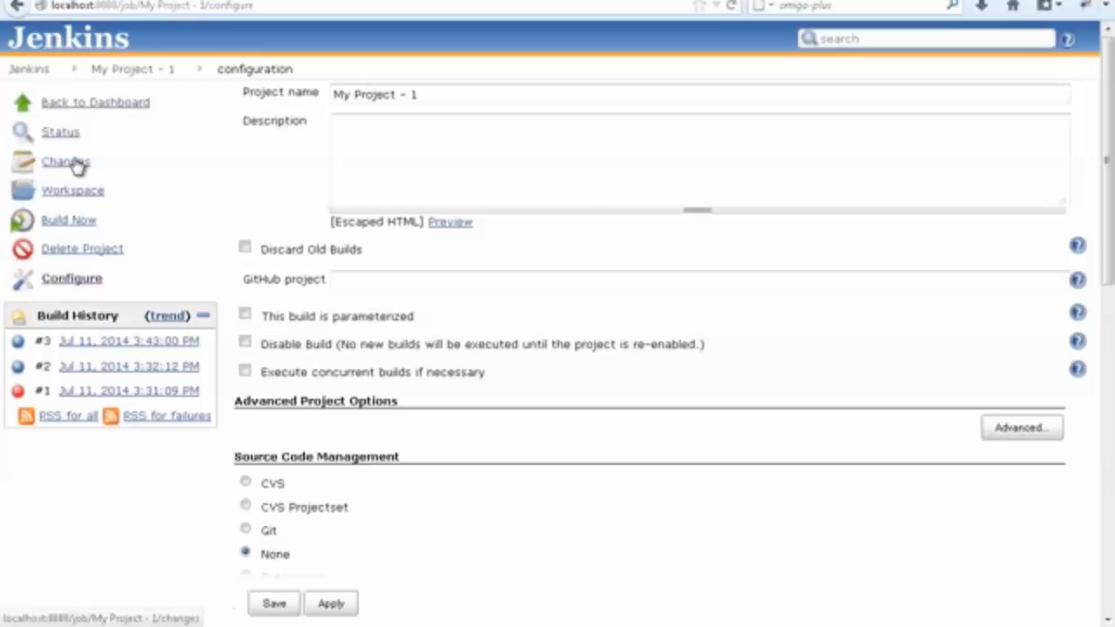
left_click(93, 106)
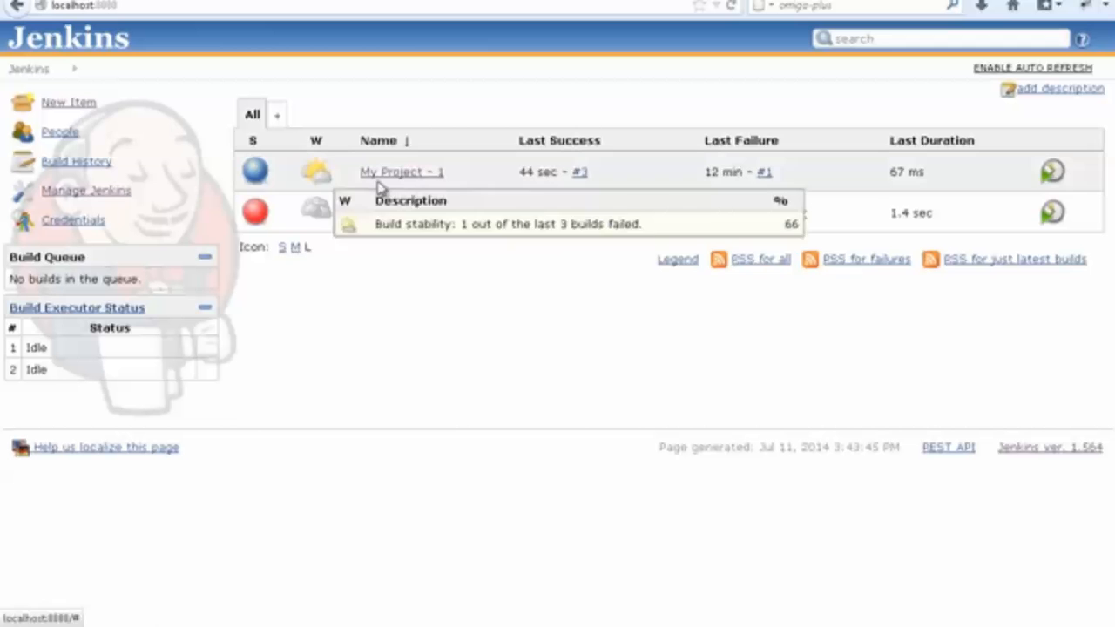
left_click(453, 172)
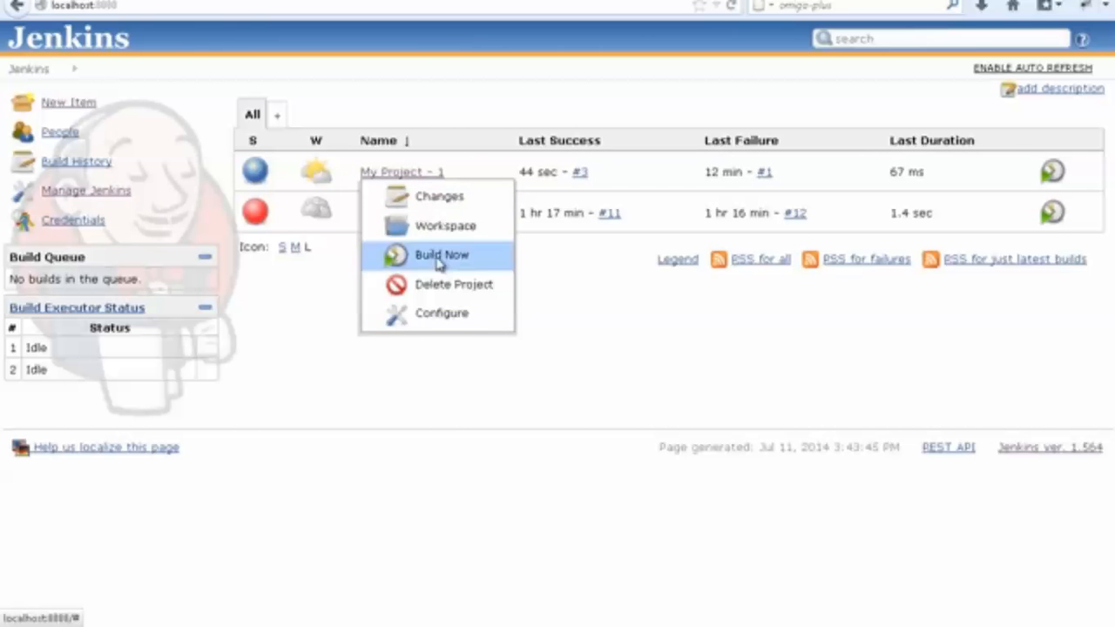
left_click(387, 173)
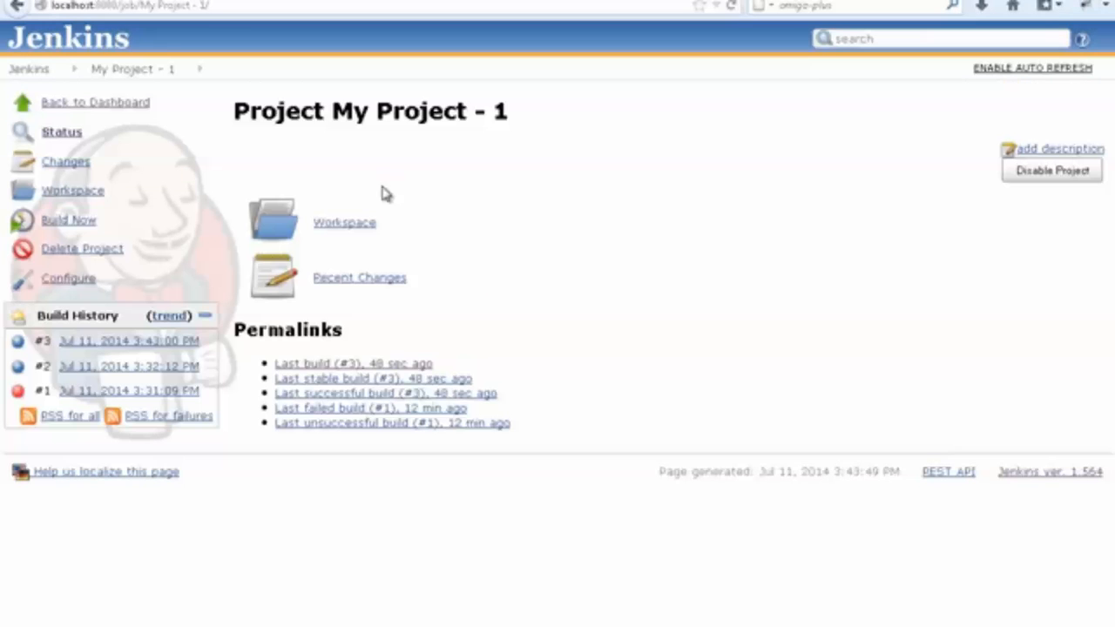
left_click_drag(470, 371, 368, 375)
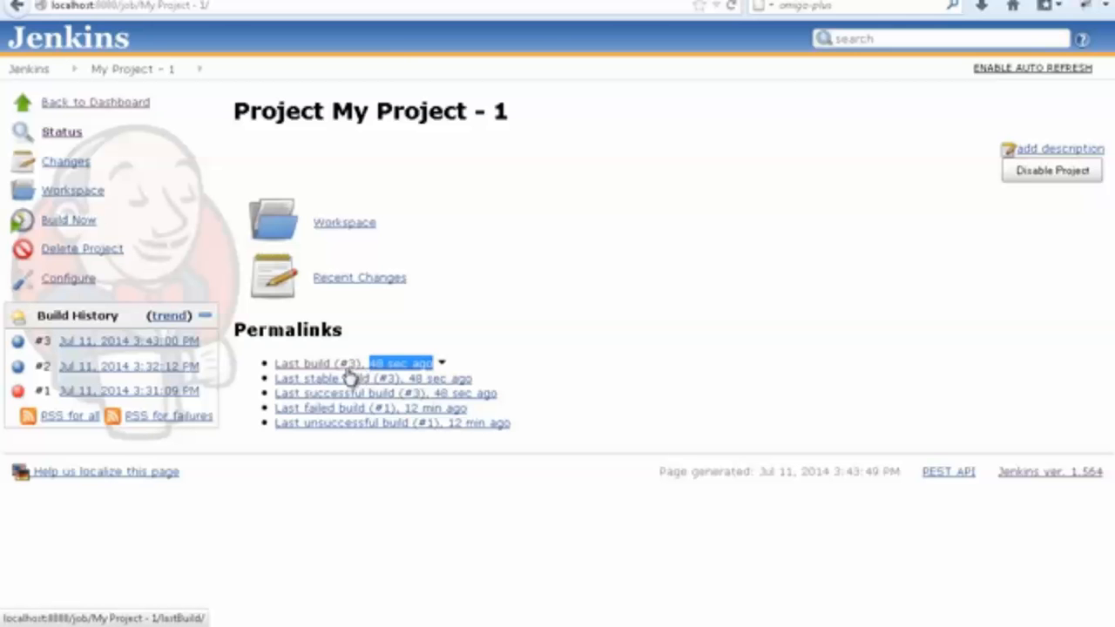
Check the echoed time in the console output of build #3 and return to the project's build history.
left_click(353, 368)
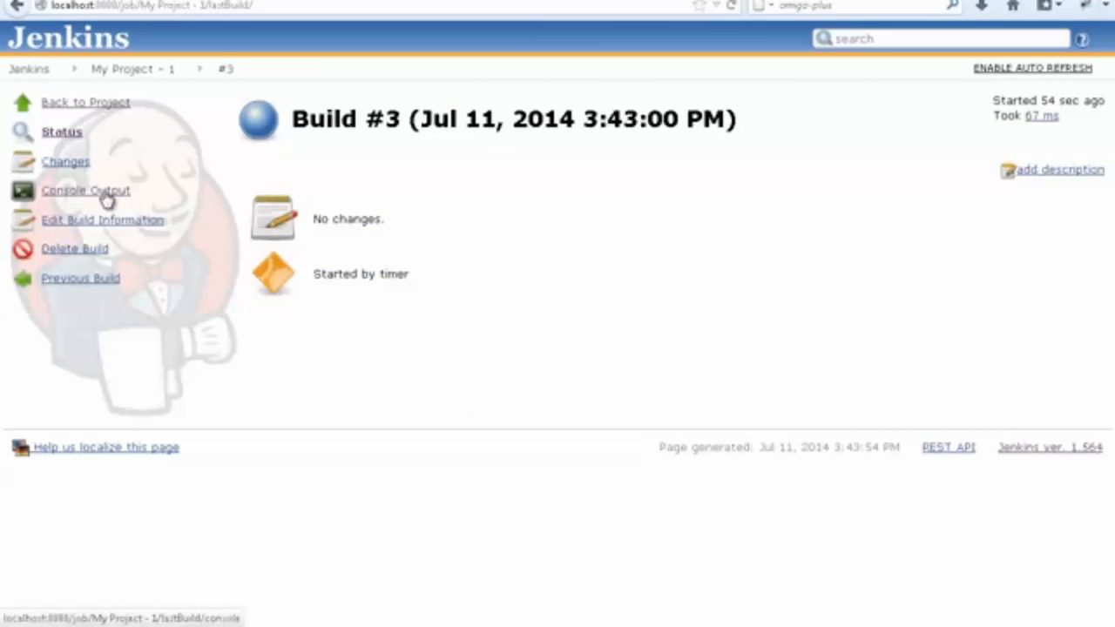
left_click(70, 191)
double_click(290, 233)
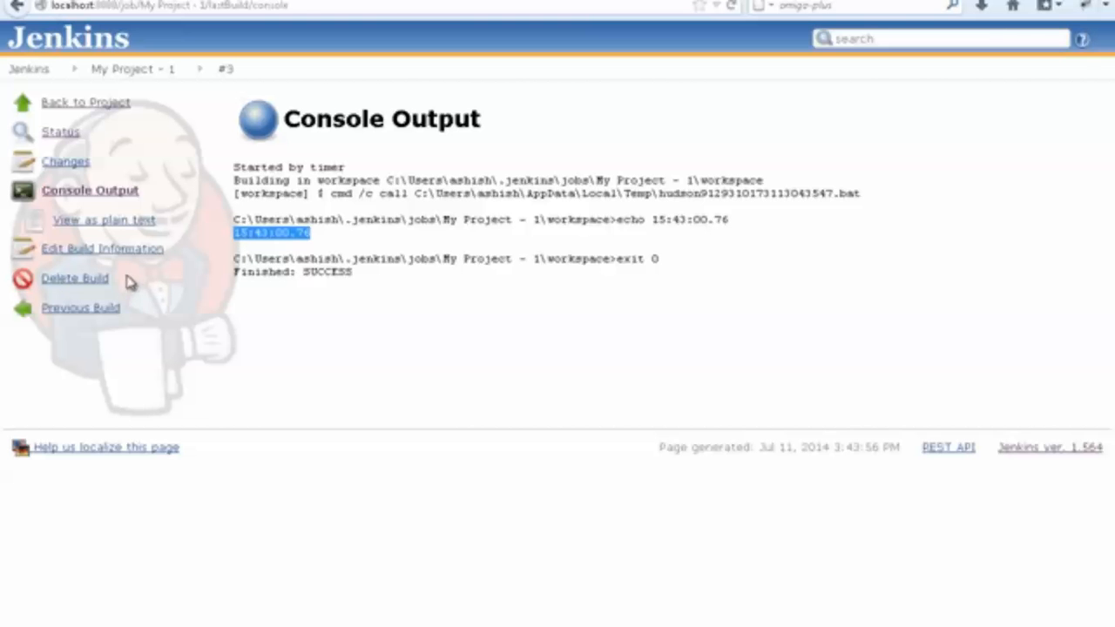
left_click(109, 116)
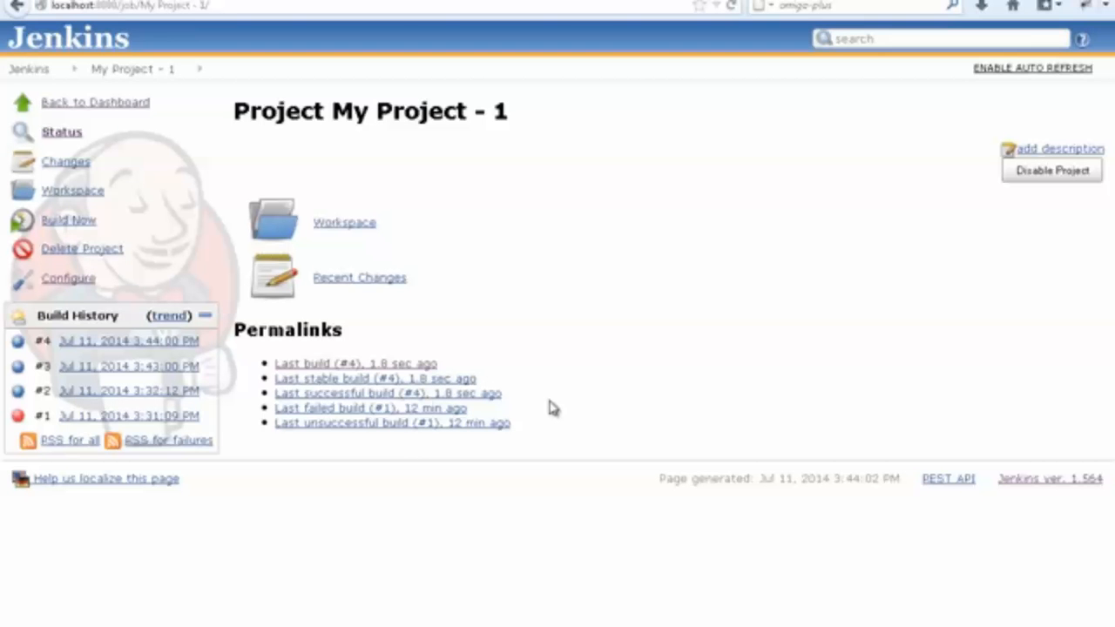
mouse_move(962, 513)
Open the configuration of My Project - 1 from the dashboard and set its Windows batch command to xyz.
left_click(146, 102)
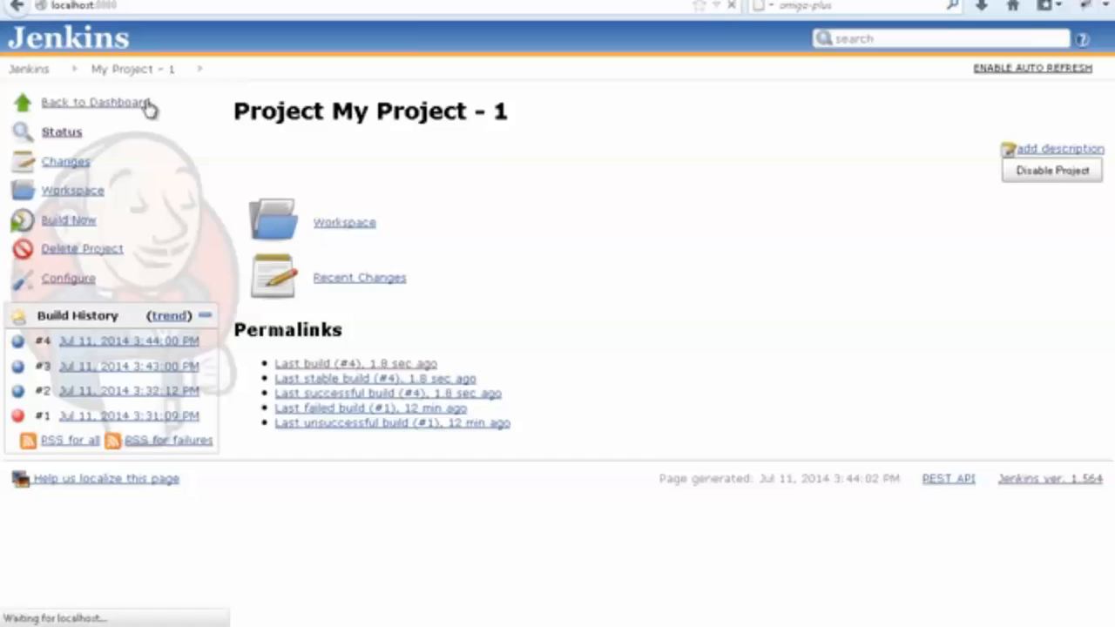
left_click(453, 173)
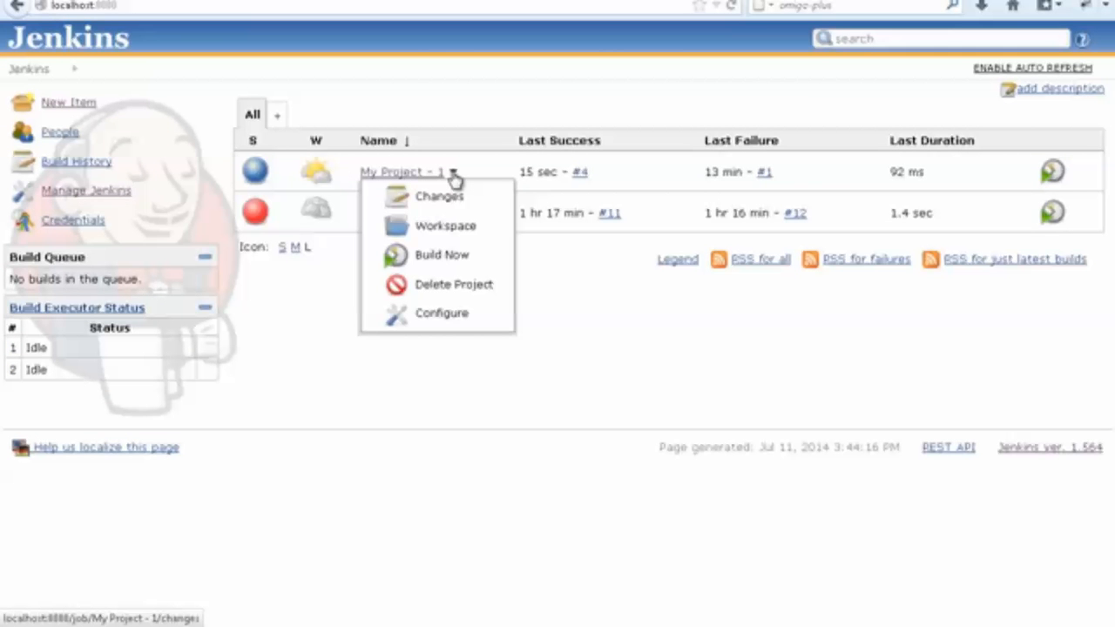
left_click(429, 319)
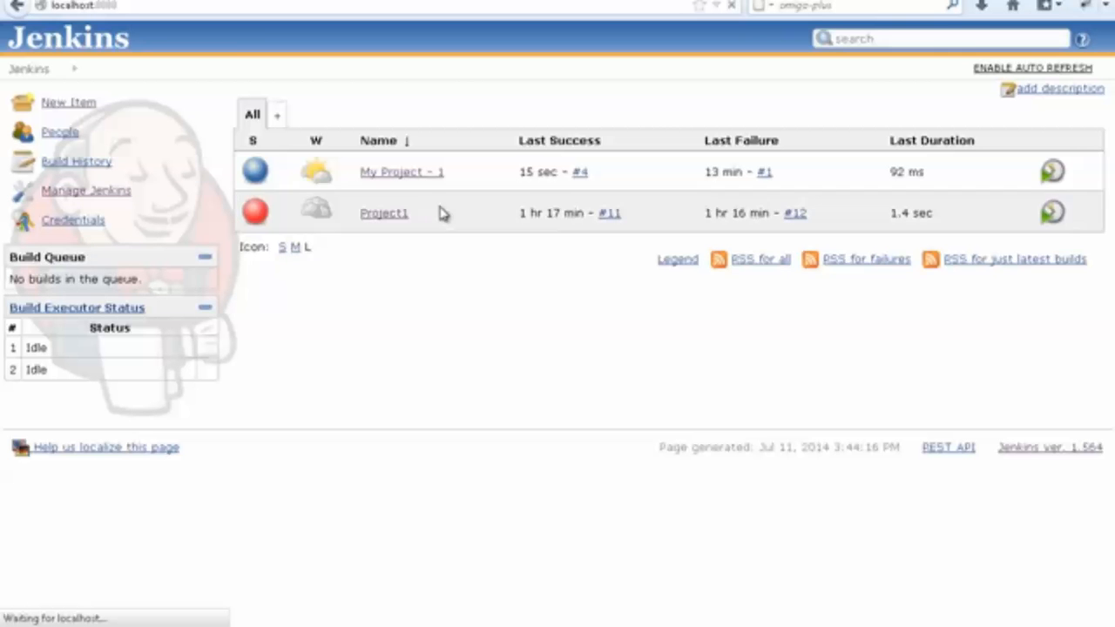
scroll(410, 334, "down", 5)
scroll(410, 334, "down", 4)
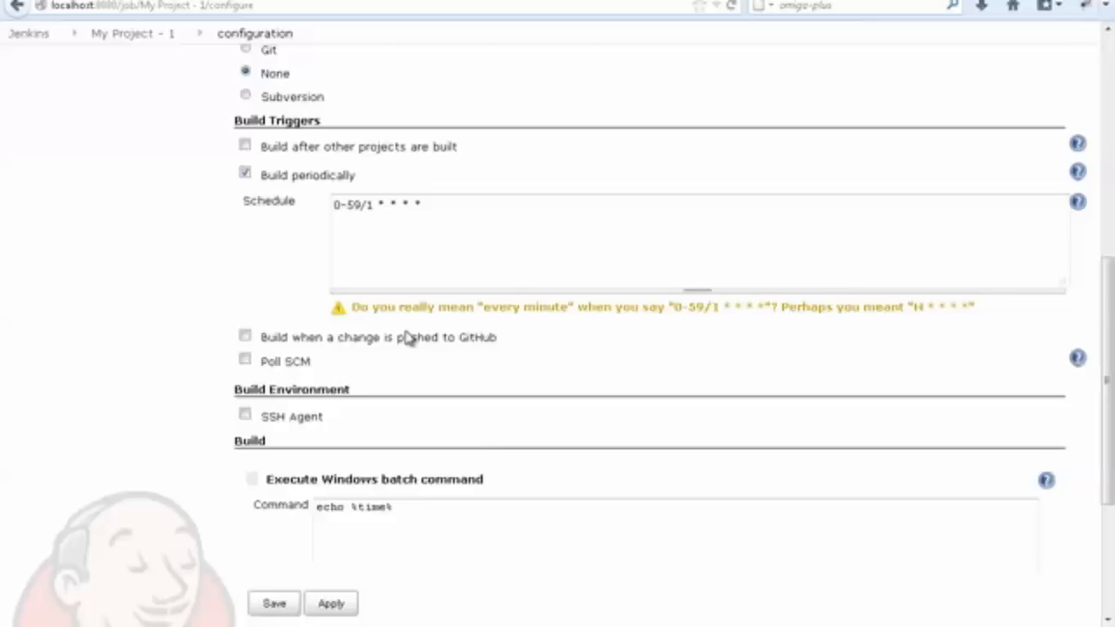
left_click_drag(394, 274, 275, 272)
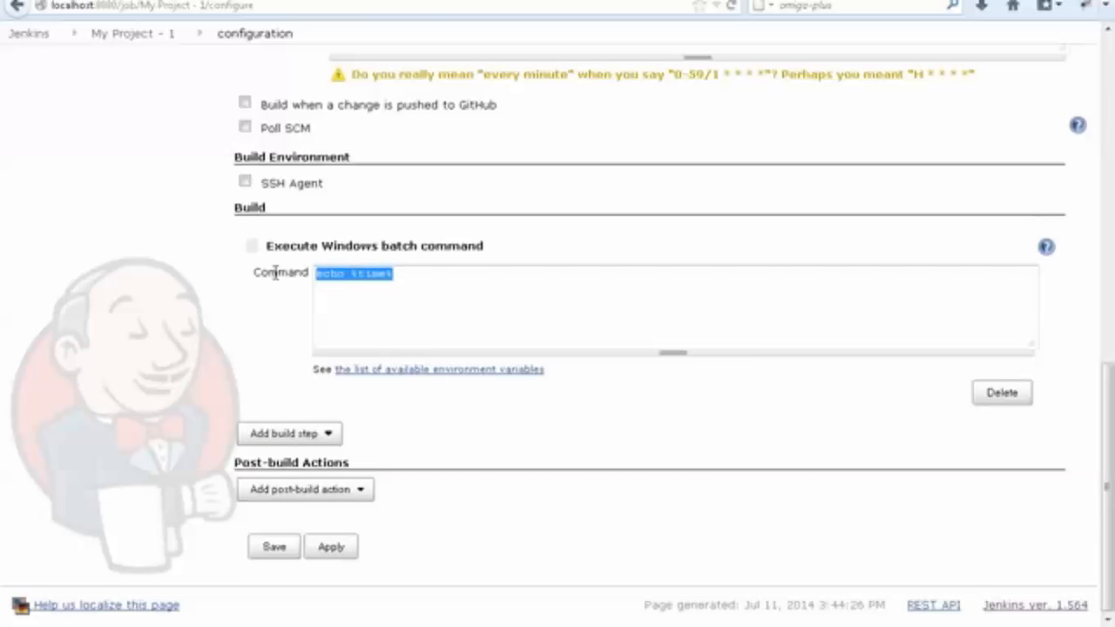
type("xyz")
Copy xyz from the batch command, run it in the Command Prompt and return to the Jenkins configuration.
left_click_drag(351, 291, 292, 270)
left_click(409, 608)
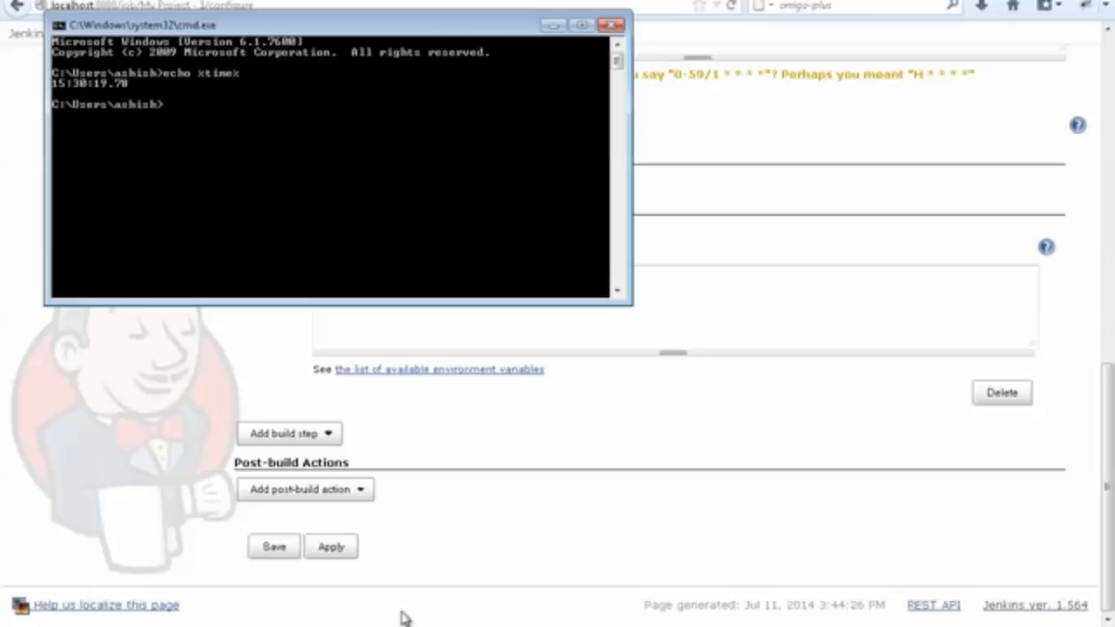
key("Return")
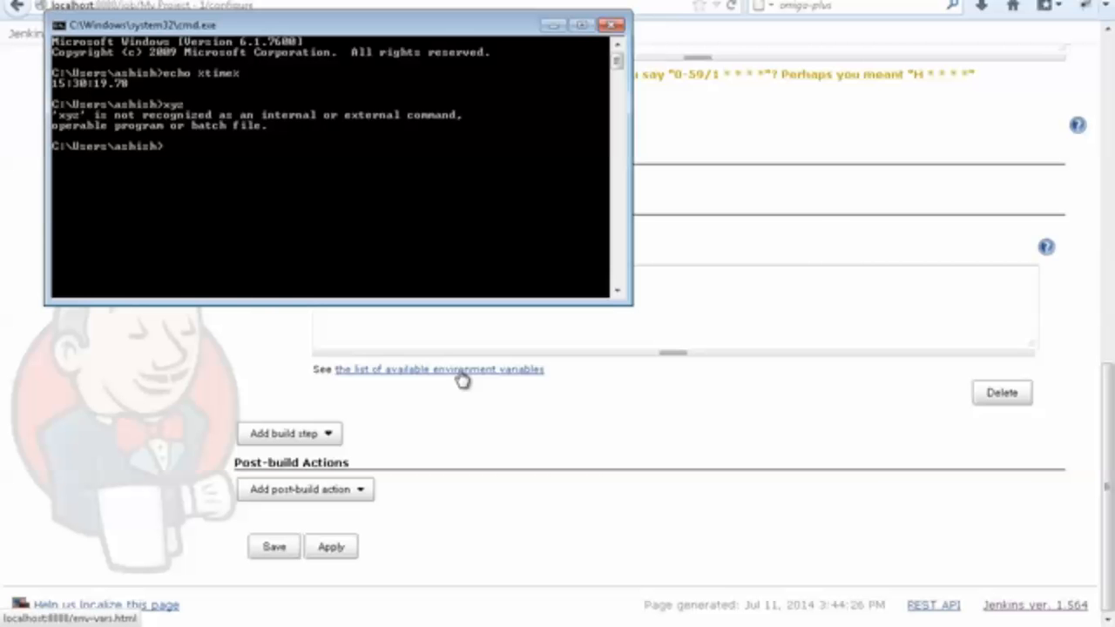
left_click(4, 386)
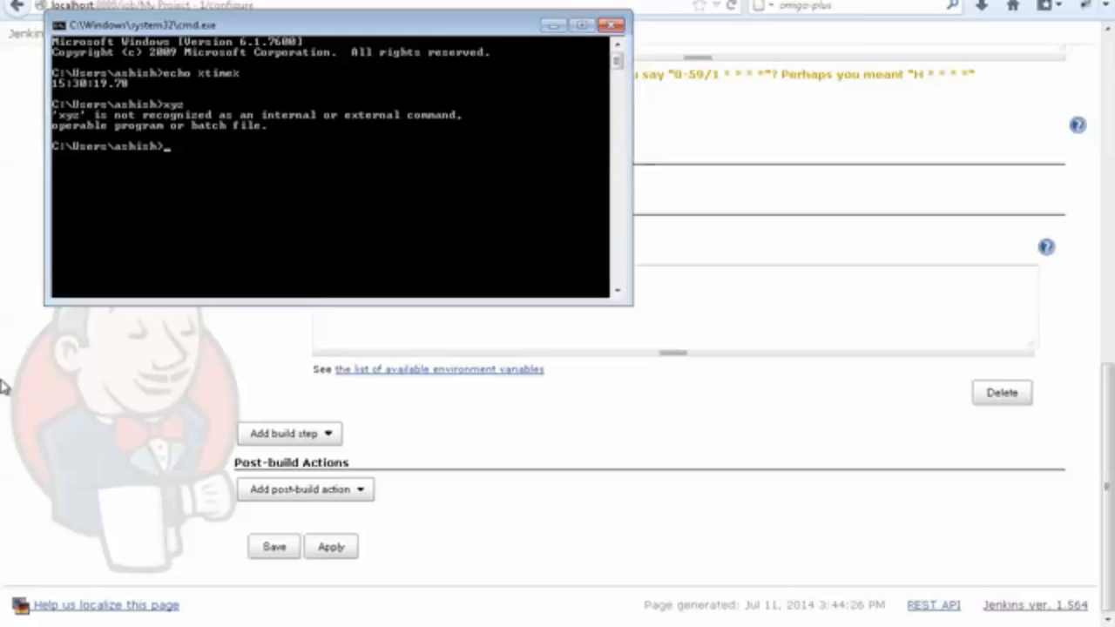
double_click(353, 274)
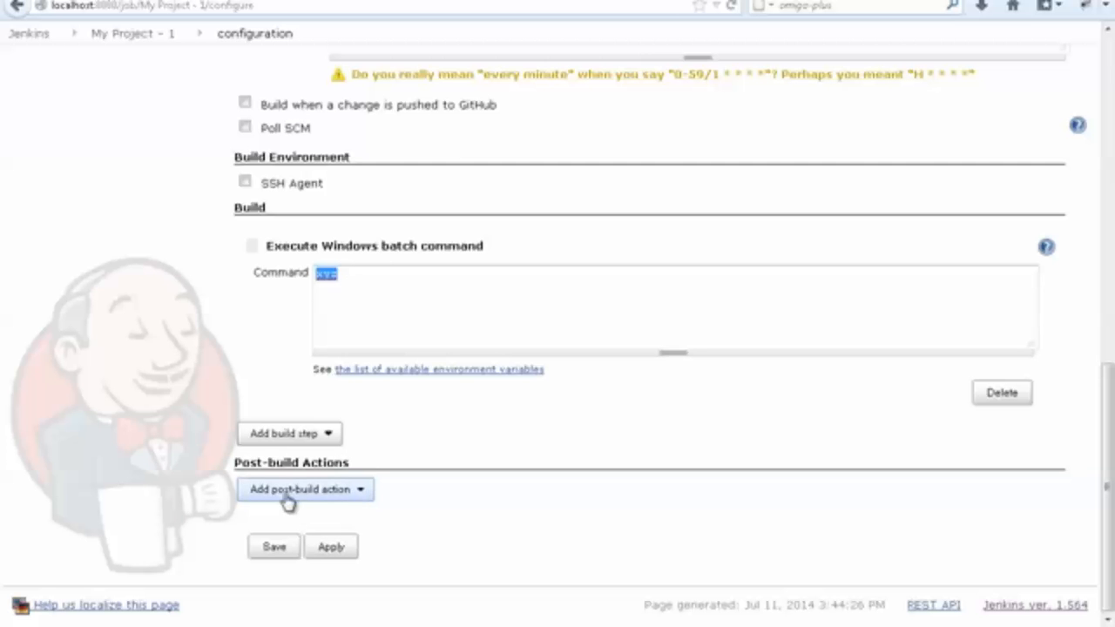
Add an E-mail Notification post-build action and enter the recipient's e-mail address.
left_click(362, 500)
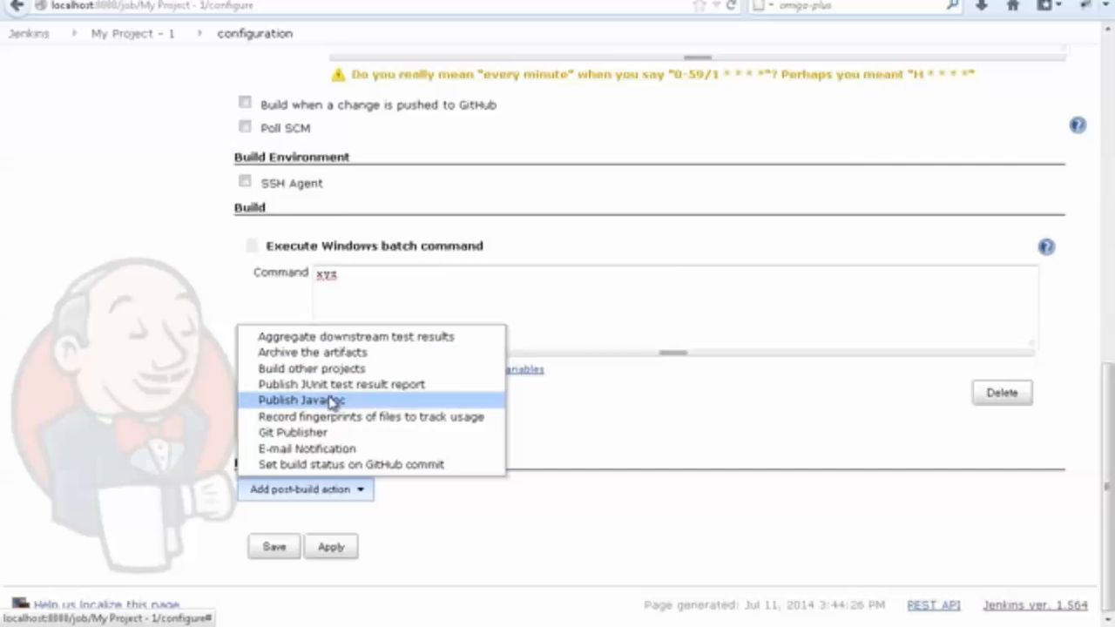
left_click(348, 450)
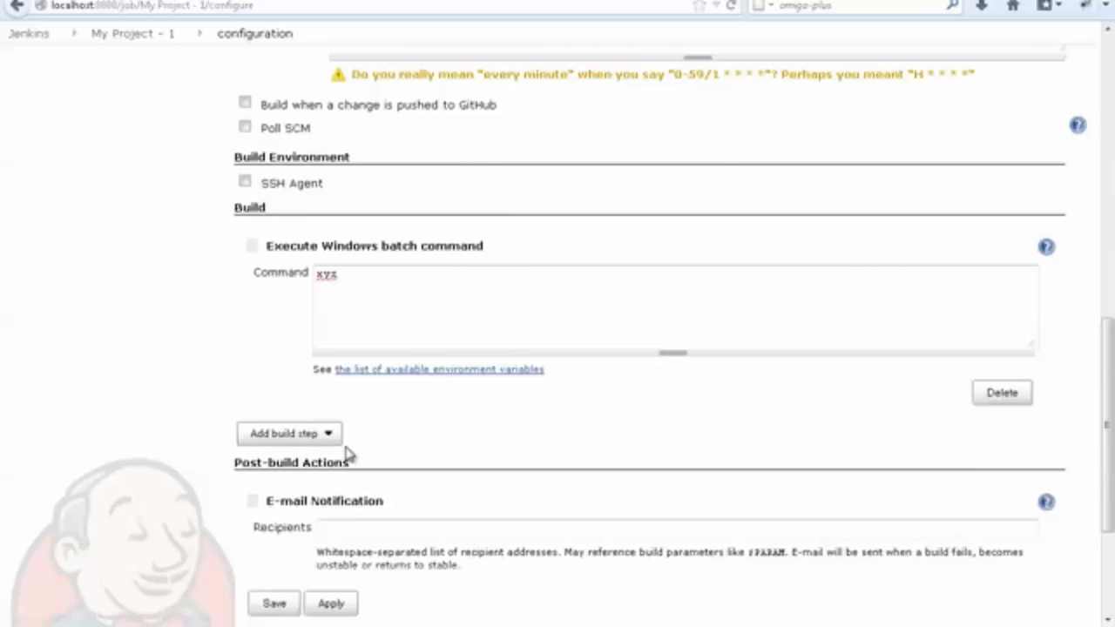
left_click(354, 529)
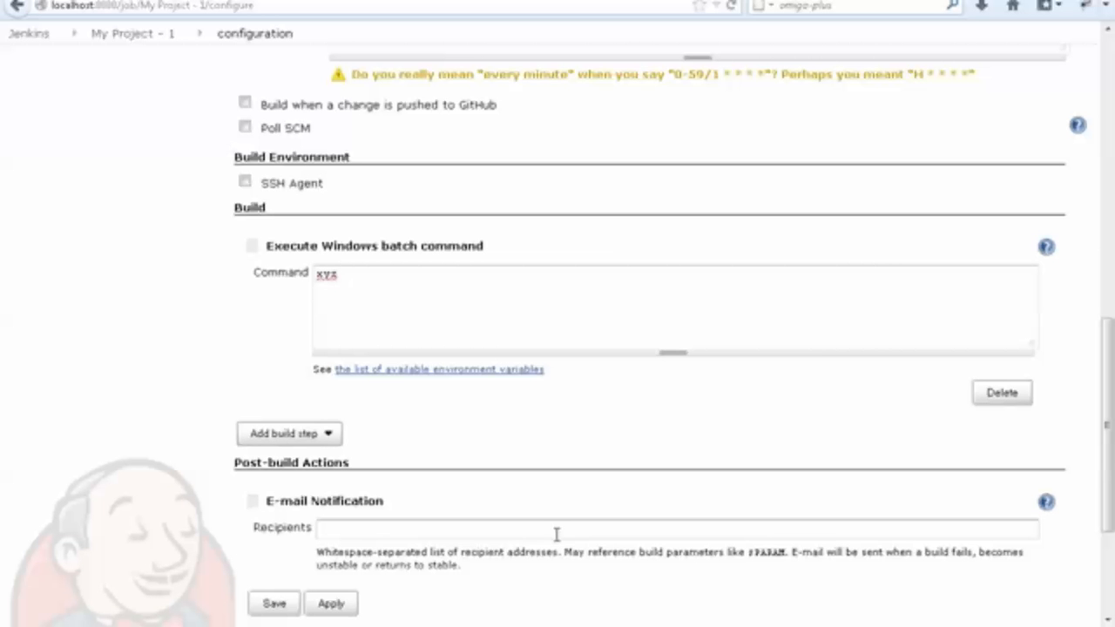
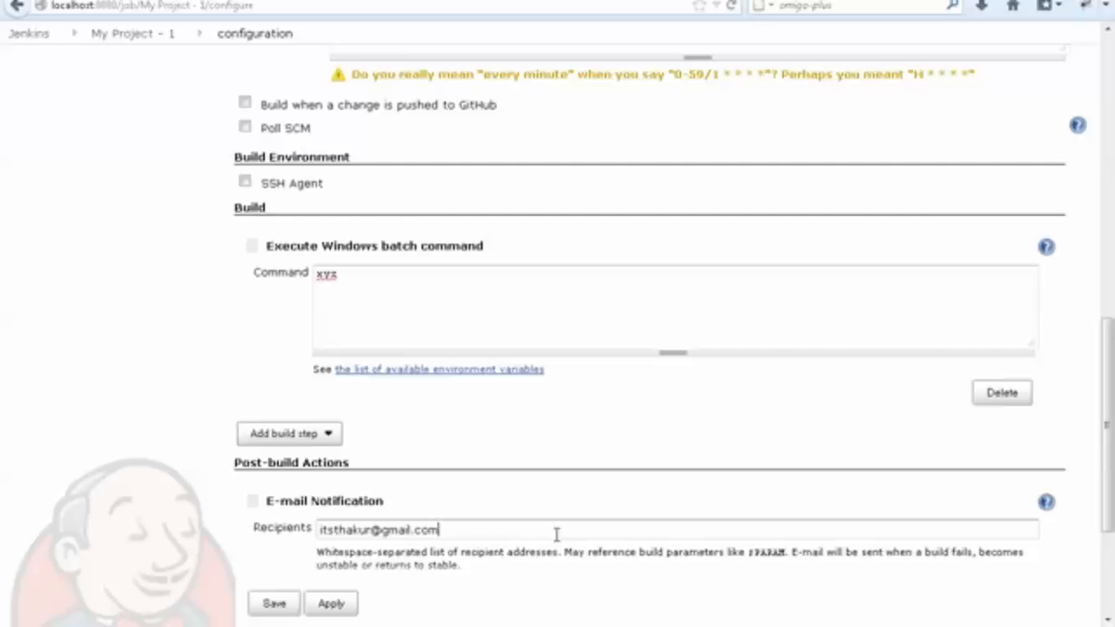
key("ctrl+a")
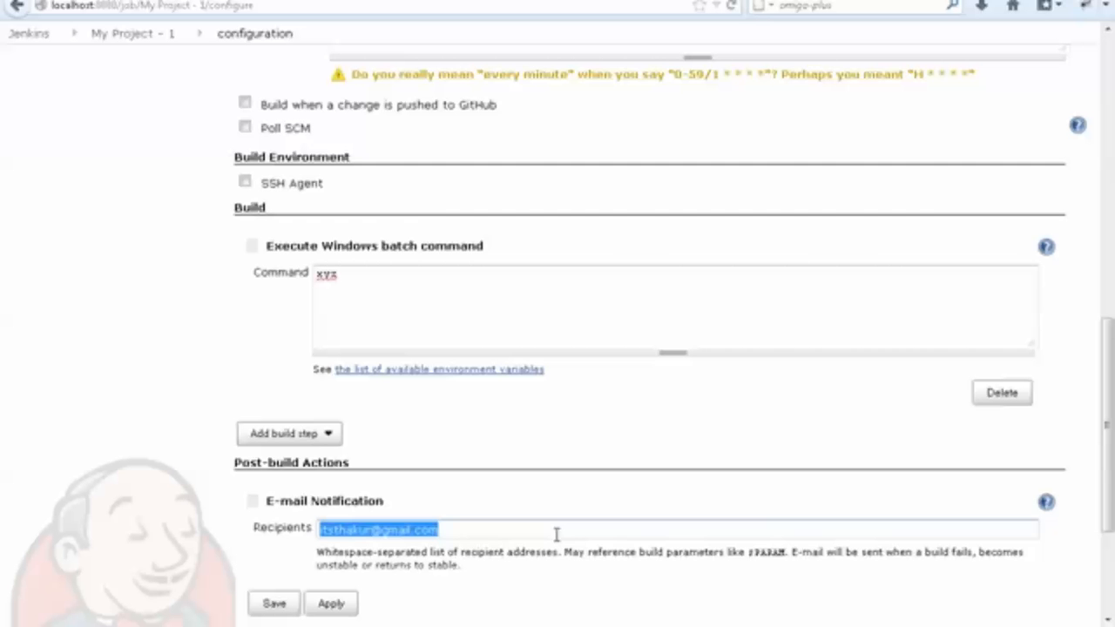
Save the configuration of My Project - 1 with its E-mail Notification post-build action.
left_click(476, 532)
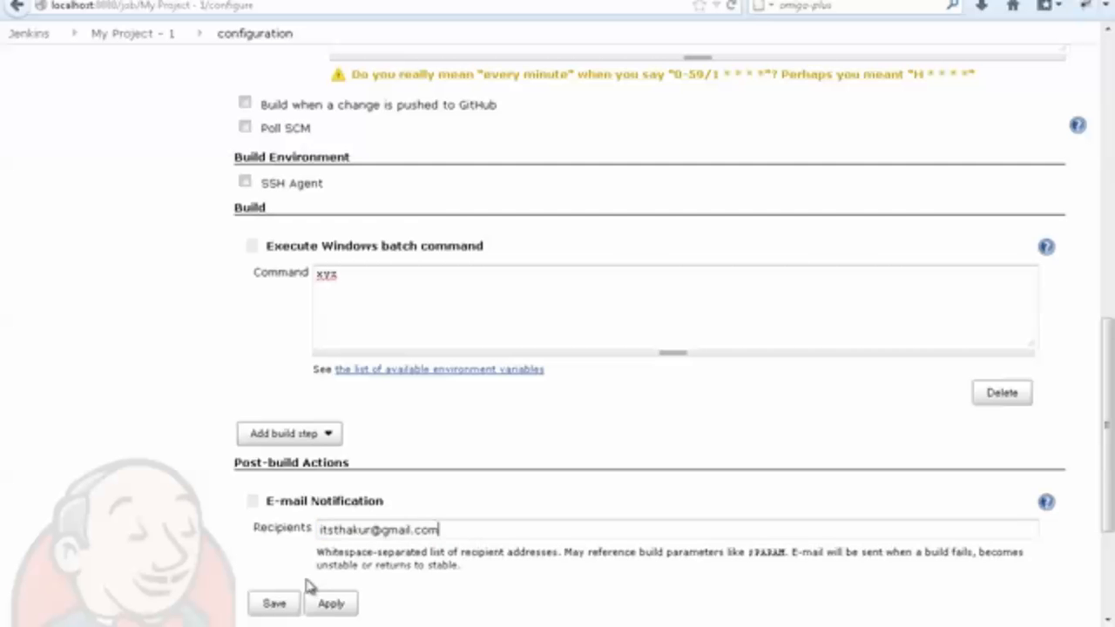
scroll(319, 554, "down", 1)
scroll(319, 554, "down", 4)
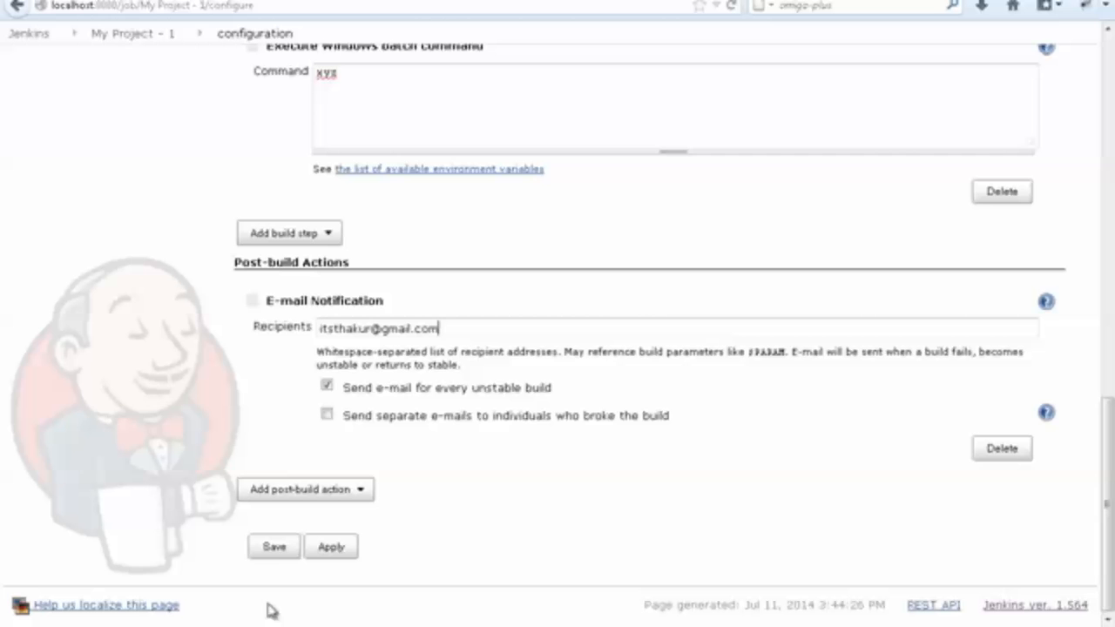
left_click(277, 555)
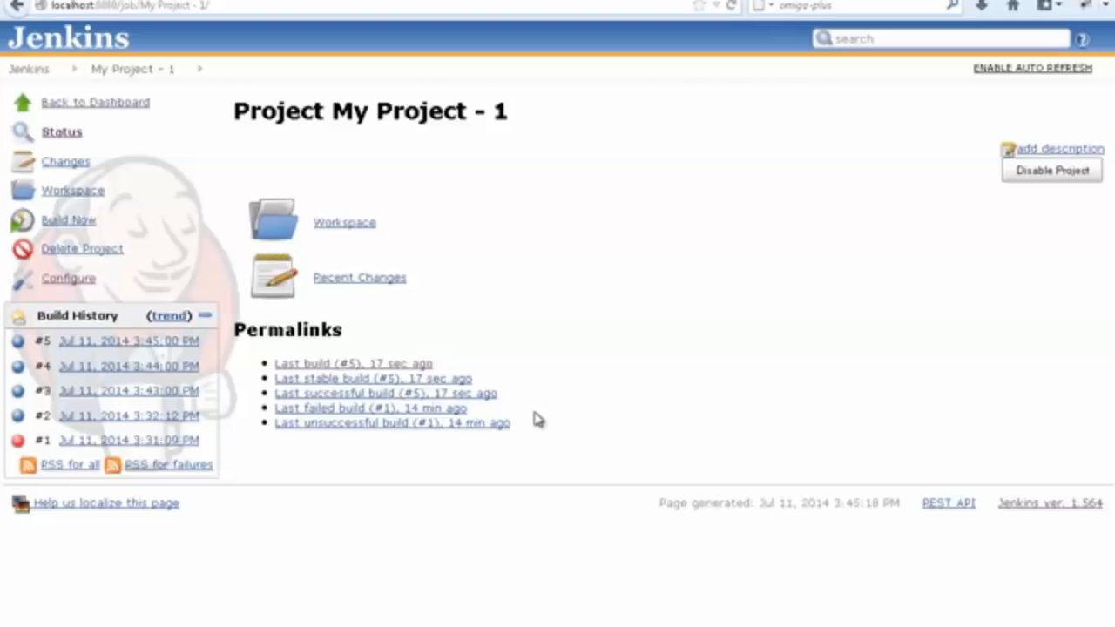
Open the Jenkins system configuration from the dashboard and expand the advanced settings of its E-mail Notification section.
left_click(70, 107)
left_click(81, 195)
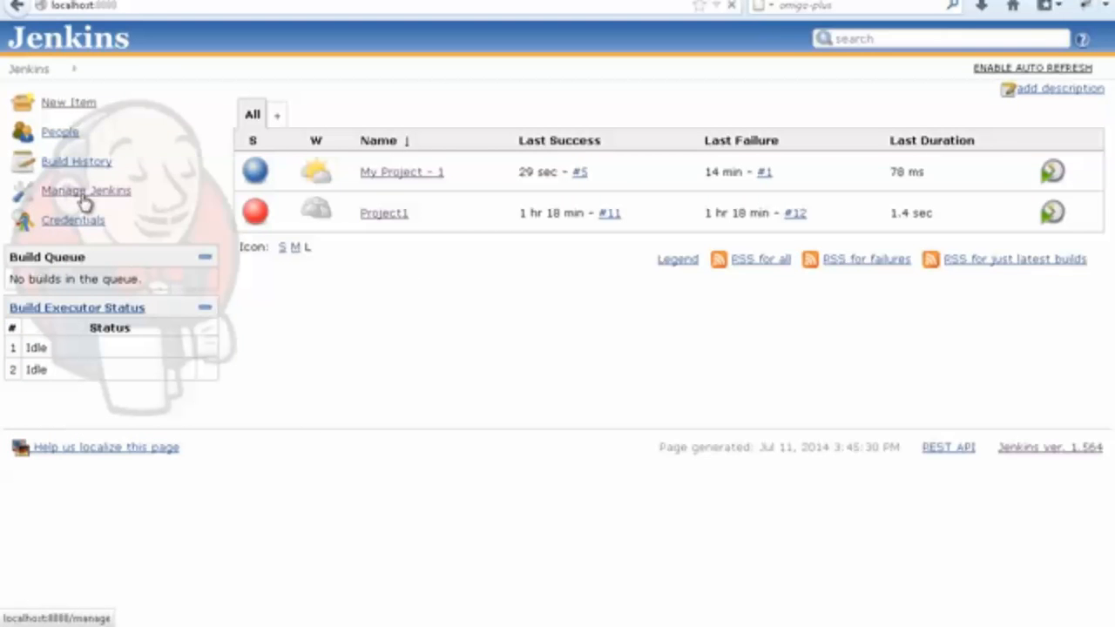
left_click(367, 229)
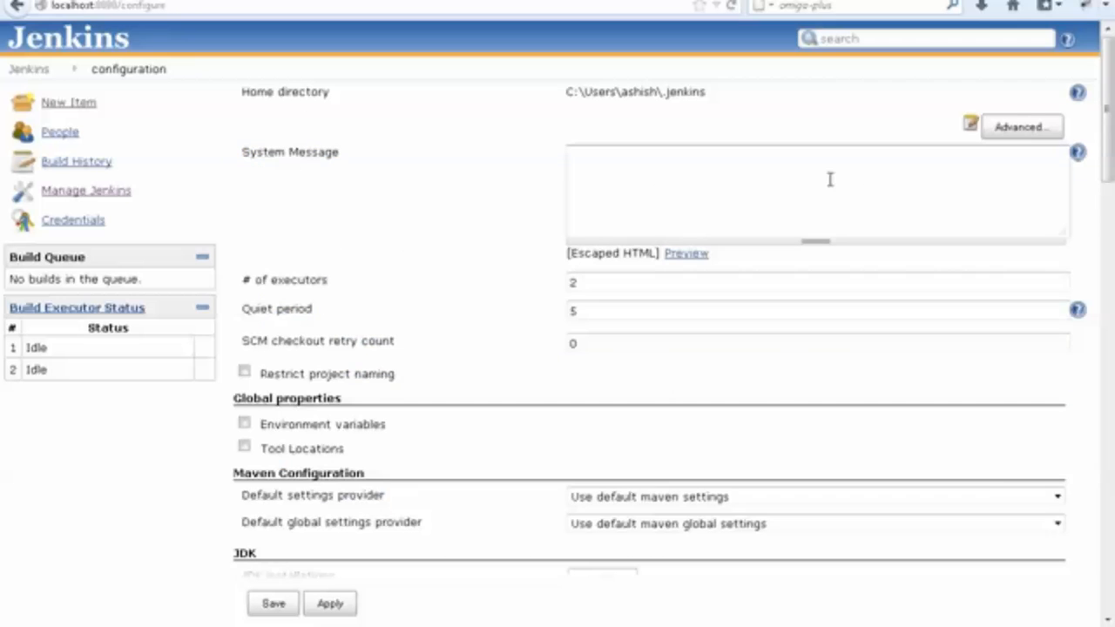
scroll(784, 209, "down", 15)
scroll(736, 230, "down", 5)
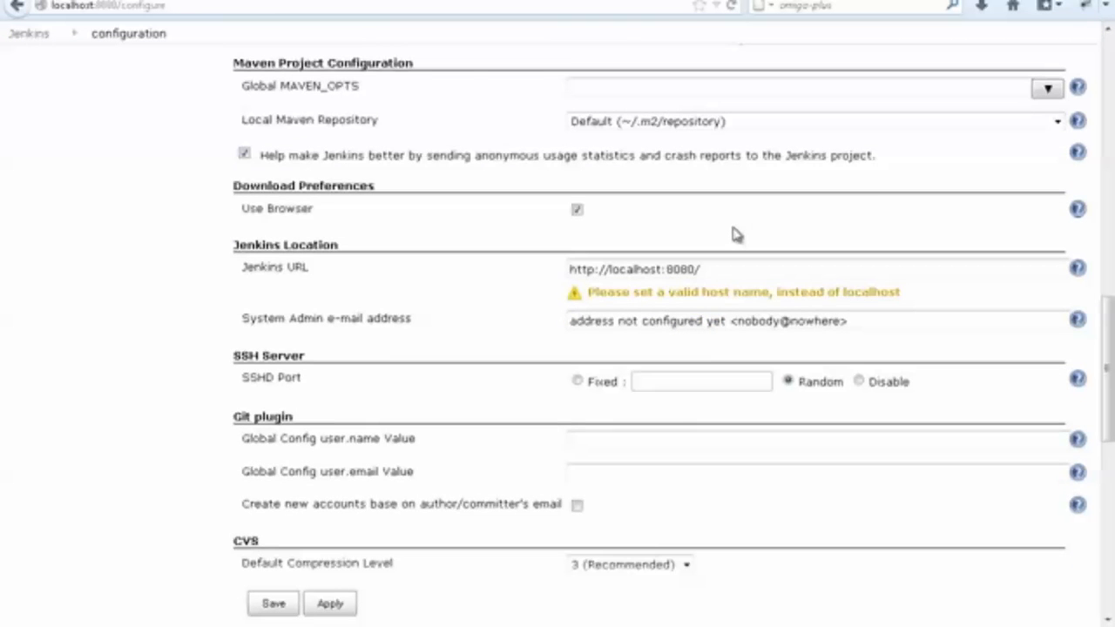
scroll(735, 232, "down", 5)
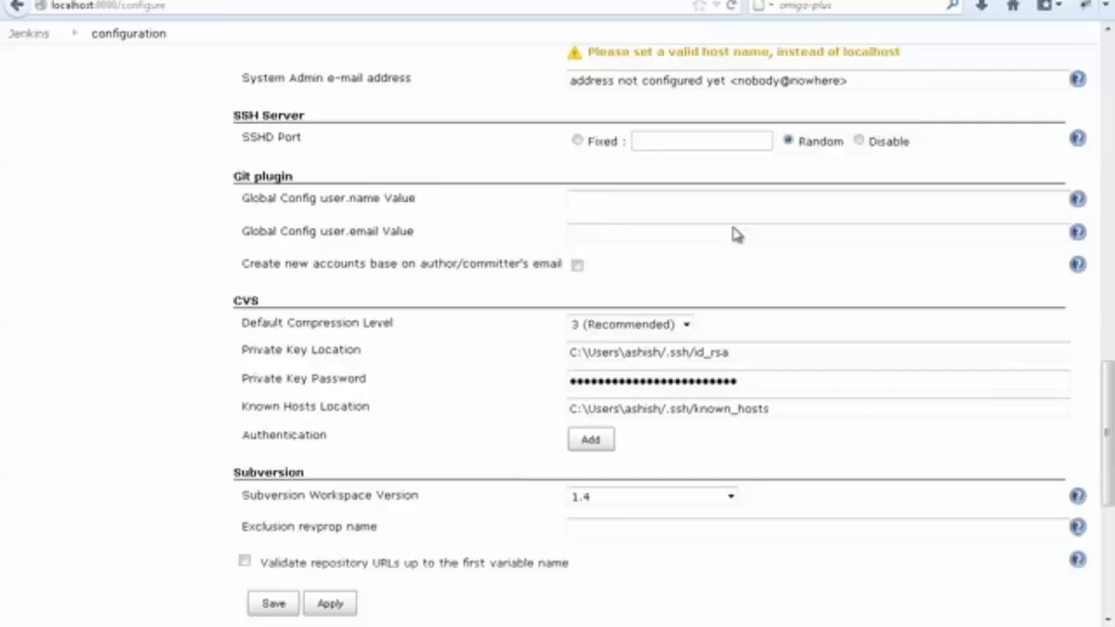
scroll(733, 234, "down", 8)
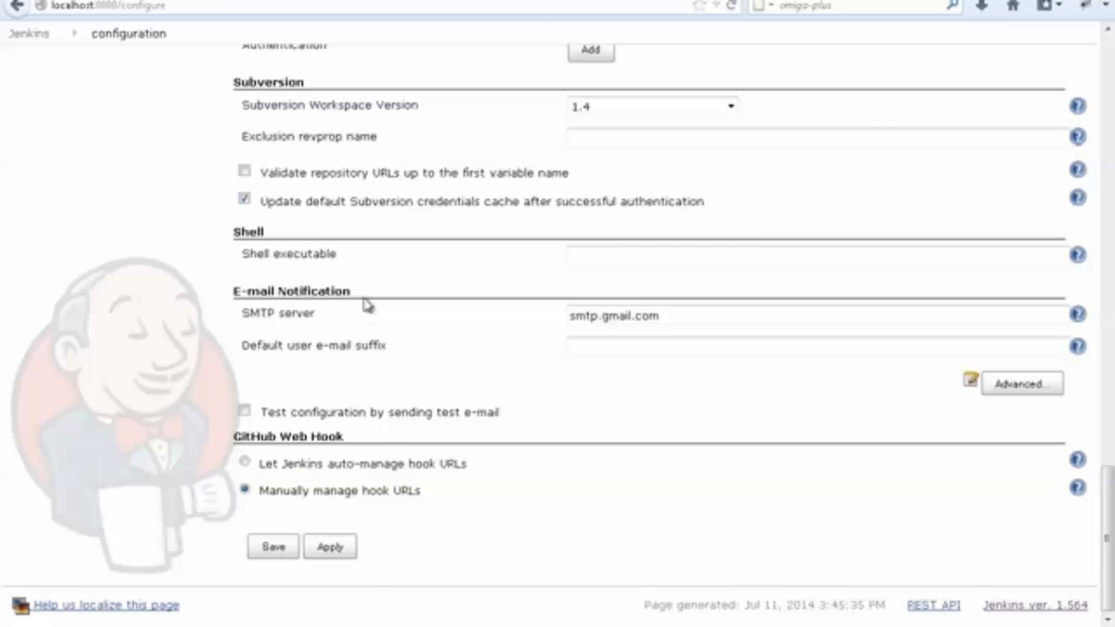
double_click(290, 315)
triple_click(290, 319)
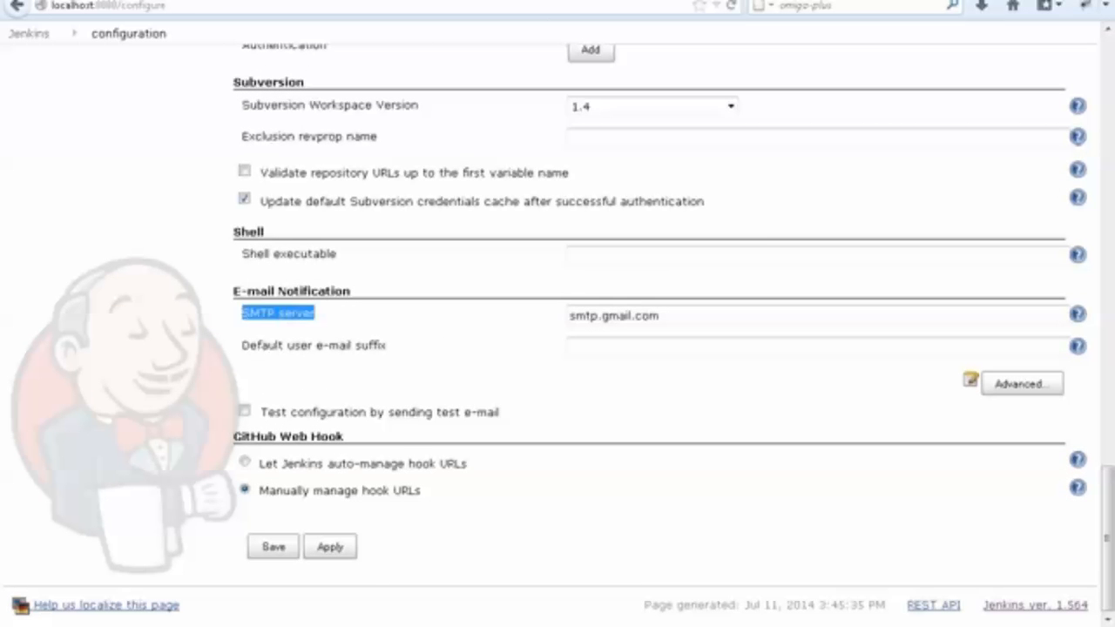
left_click(1022, 386)
left_click(311, 317)
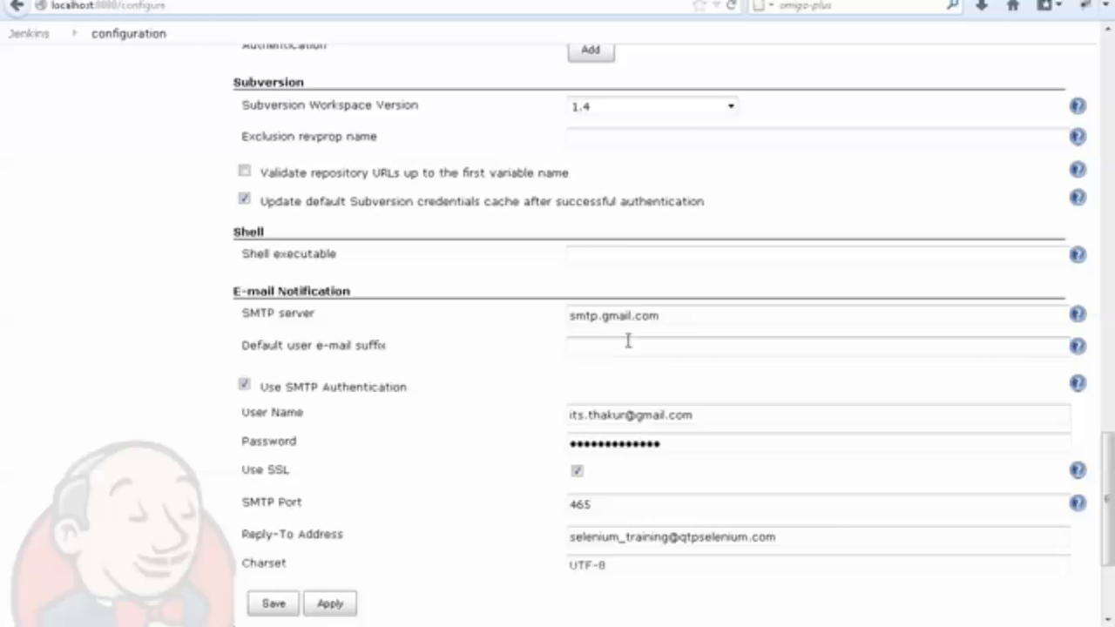
Review the SMTP server, user name, password, SSL, port and Reply-To Address settings for e-mail notification.
left_click_drag(685, 316, 557, 312)
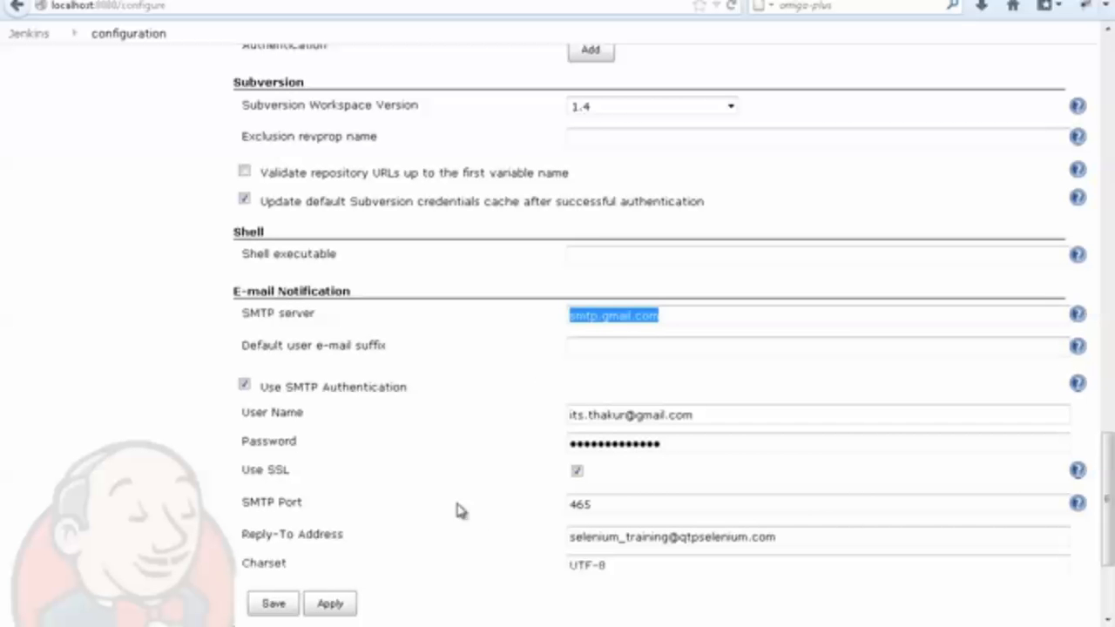
left_click_drag(694, 416, 516, 422)
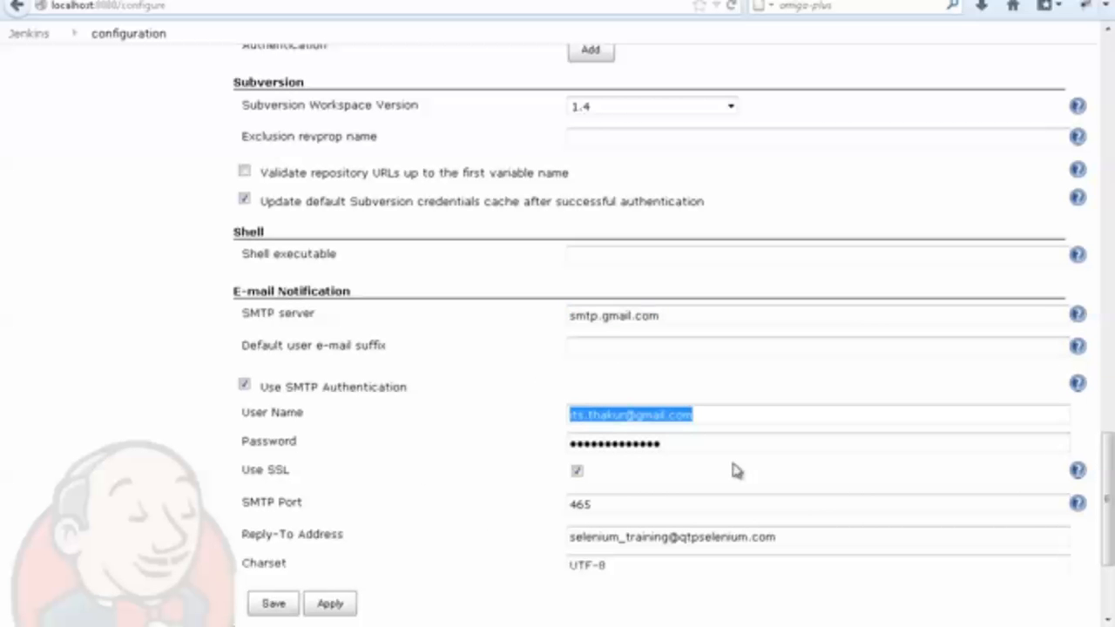
left_click(682, 448)
left_click_drag(682, 448, 642, 441)
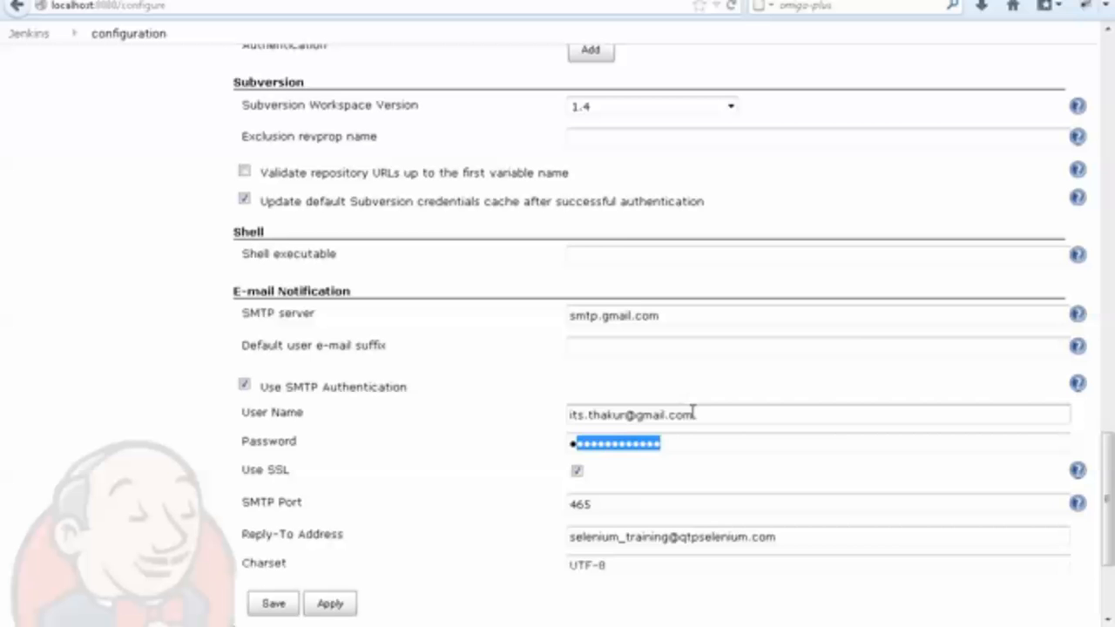
left_click_drag(694, 416, 538, 456)
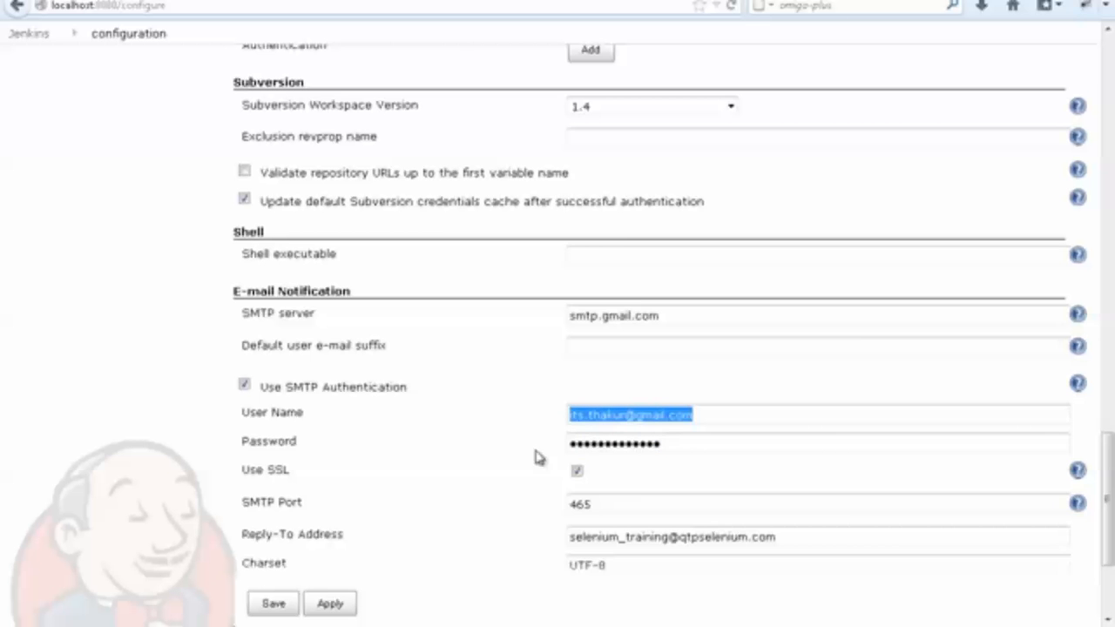
left_click(599, 504)
left_click_drag(599, 504, 535, 497)
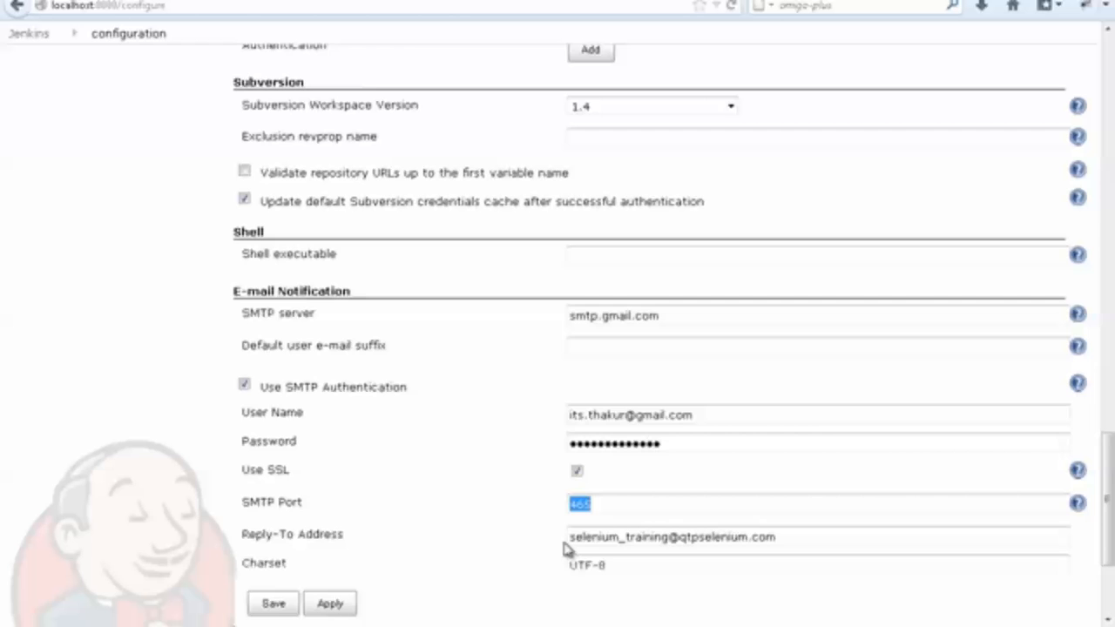
scroll(565, 547, "down", 3)
left_click_drag(364, 427, 241, 415)
left_click_drag(791, 418, 548, 423)
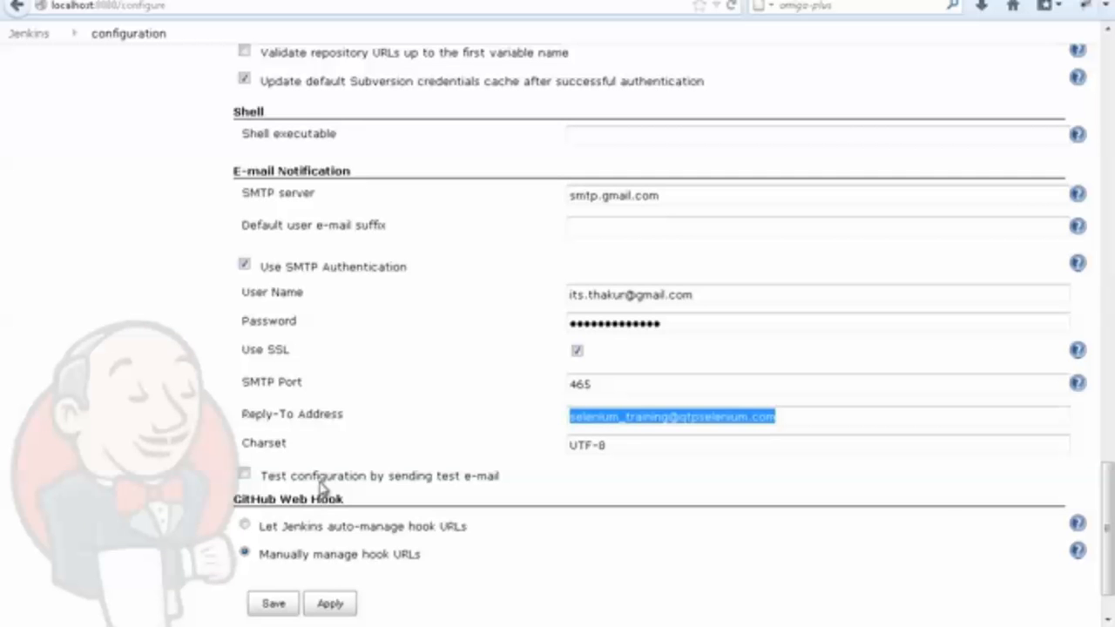
Enable testing the configuration by sending a test e-mail and run the test with no recipient.
left_click(245, 475)
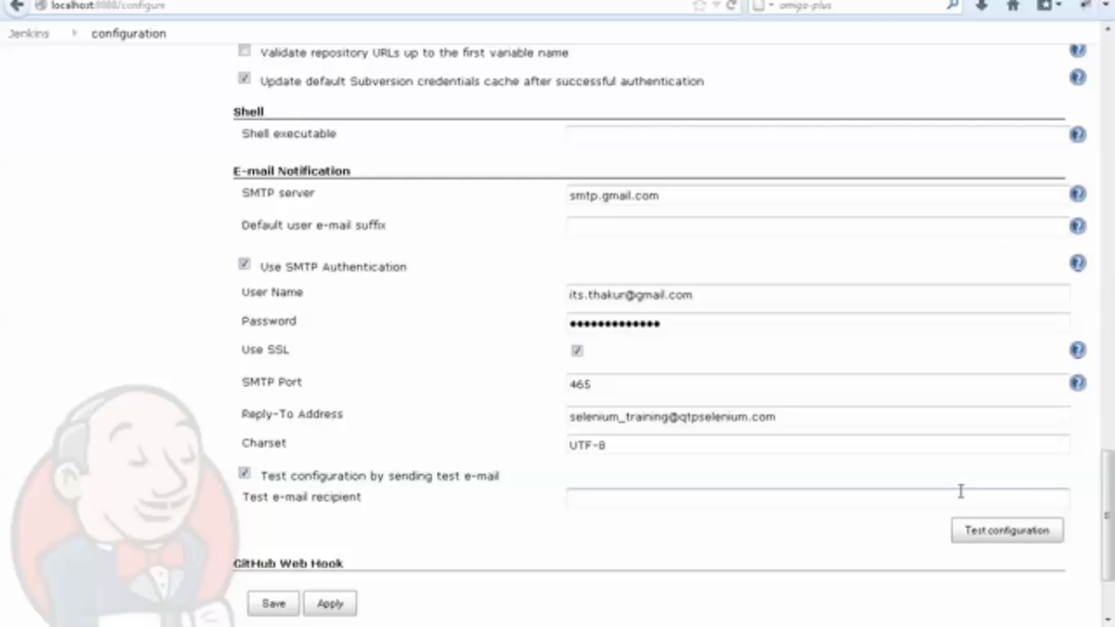
left_click(998, 533)
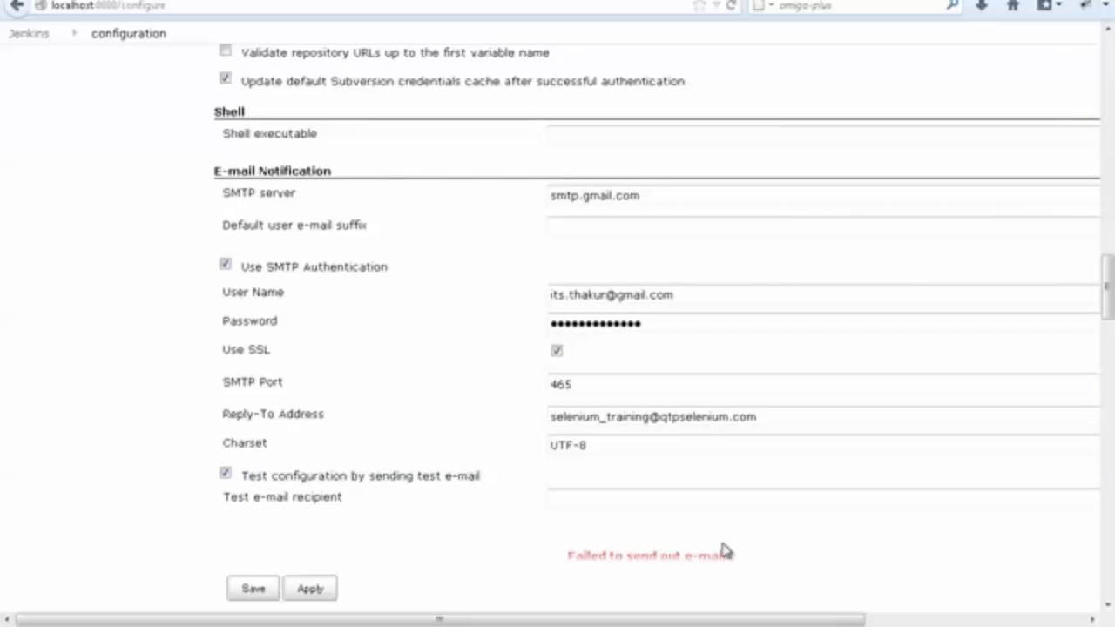
scroll(724, 553, "down", 3)
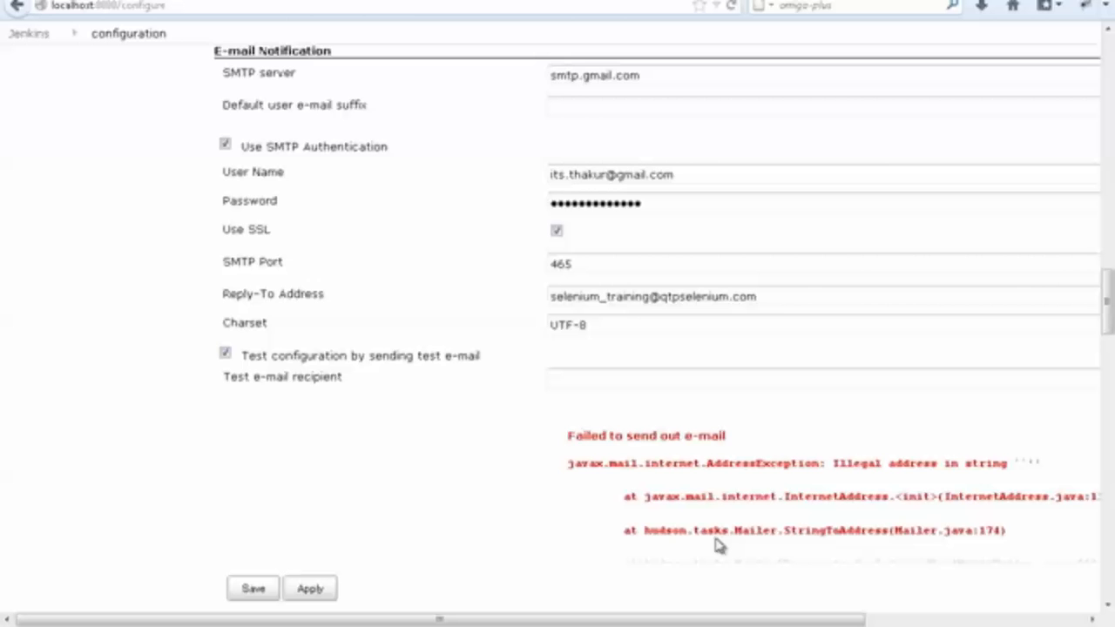
Copy the SMTP user name's e-mail address into the test e-mail recipient.
left_click(618, 380)
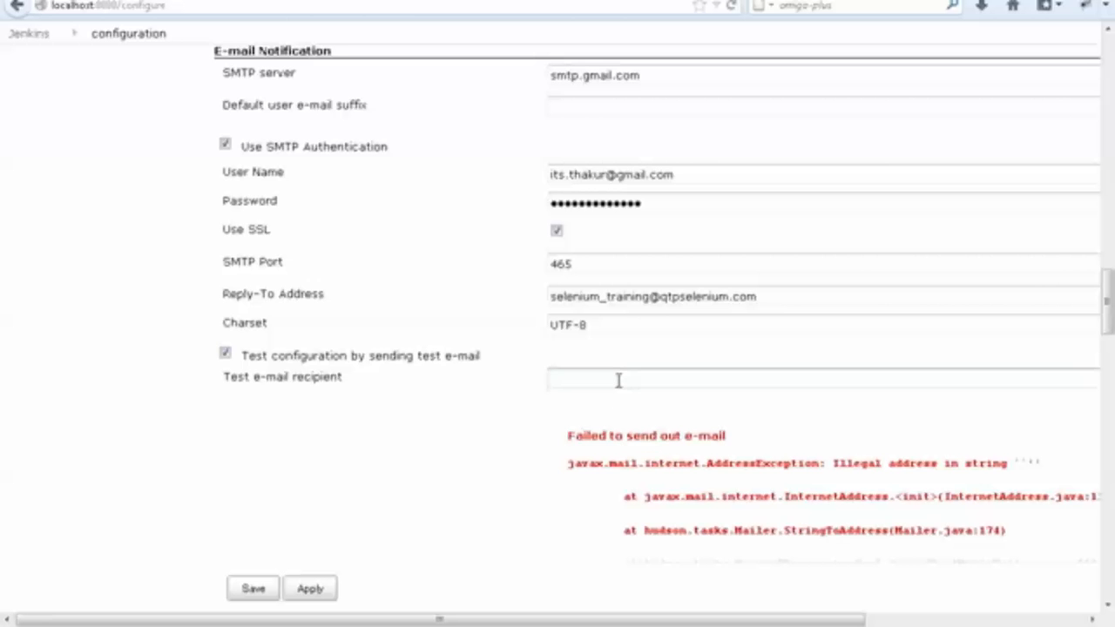
scroll(619, 380, "up", 3)
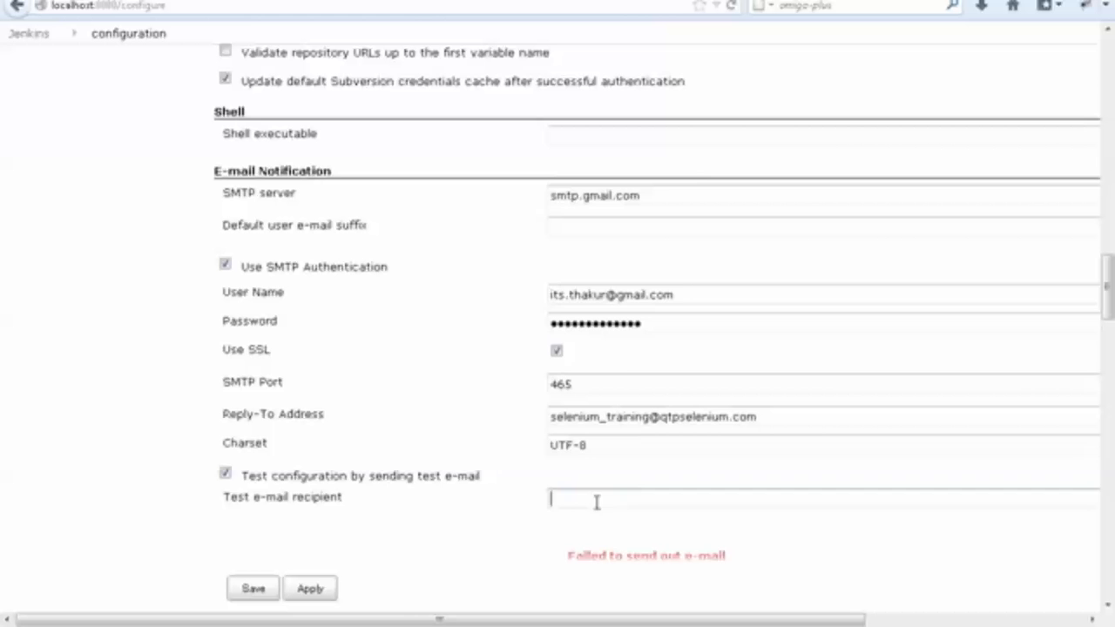
left_click_drag(680, 296, 356, 322)
key("ctrl+c")
left_click(557, 500)
key("ctrl+v")
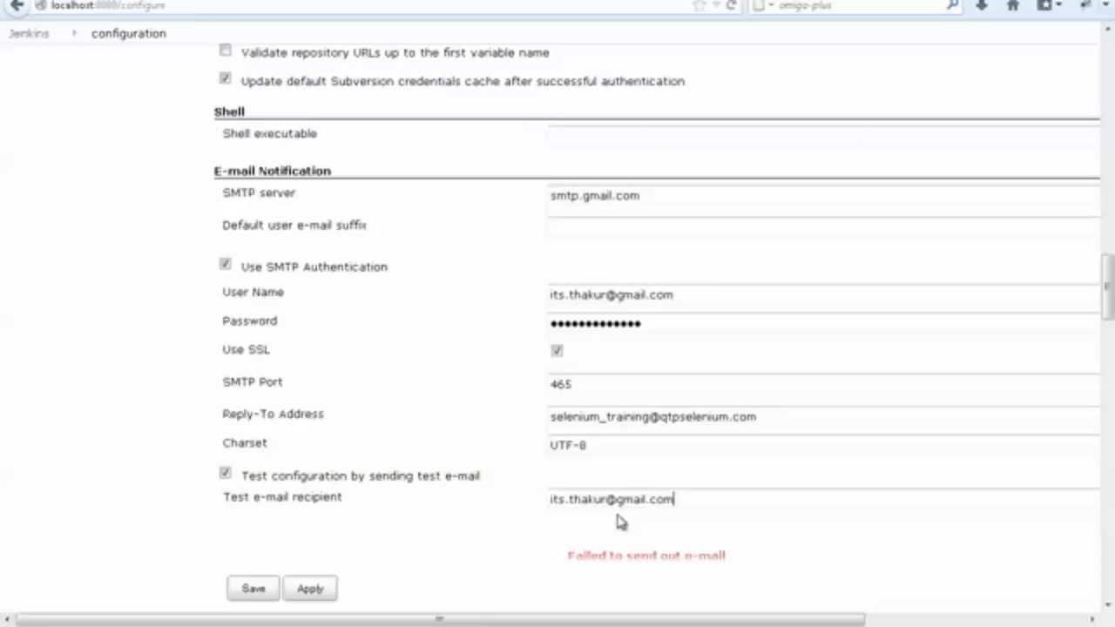
Run the e-mail configuration test with the entered recipient and check the exception in its response.
scroll(620, 523, "down", 3)
scroll(480, 462, "down", 15)
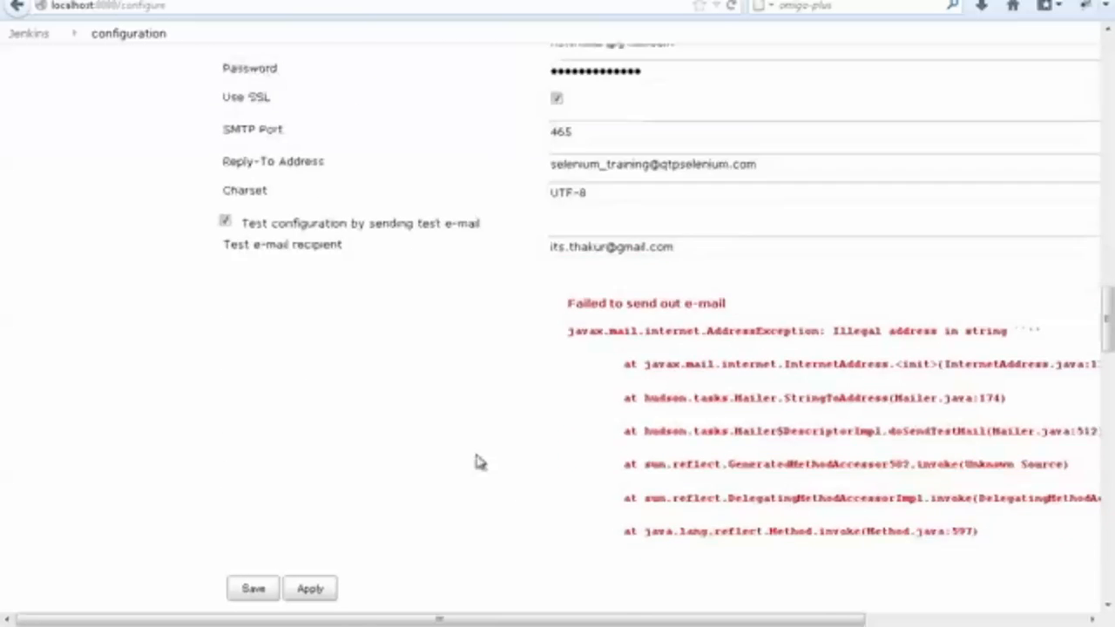
scroll(859, 497, "down", 15)
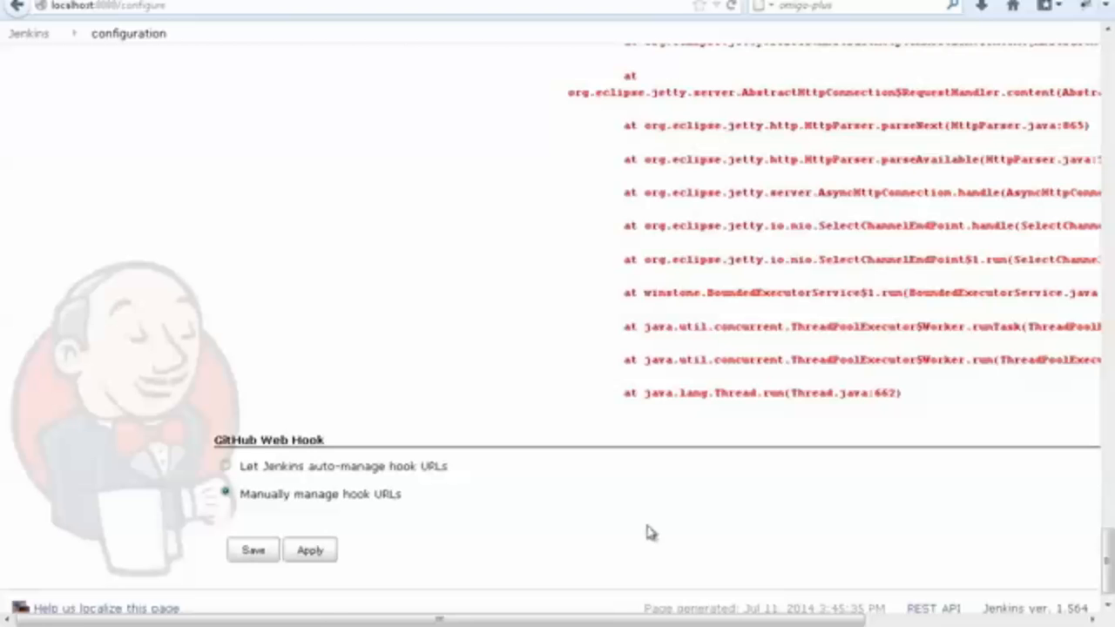
left_click_drag(323, 620, 927, 480)
scroll(962, 434, "up", 10)
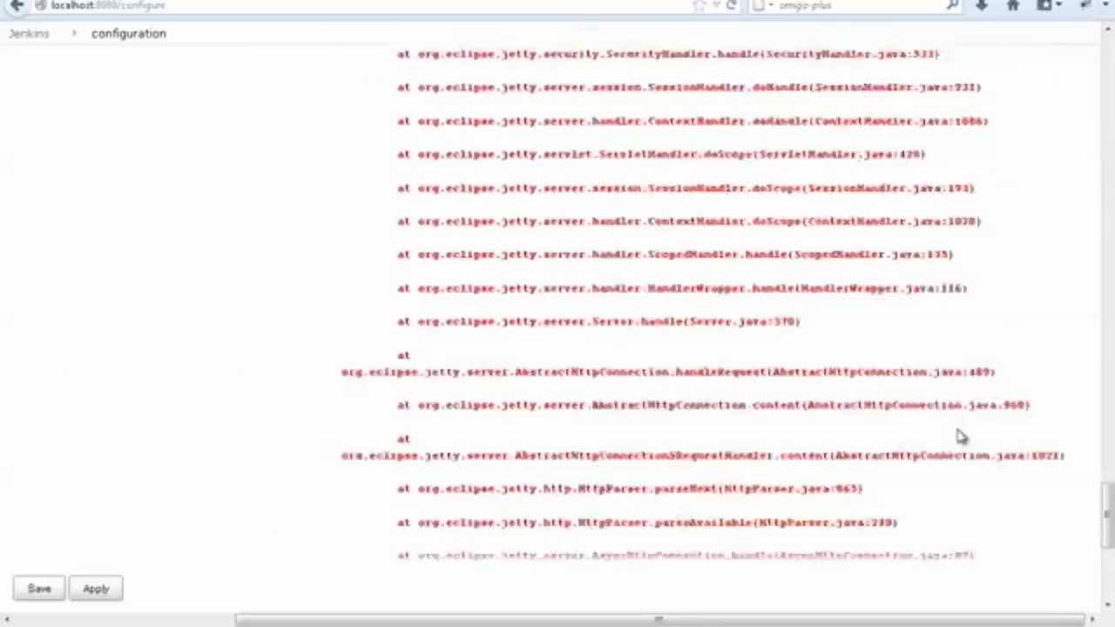
scroll(962, 434, "up", 10)
left_click(1006, 299)
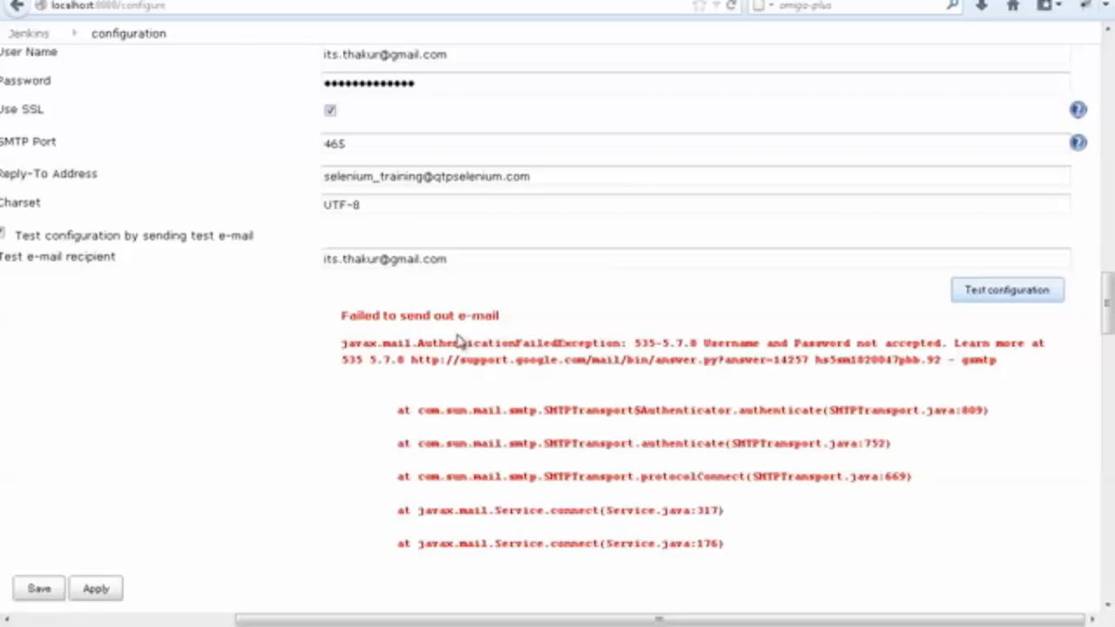
double_click(565, 343)
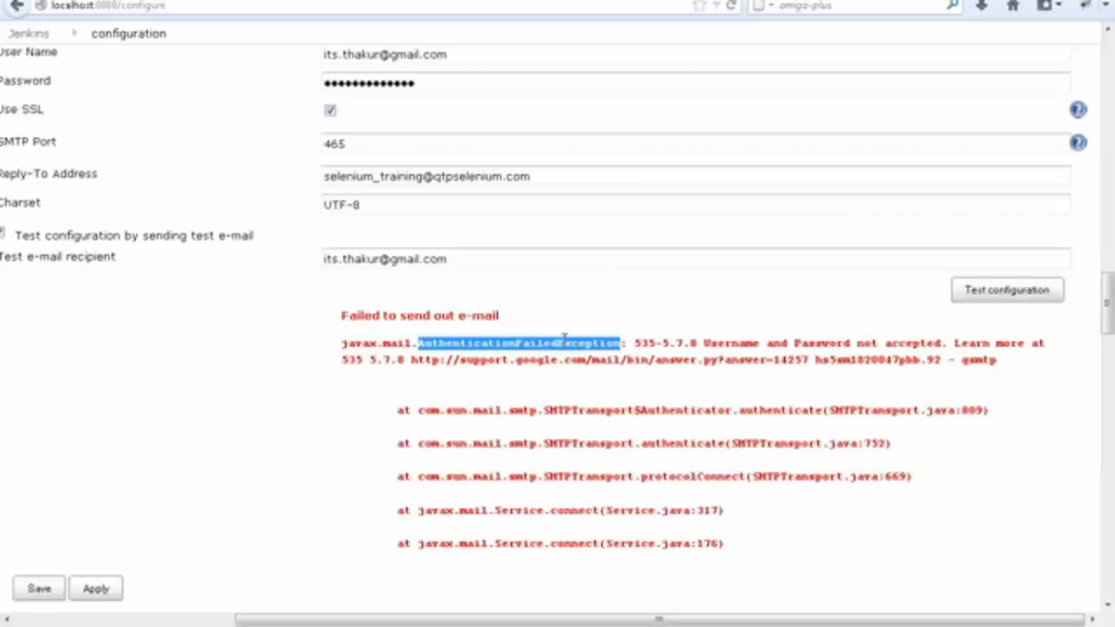
Replace the SMTP authentication password with the account password, rerun the e-mail configuration test and check its response.
double_click(436, 80)
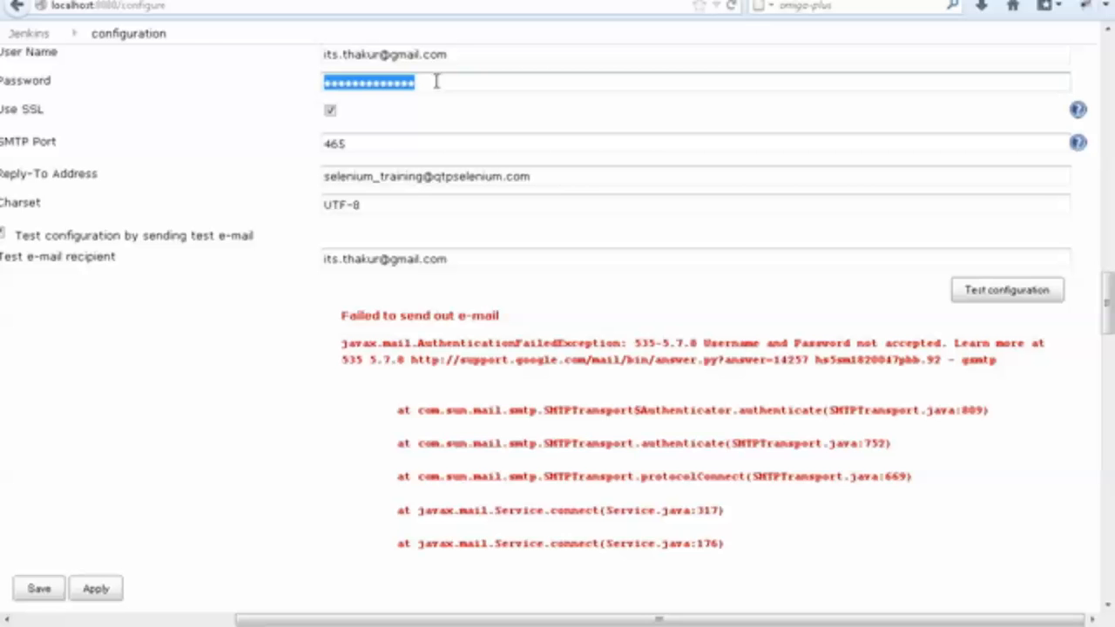
type("********")
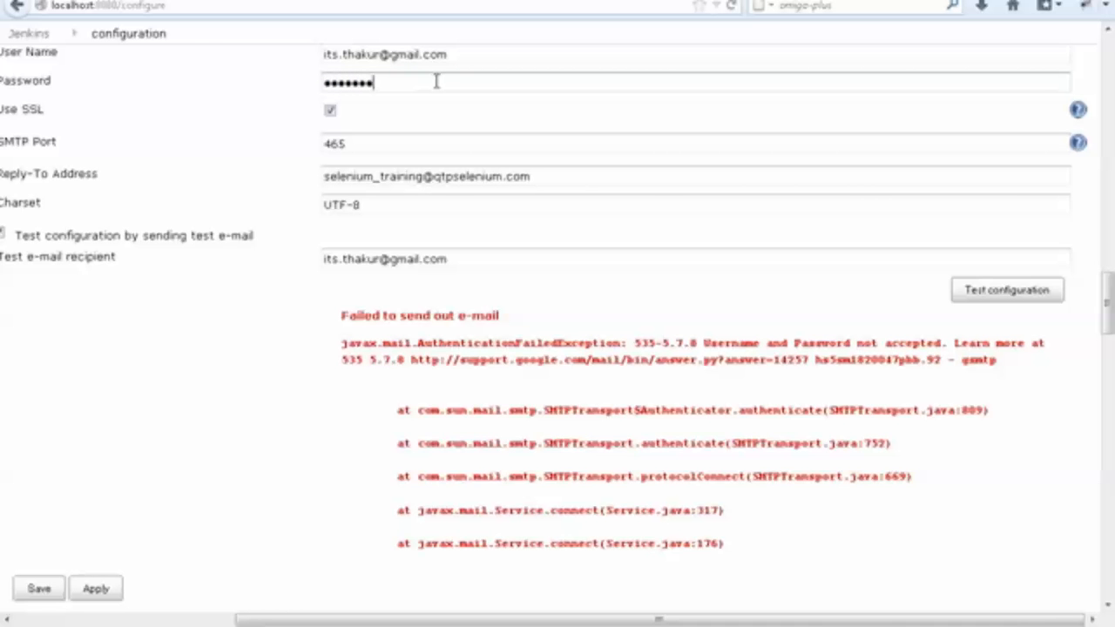
type("***")
left_click(1041, 298)
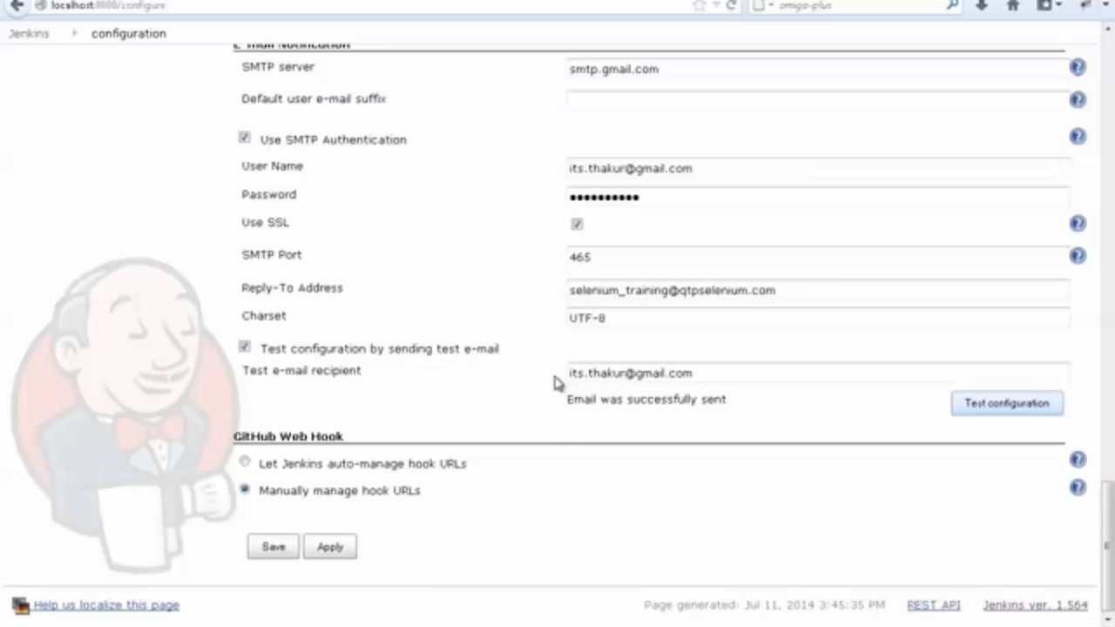
left_click(565, 401)
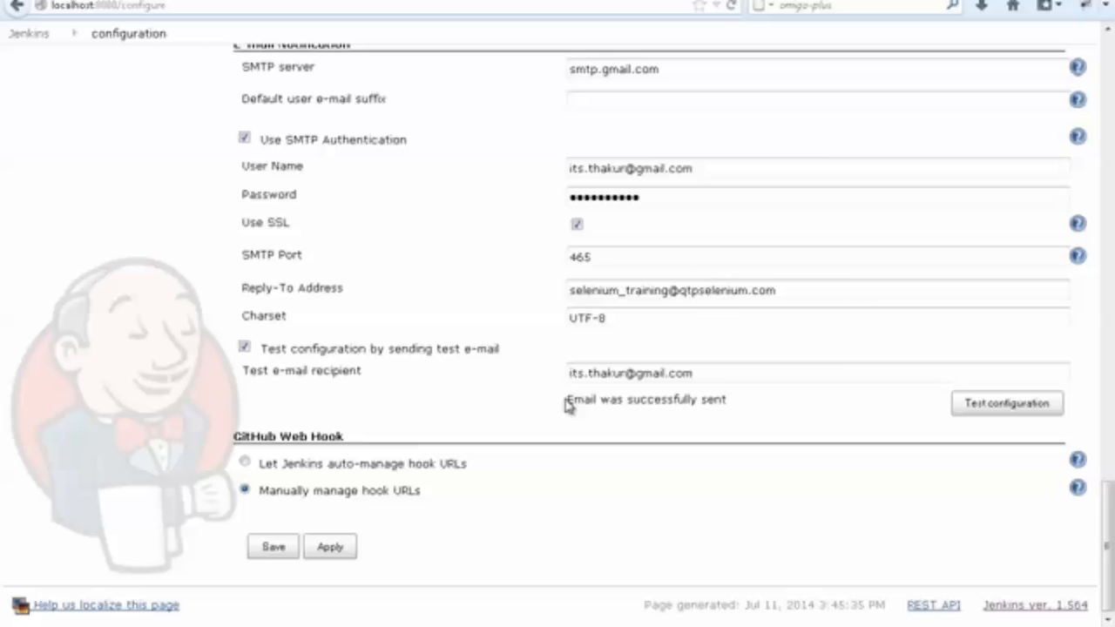
left_click_drag(567, 402, 747, 406)
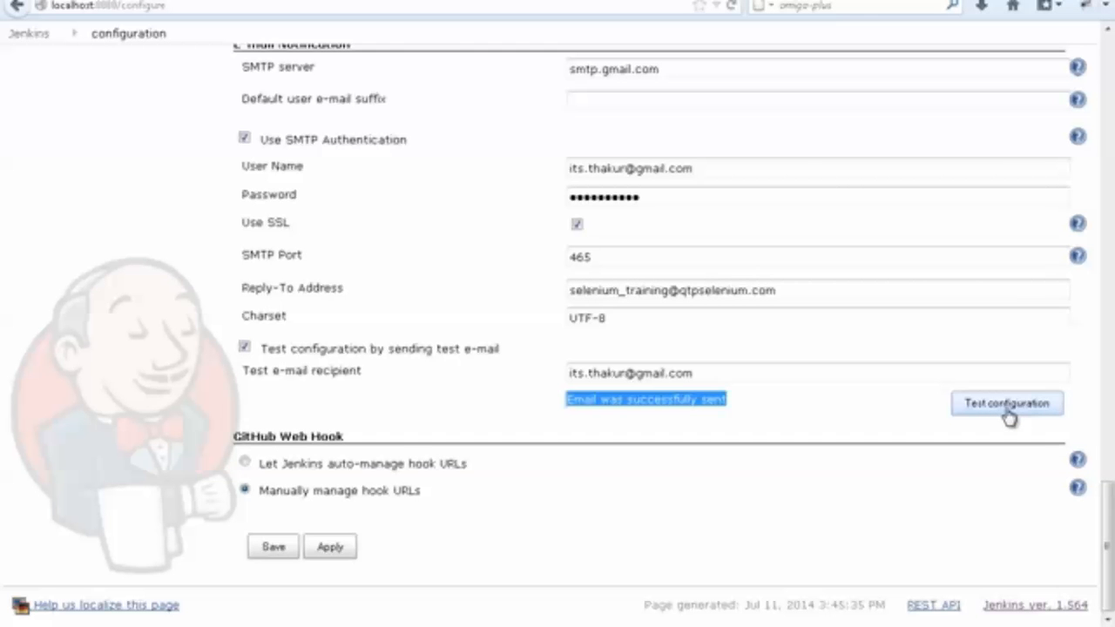
scroll(763, 374, "up", 3)
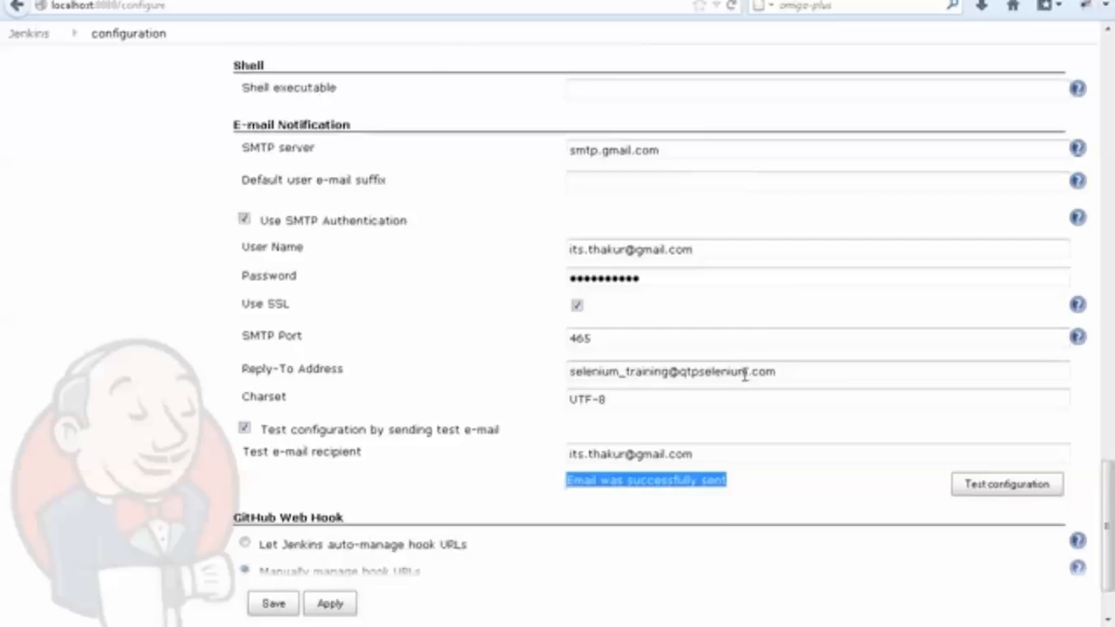
scroll(322, 403, "up", 20)
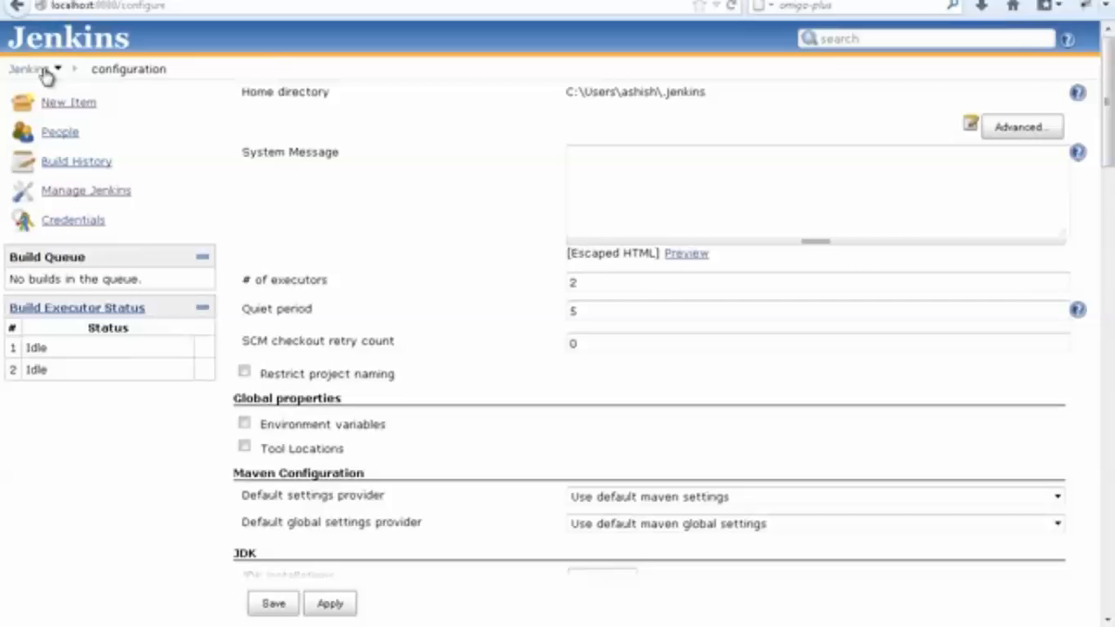
left_click(38, 73)
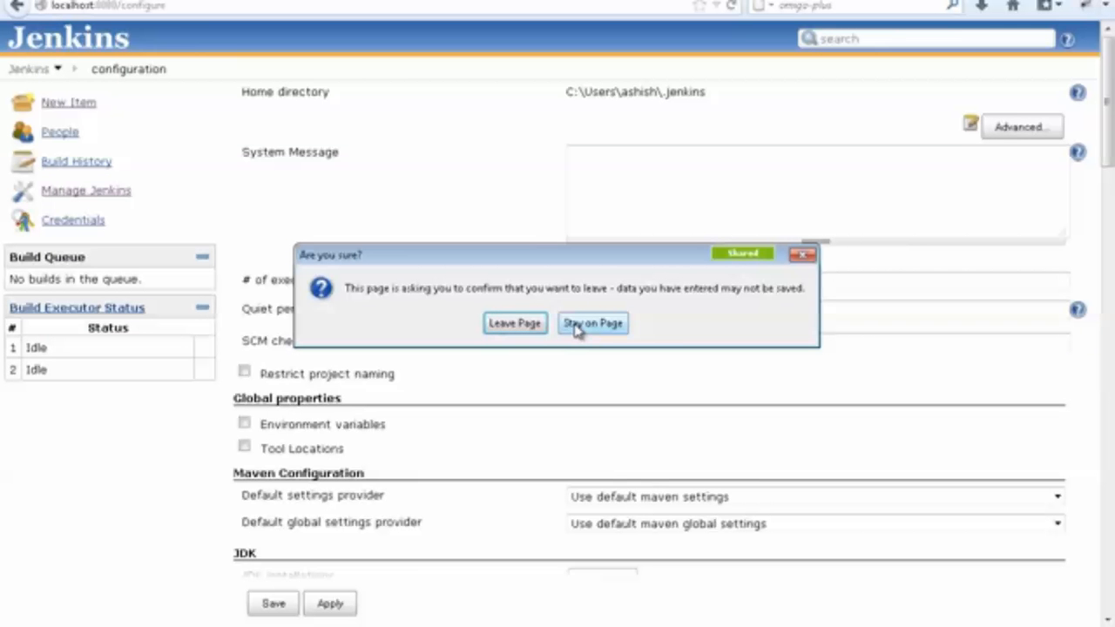
left_click(611, 328)
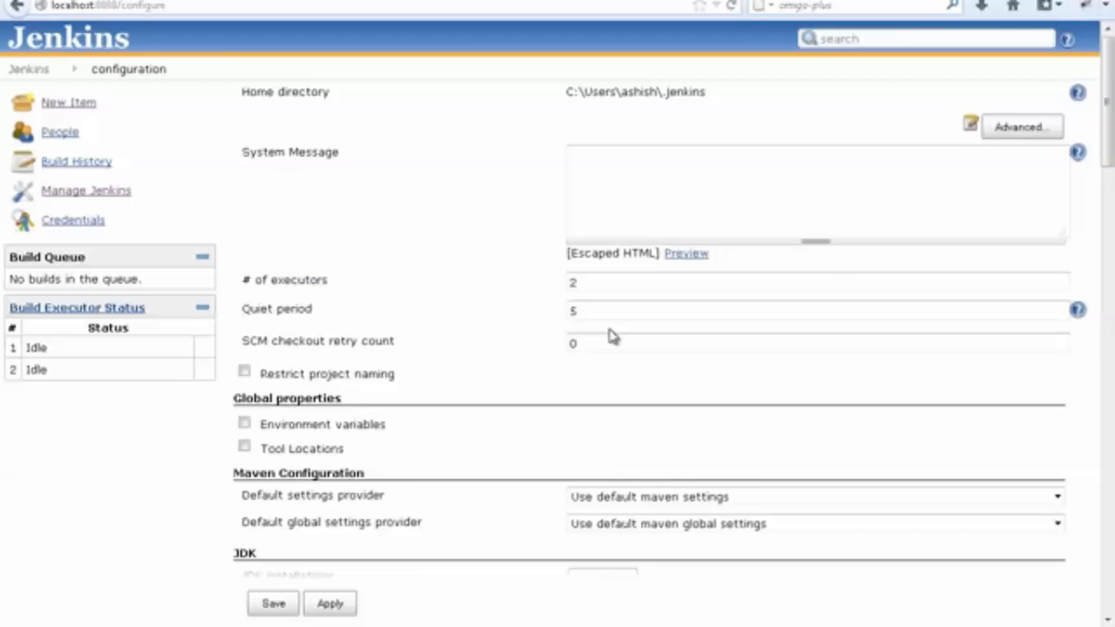
Save the Jenkins system configuration with the tested e-mail notification settings.
scroll(842, 419, "down", 6)
left_click_drag(1109, 226, 1114, 542)
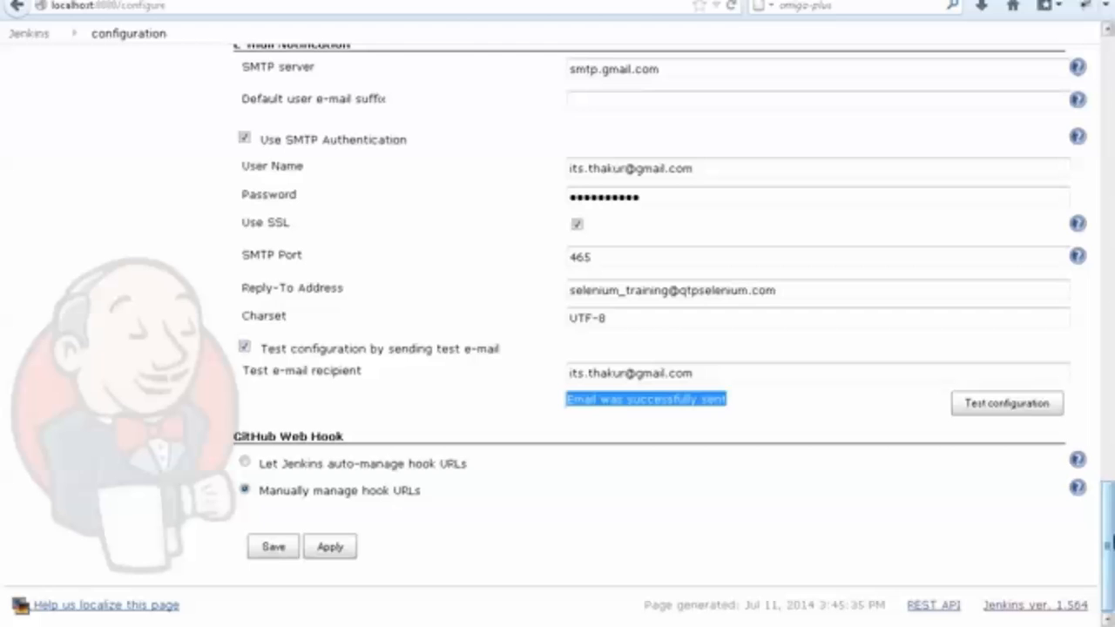
left_click(273, 548)
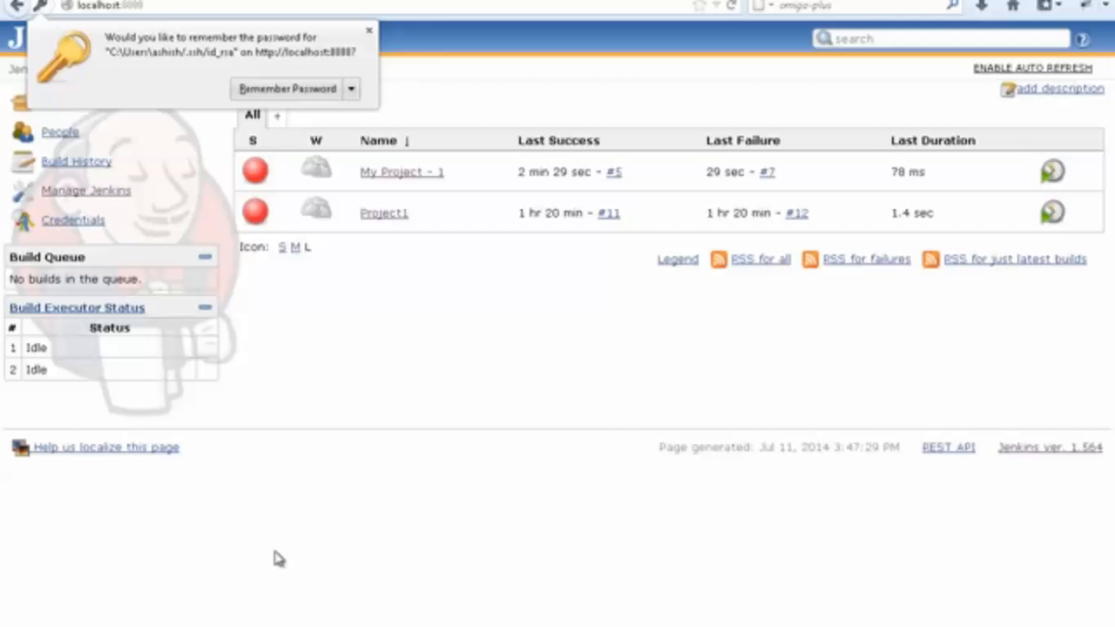
mouse_move(453, 174)
left_click(453, 174)
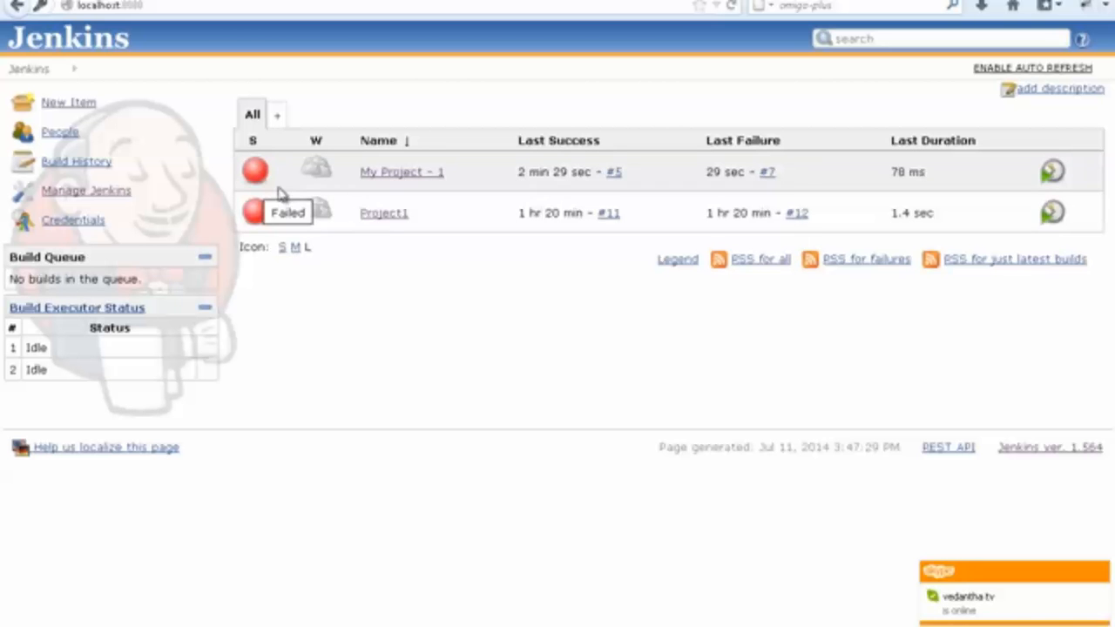
left_click(454, 173)
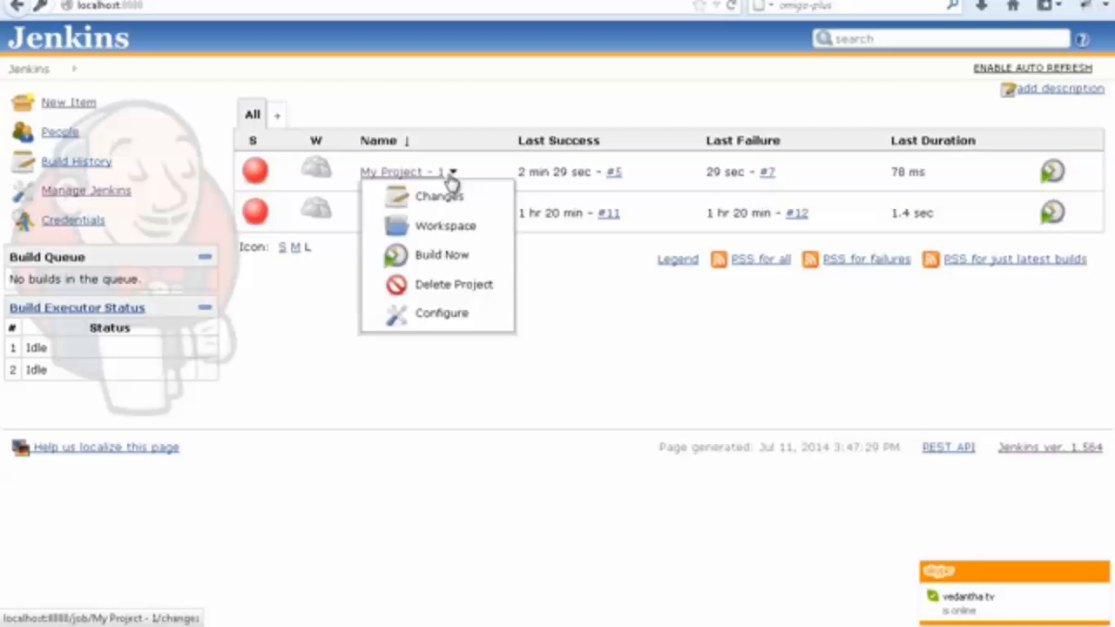
left_click(441, 320)
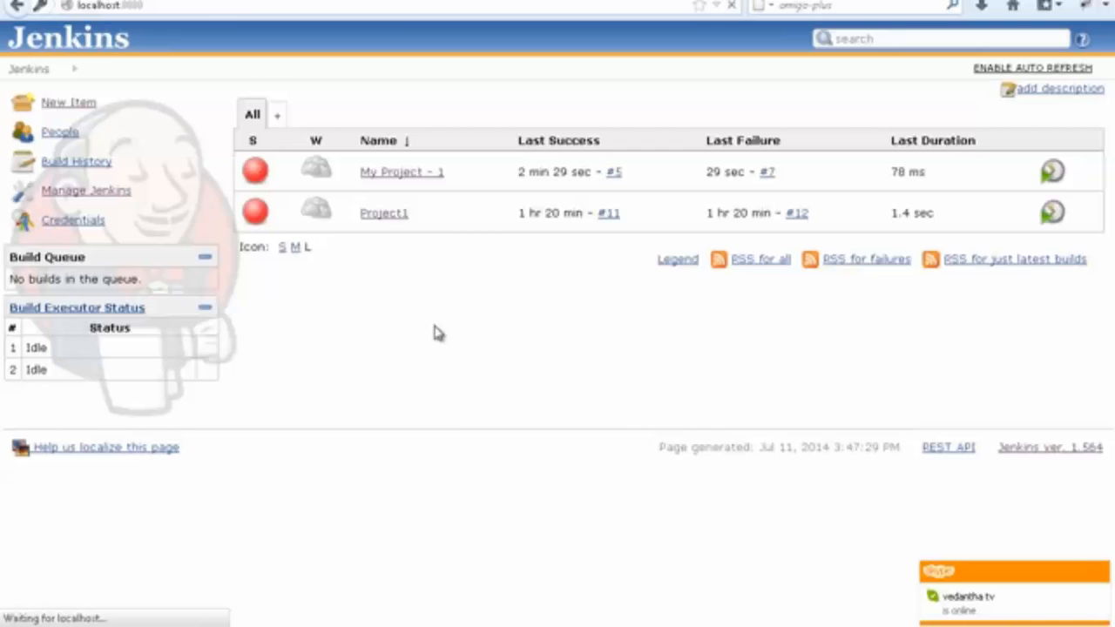
left_click(35, 37)
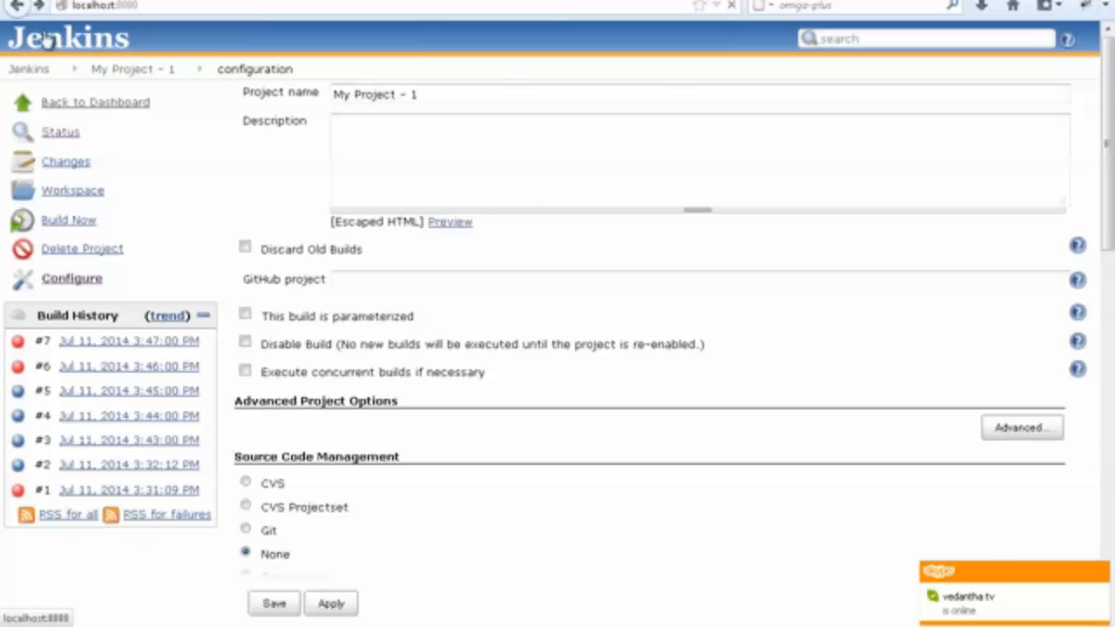
Open the last build of My Project - 1 and examine its console output for the command error and the e-mail authentication error.
left_click(395, 173)
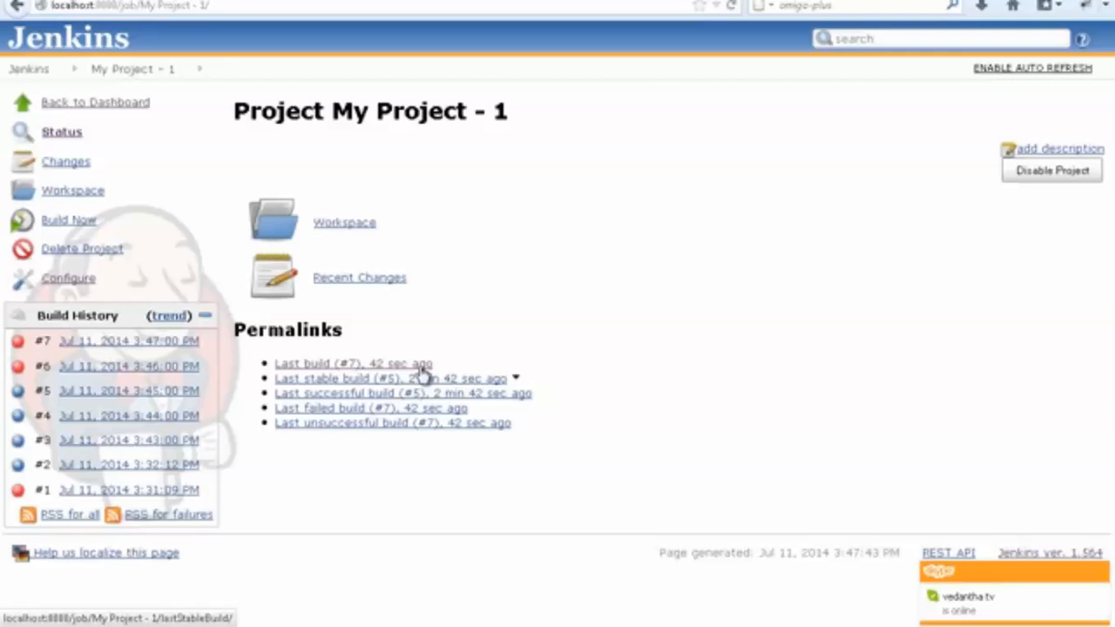
left_click(419, 362)
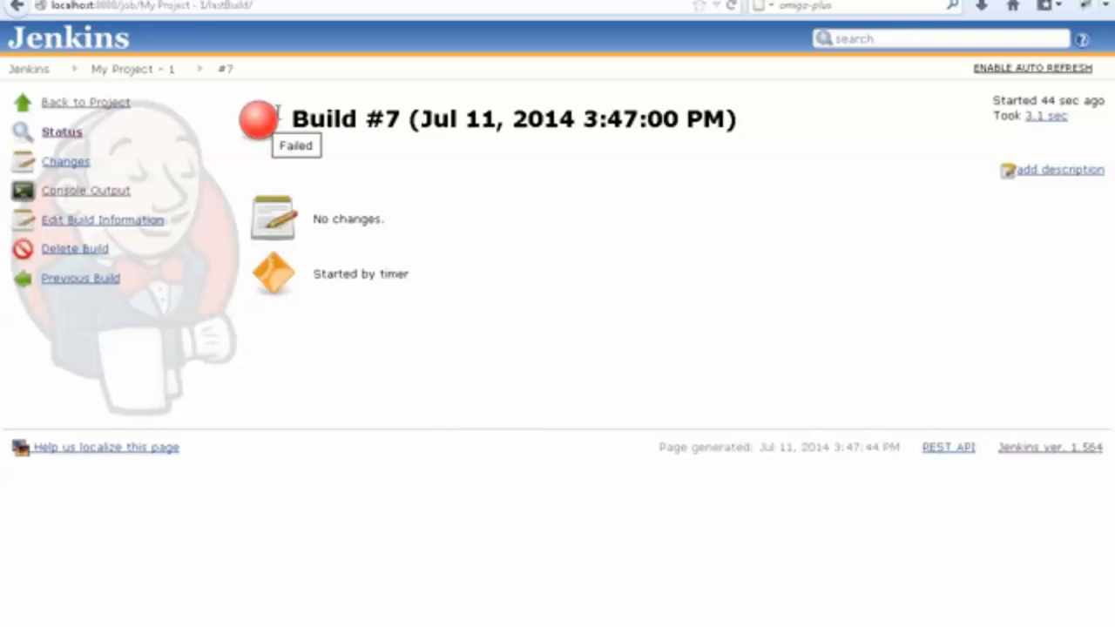
left_click(112, 193)
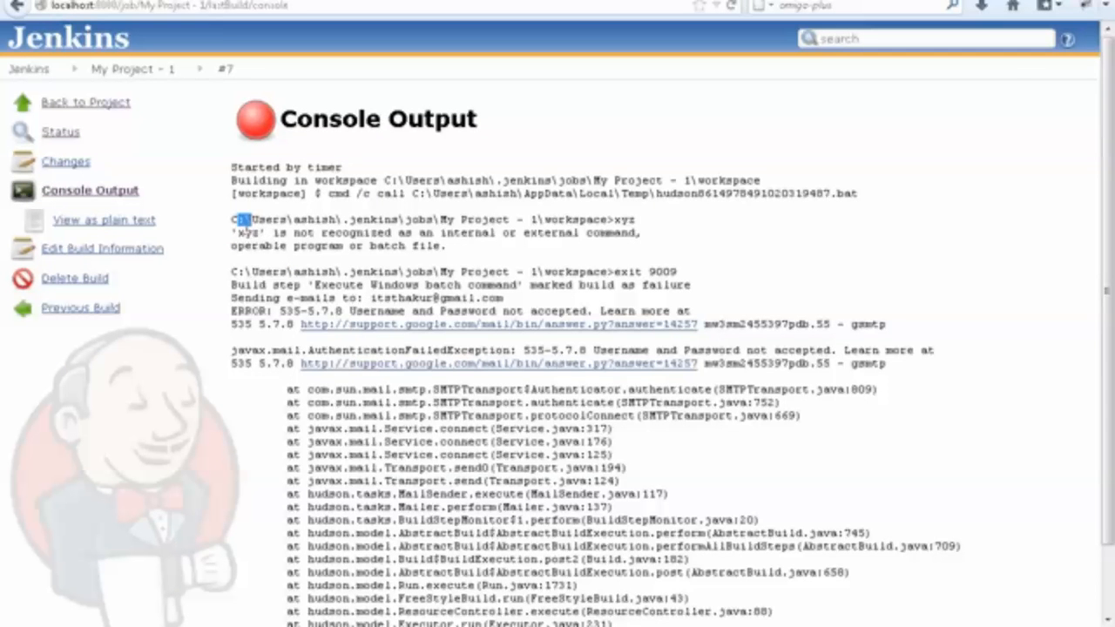
left_click_drag(232, 230, 586, 249)
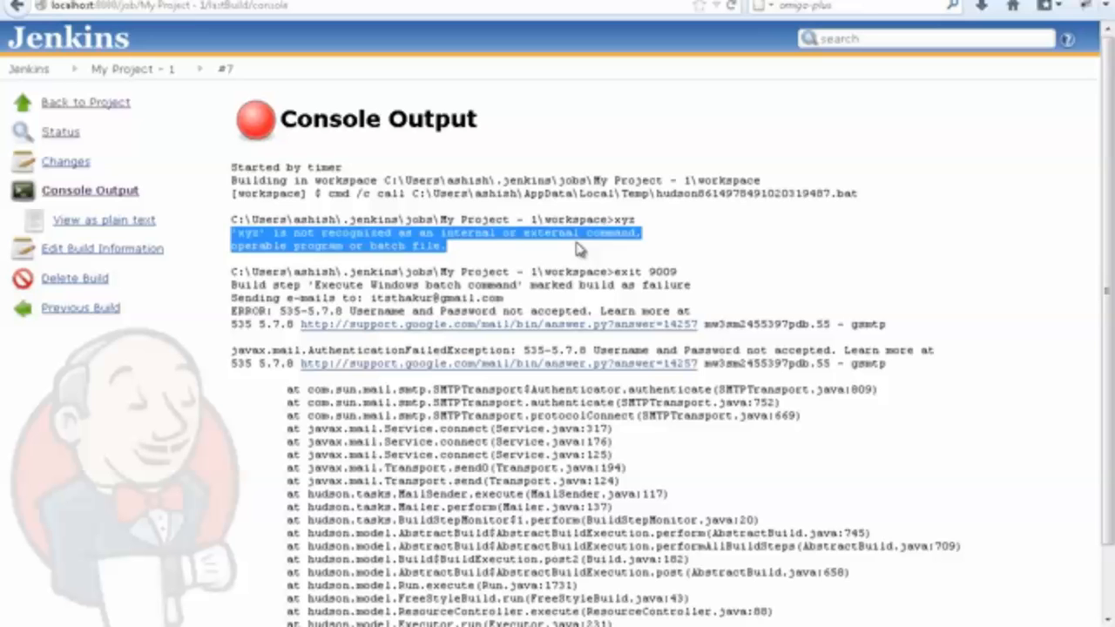
left_click(584, 245)
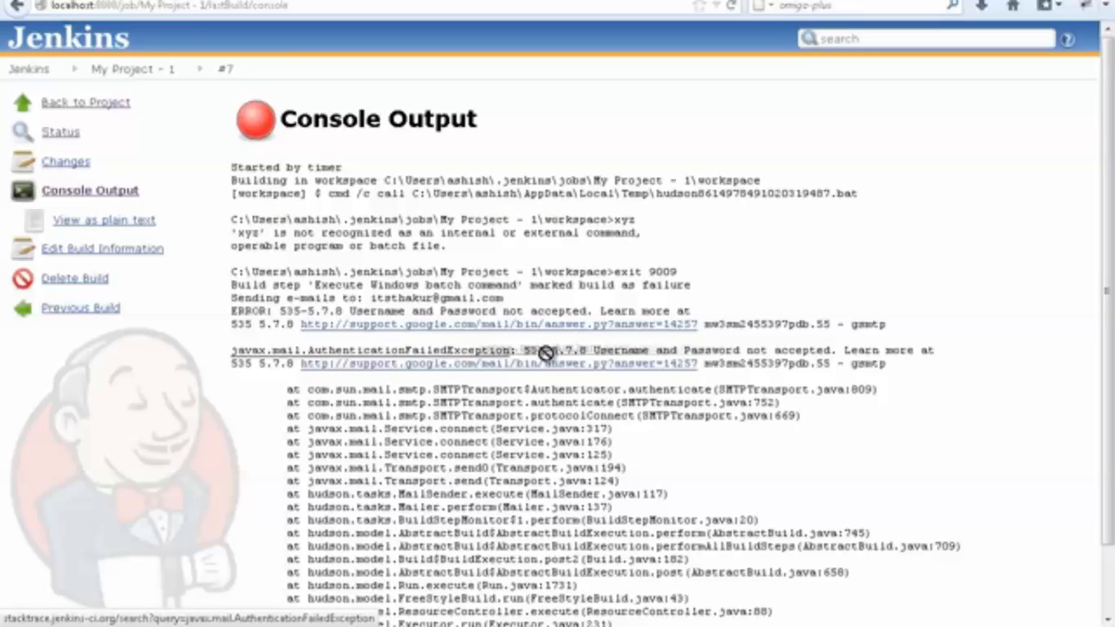
left_click_drag(593, 350, 841, 349)
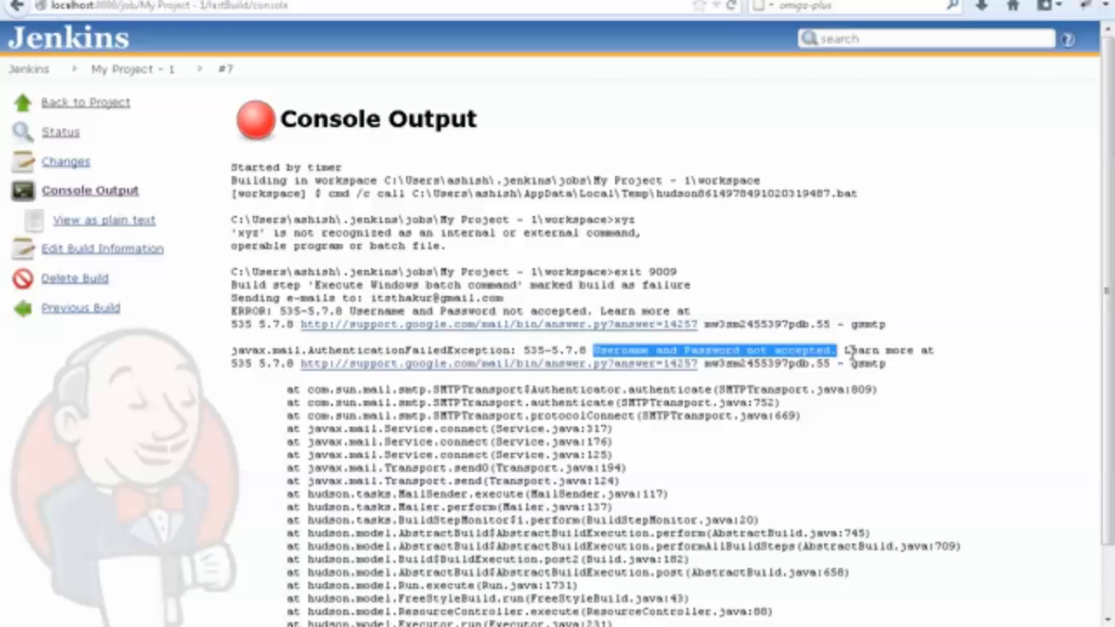
Return to My Project - 1, inspect the start time and progress of its newest build, and go back to the dashboard.
left_click(72, 106)
left_click(70, 105)
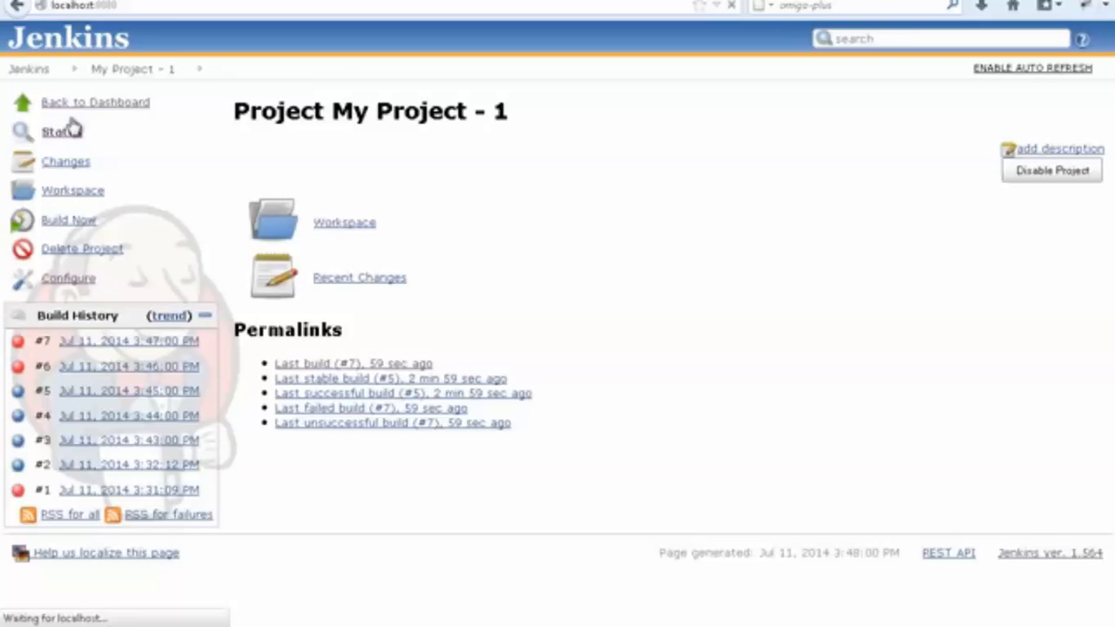
left_click(440, 174)
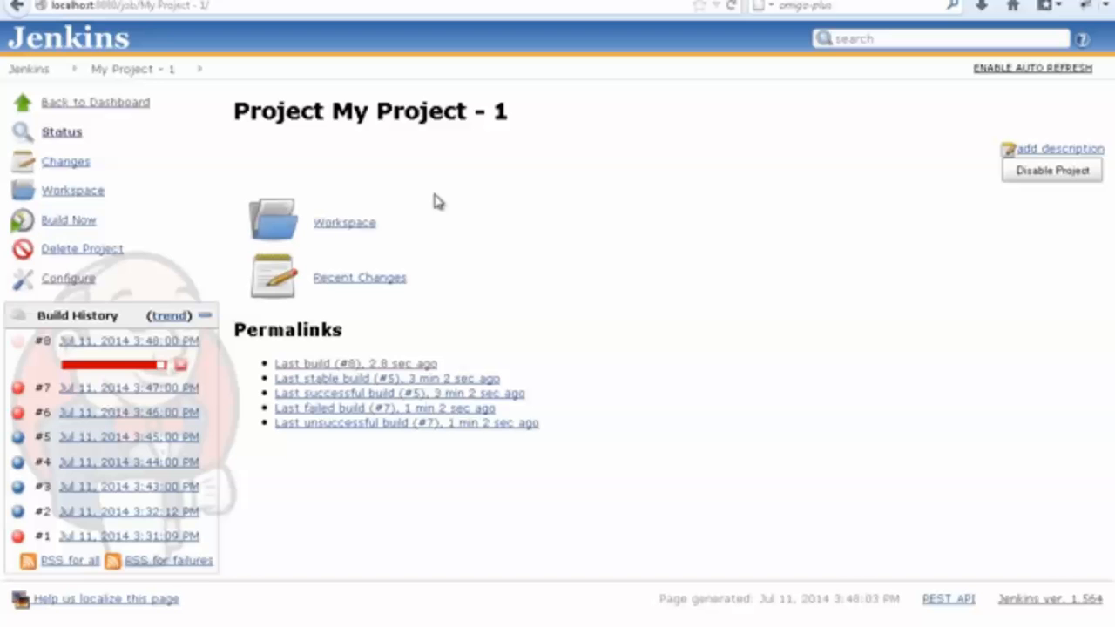
left_click(403, 367)
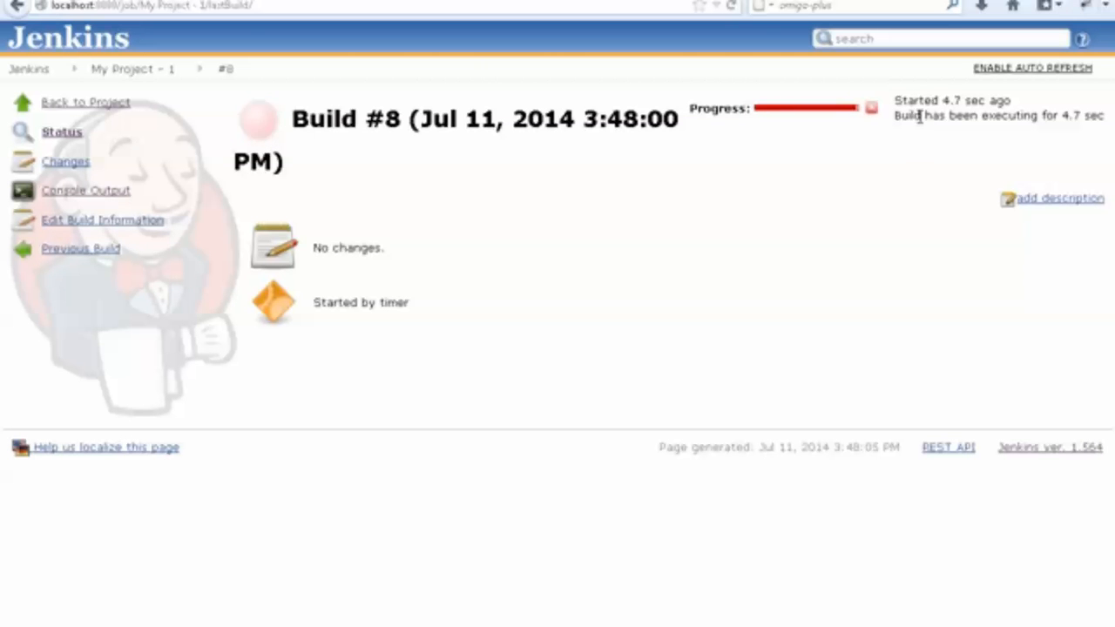
left_click_drag(943, 100, 1014, 103)
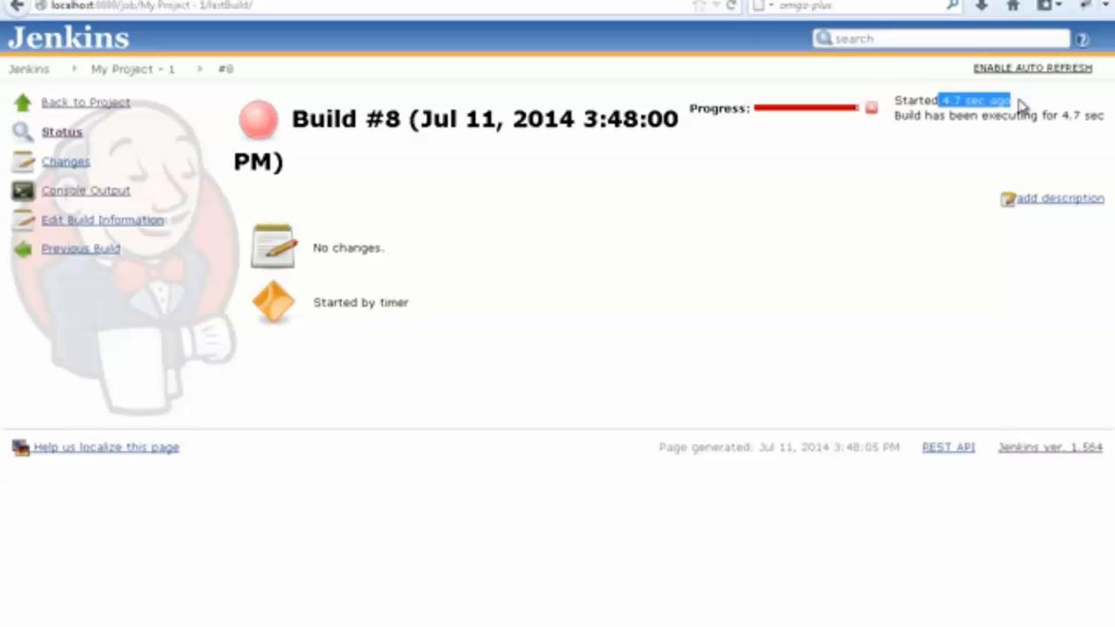
left_click_drag(943, 116, 1104, 125)
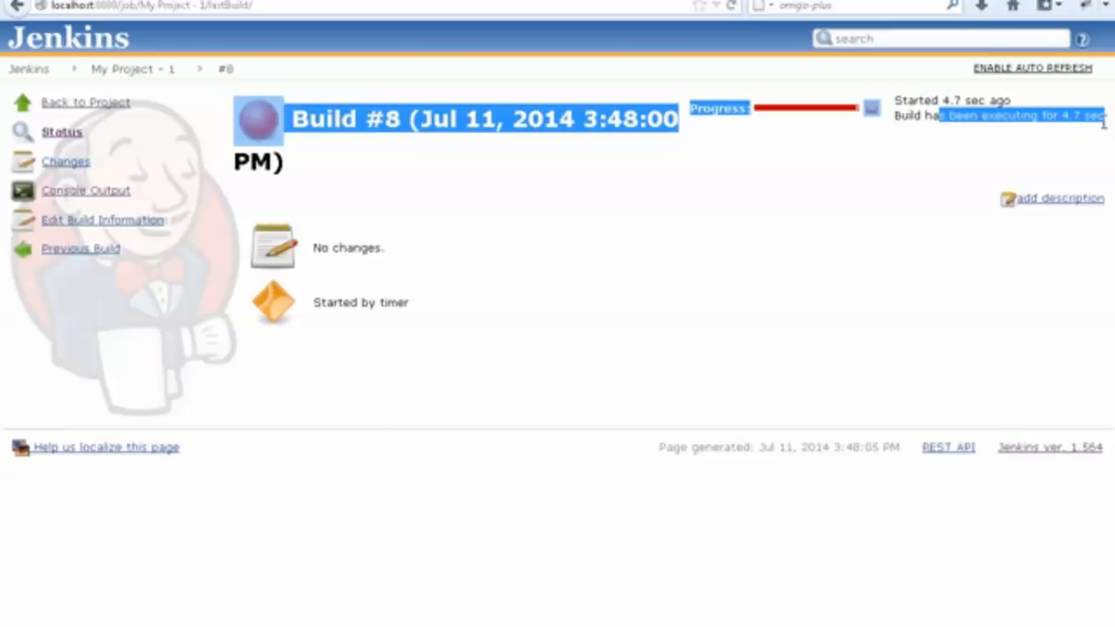
left_click(846, 194)
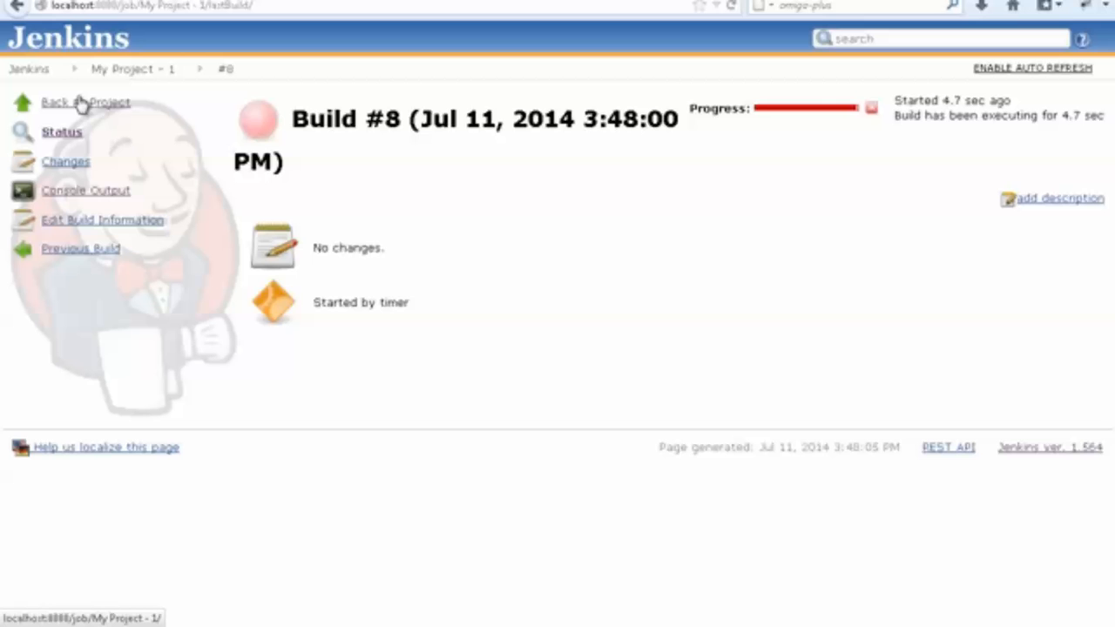
left_click(105, 105)
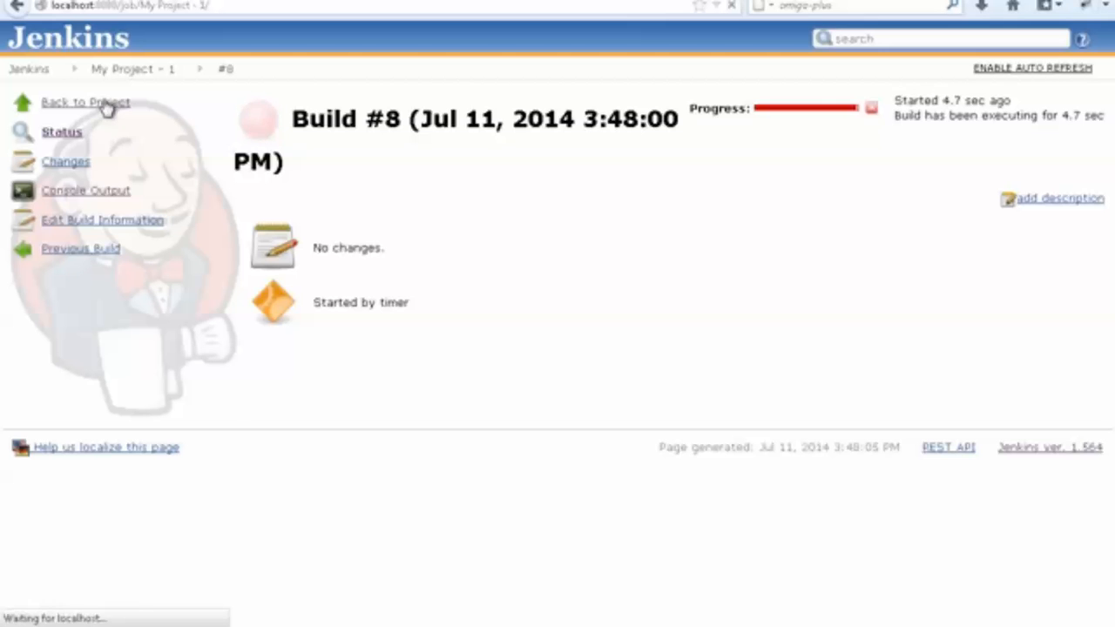
left_click(70, 106)
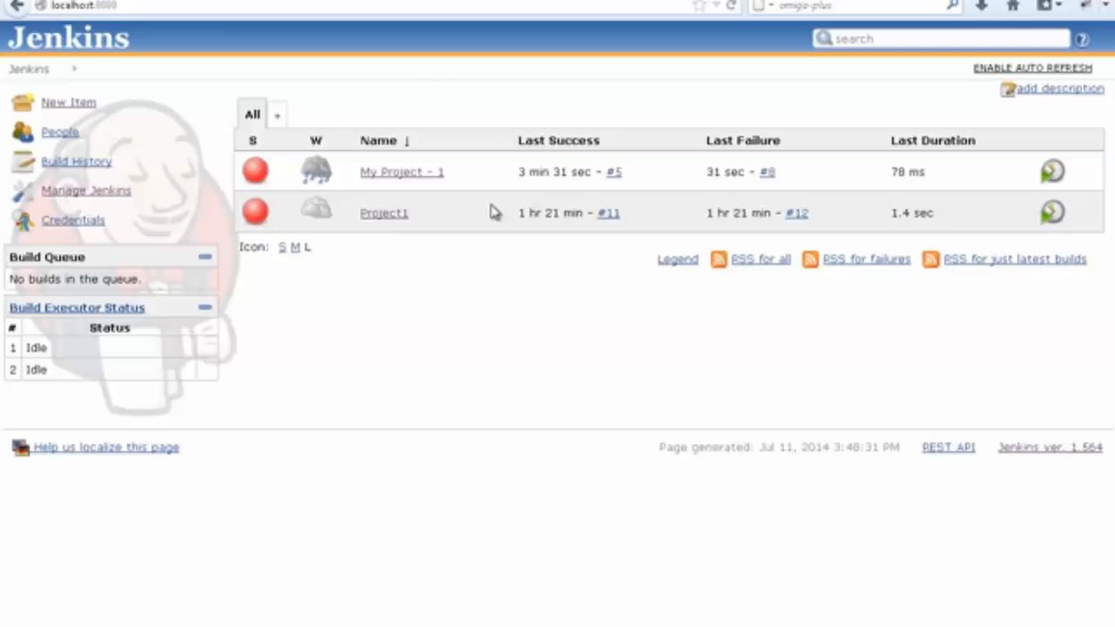
Switch to the Jenkins-GIT.txt notes in Notepad and review the topics on batch commands, scheduled builds and Selenium builds with ANT.
mouse_move(456, 625)
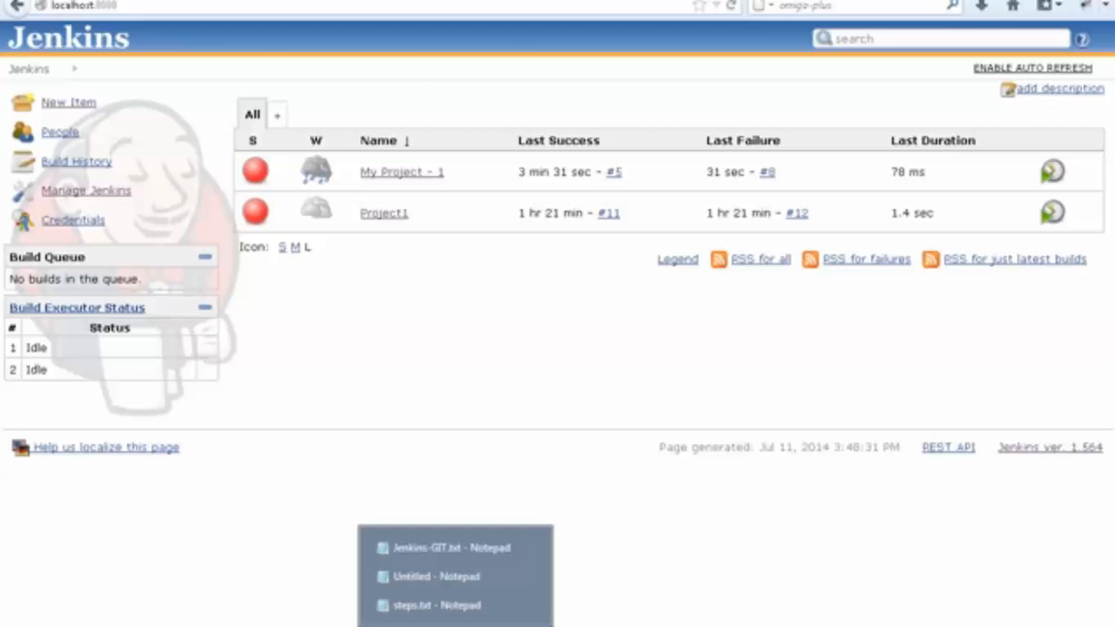
left_click(449, 548)
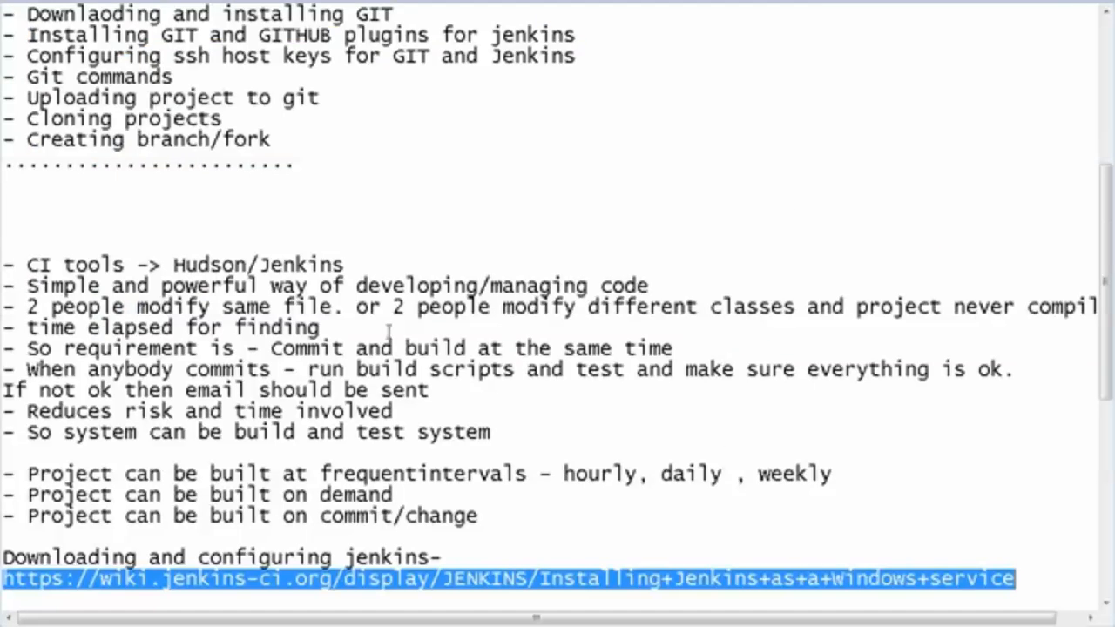
scroll(390, 331, "up", 5)
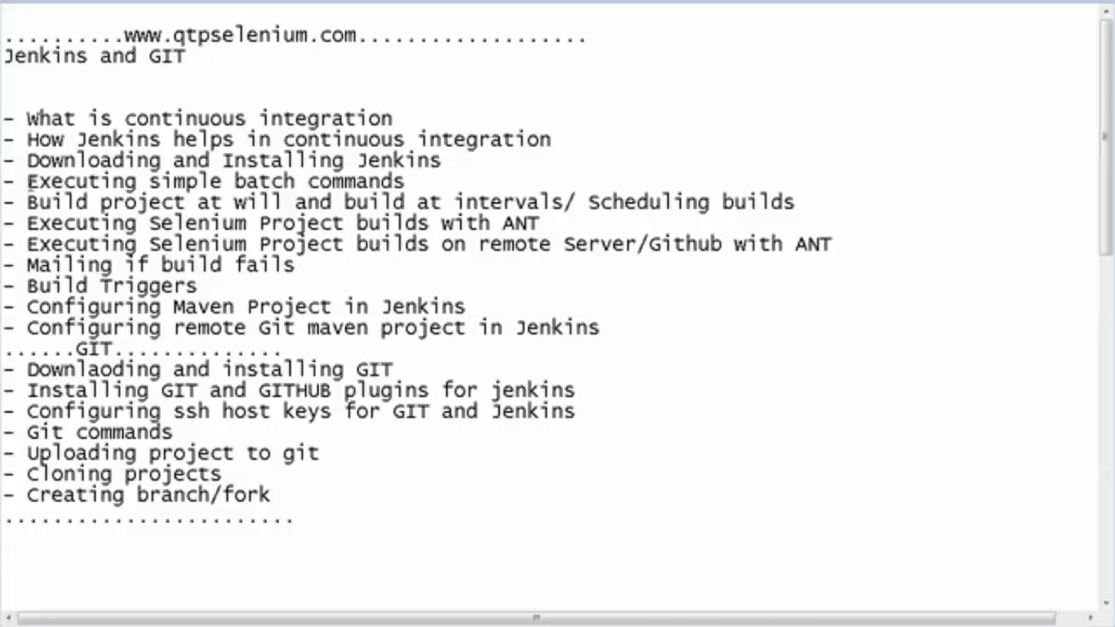
left_click_drag(29, 181, 442, 181)
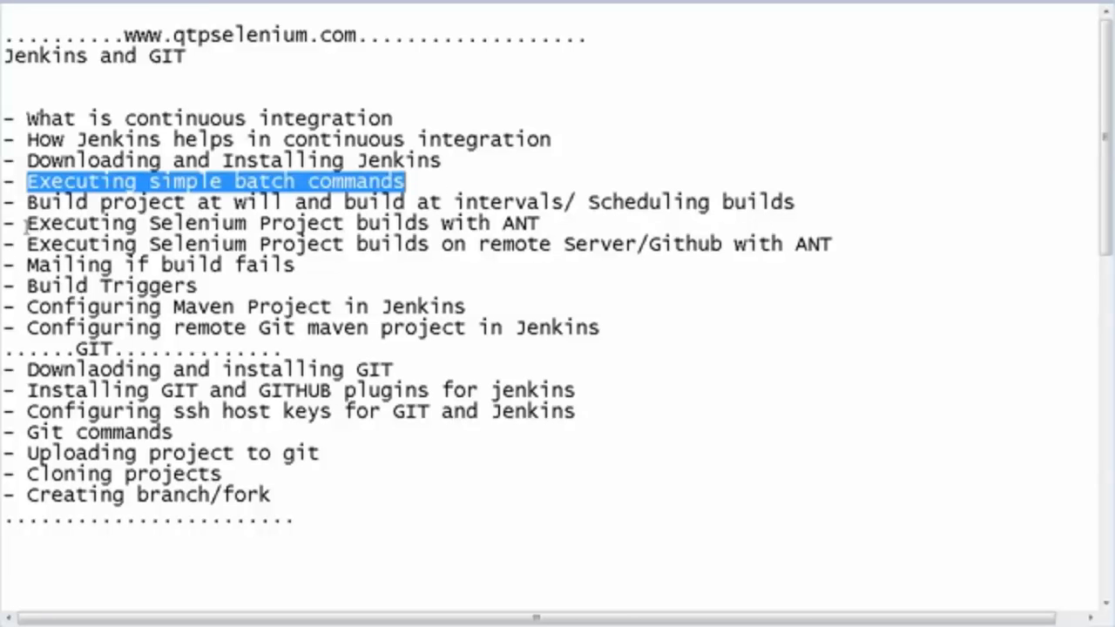
left_click_drag(29, 203, 809, 209)
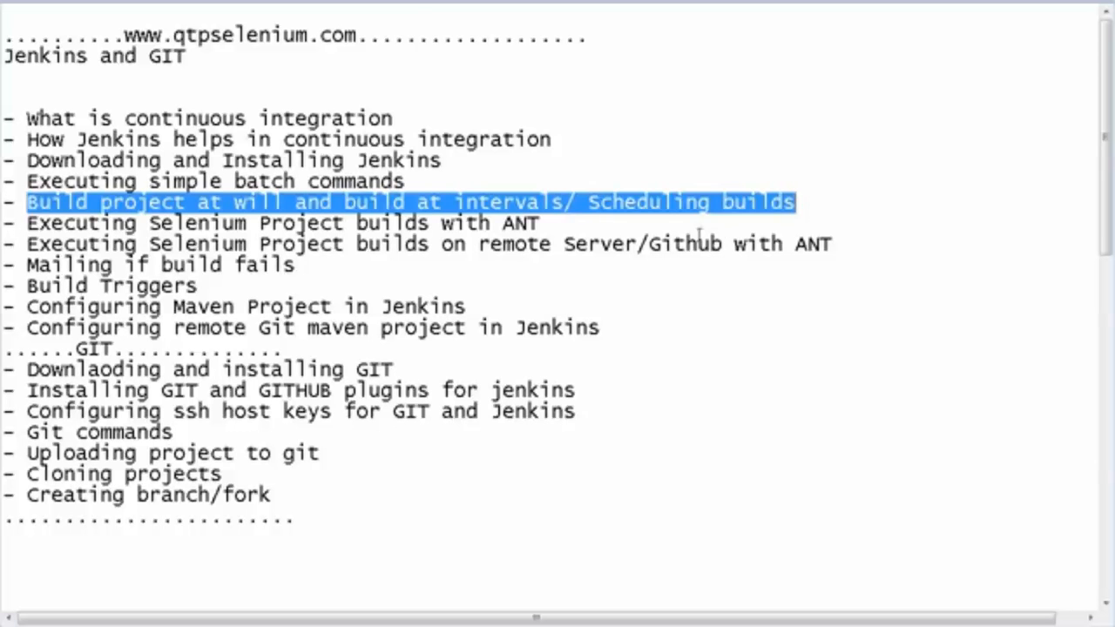
left_click_drag(547, 223, 1, 224)
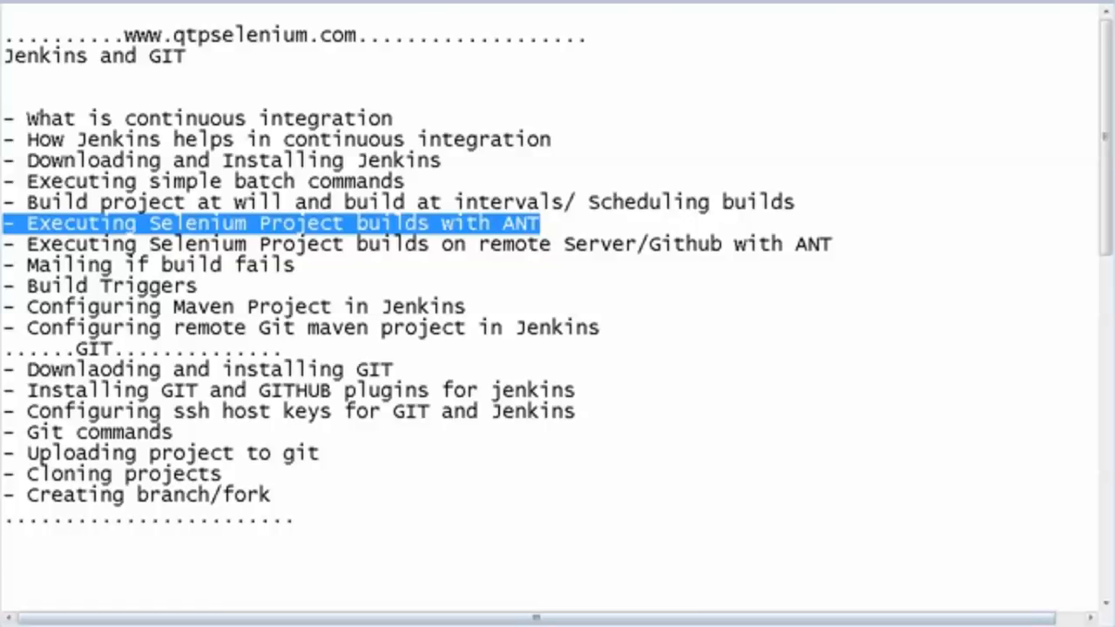
Return to Jenkins, turn off Build periodically in the My Project - 1 configuration, save it and go back to the dashboard.
left_click(610, 625)
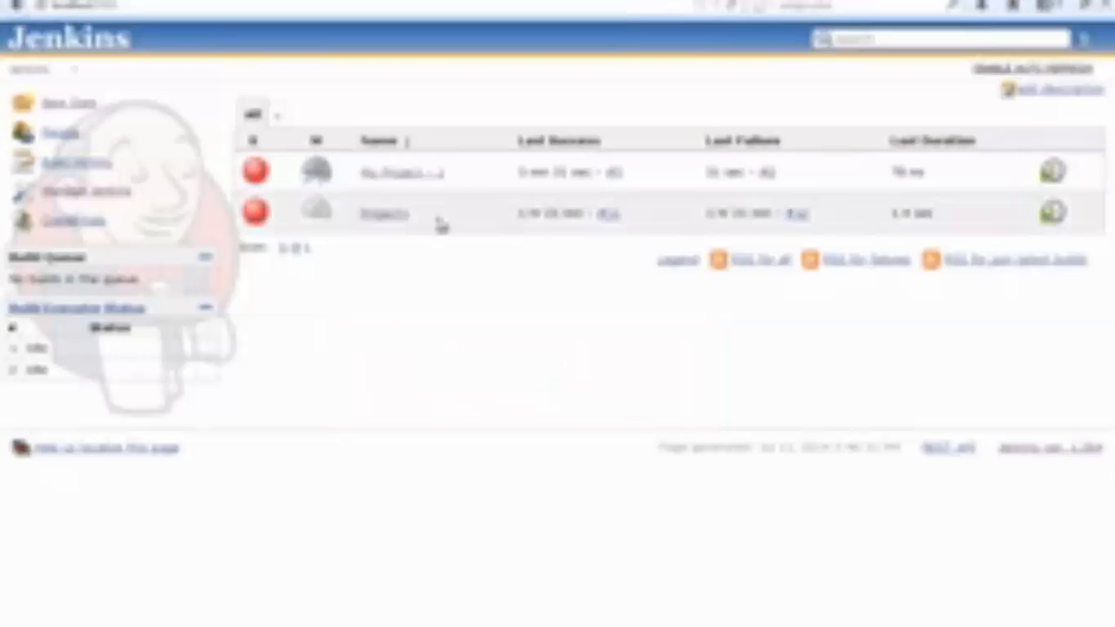
left_click(454, 174)
left_click(450, 319)
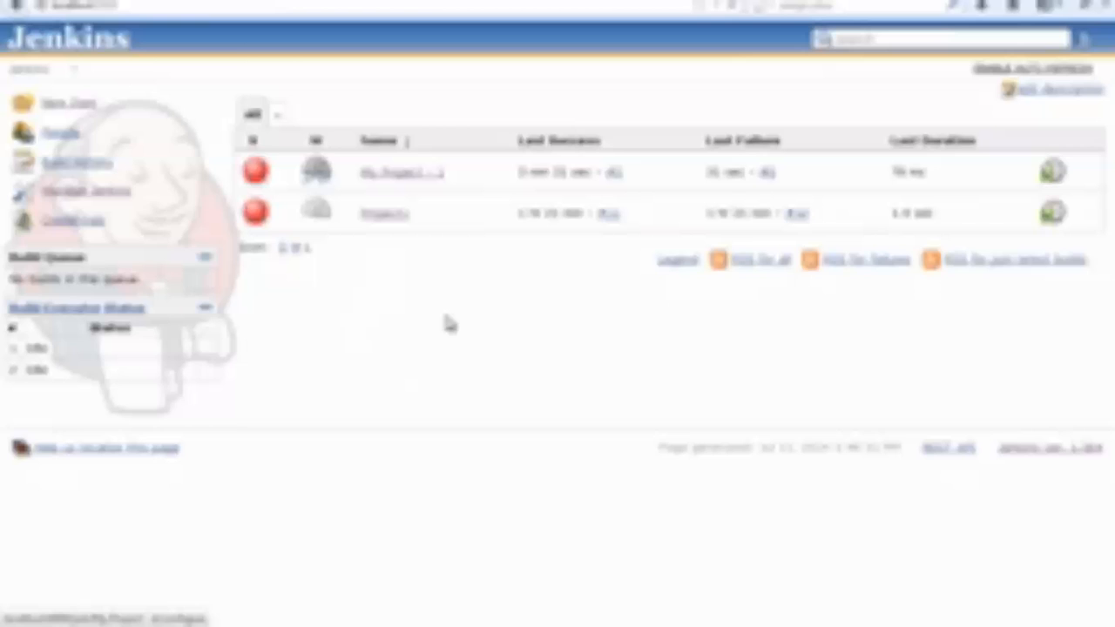
scroll(446, 389, "down", 10)
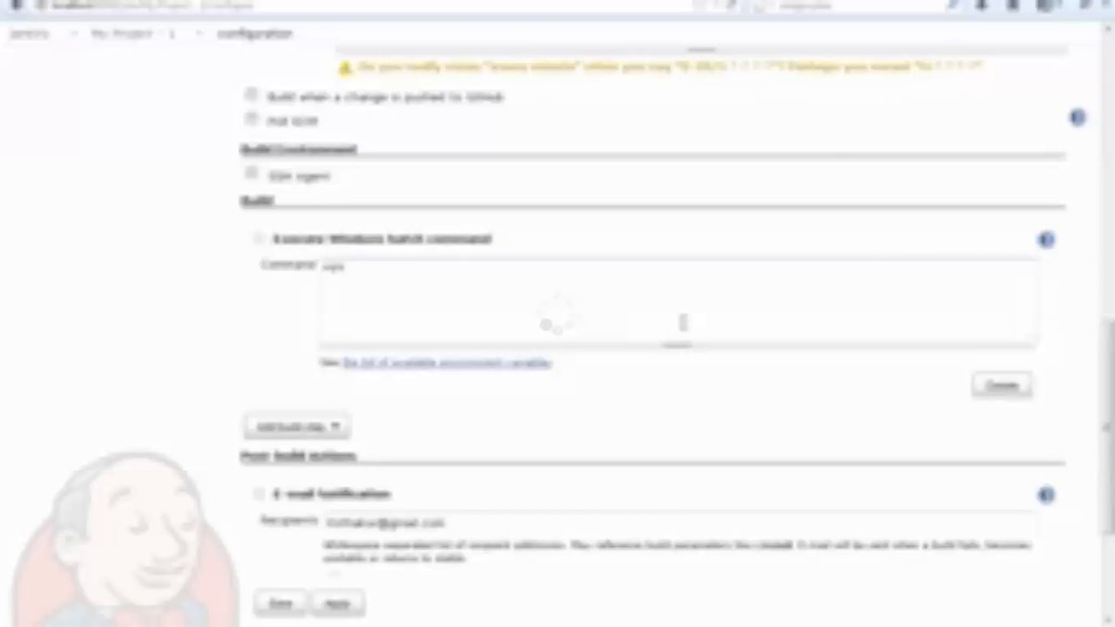
scroll(712, 332, "up", 7)
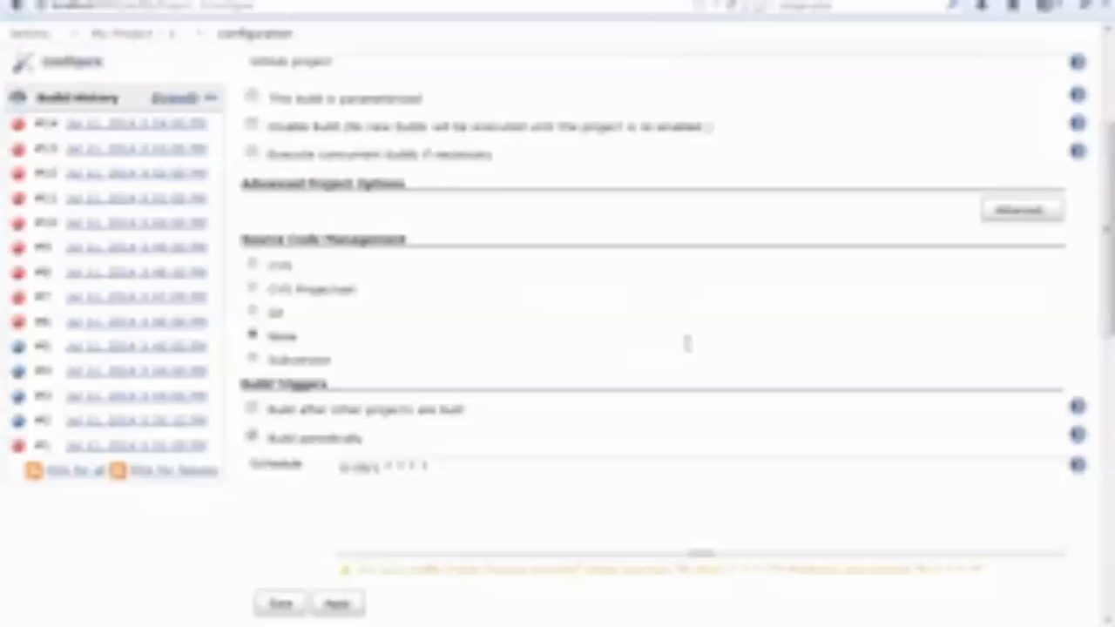
scroll(541, 488, "down", 3)
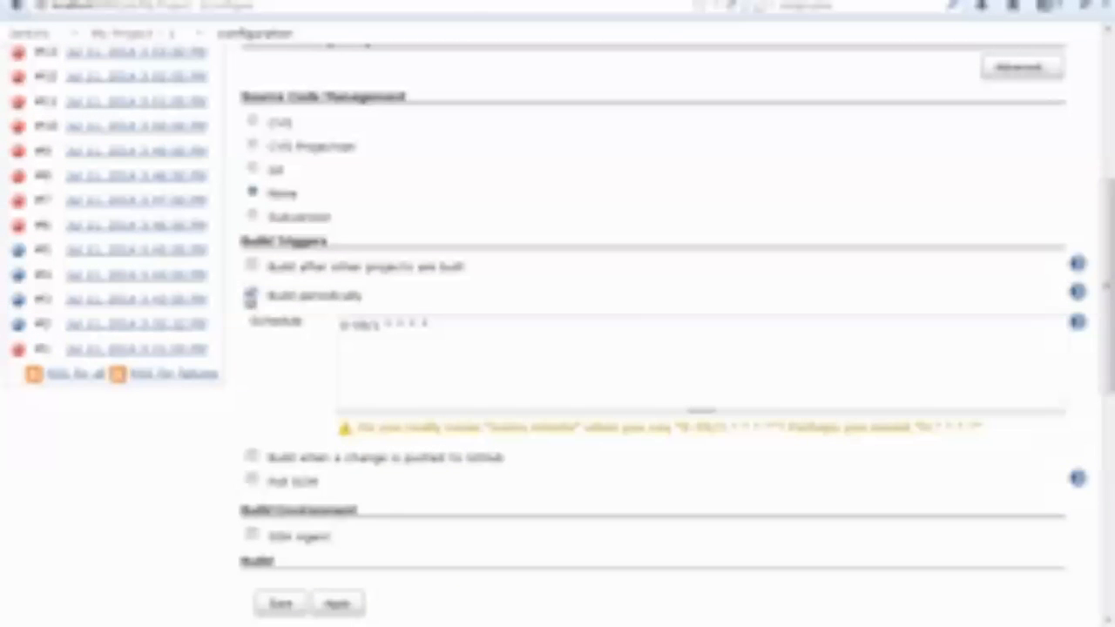
left_click(251, 297)
scroll(426, 483, "down", 5)
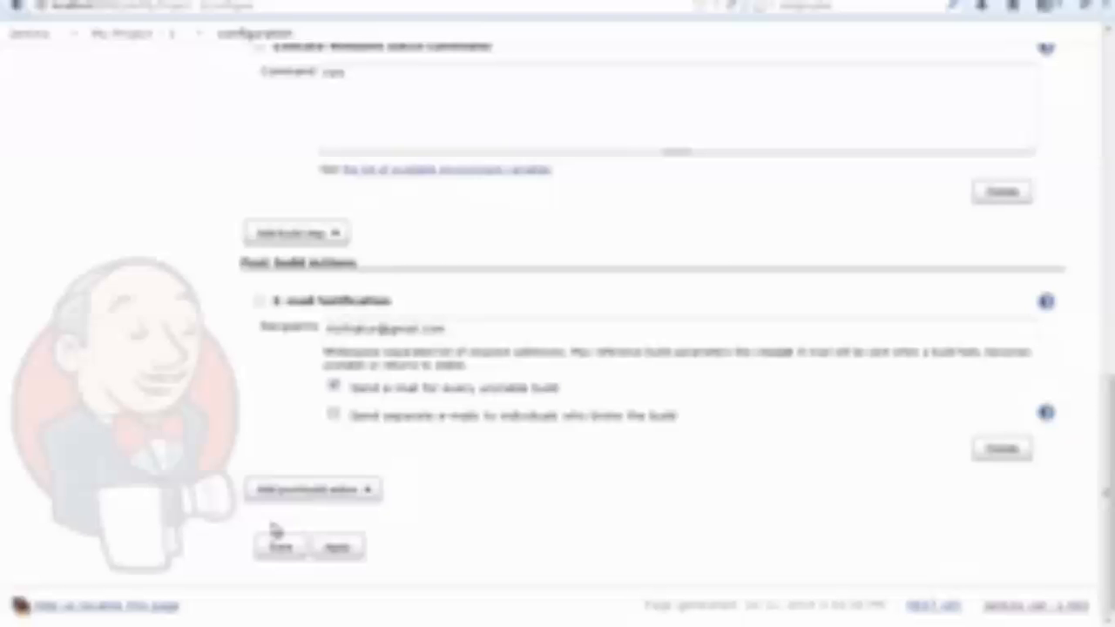
left_click(281, 547)
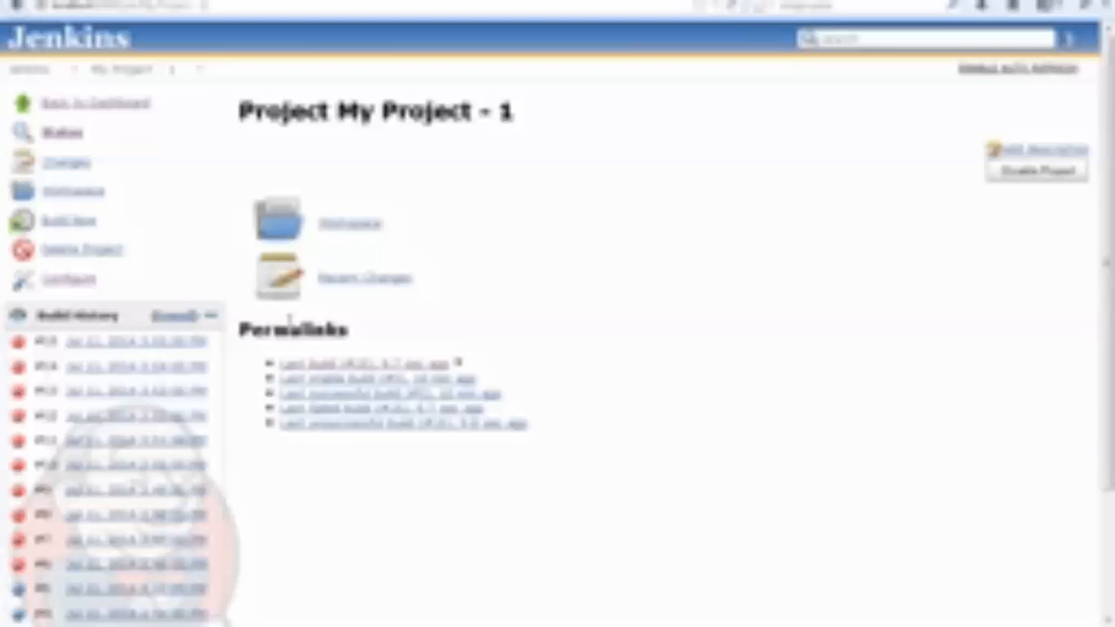
left_click(96, 104)
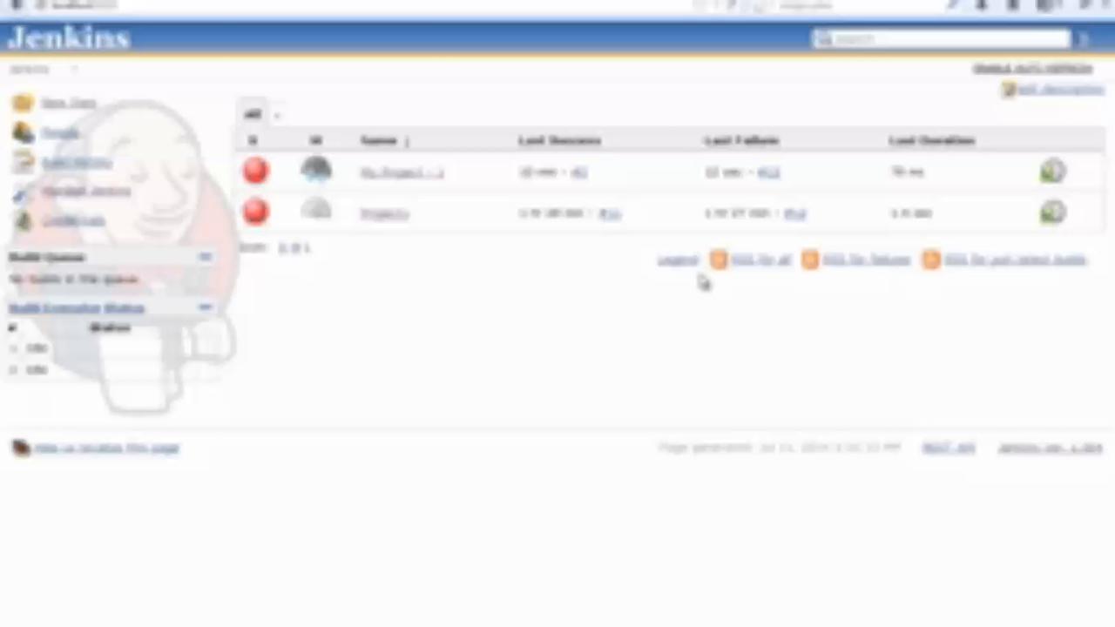
Annotate the screen with a freehand box, a smaller rectangle inside it and the text Build.xml, and stop annotating.
mouse_move(806, 6)
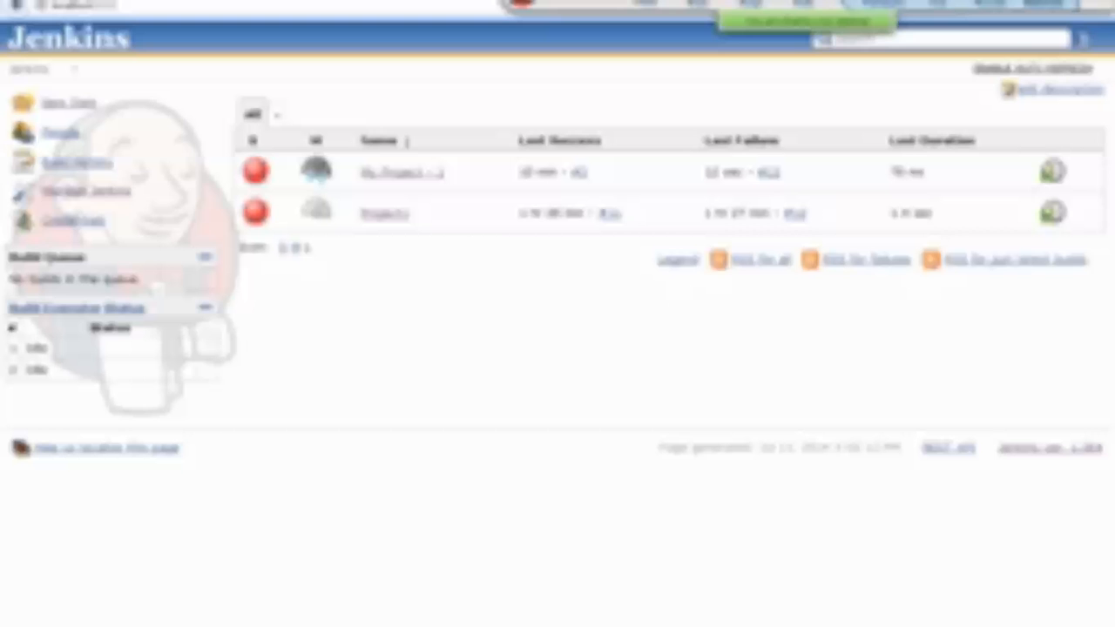
left_click(1043, 3)
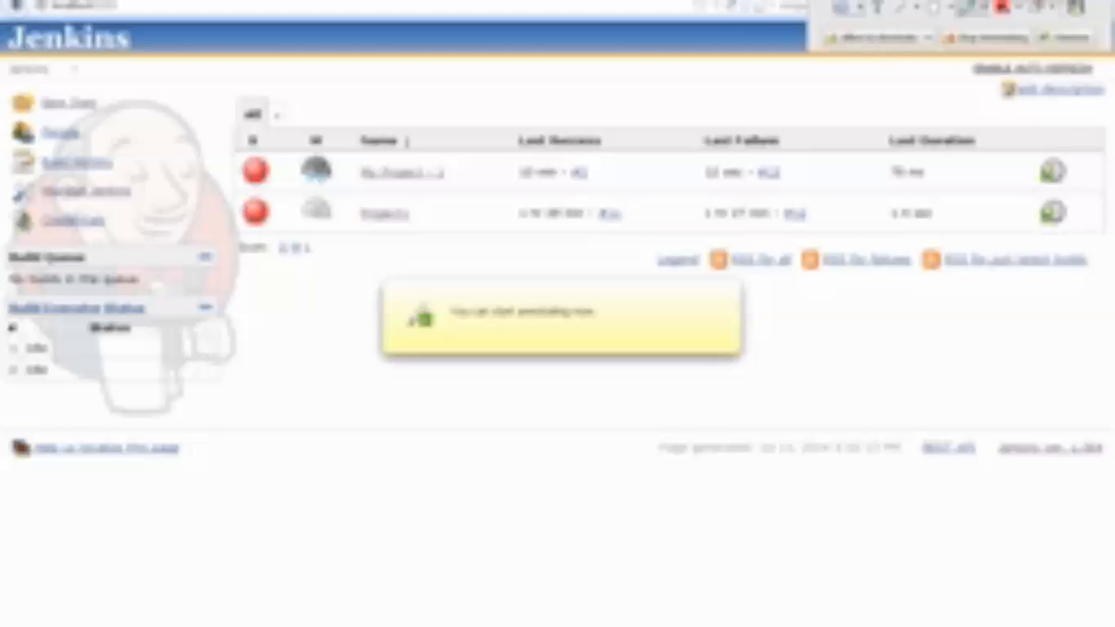
mouse_move(315, 291)
left_mouse_down()
mouse_move(446, 291)
mouse_move(483, 507)
mouse_move(311, 461)
mouse_move(311, 283)
left_mouse_up()
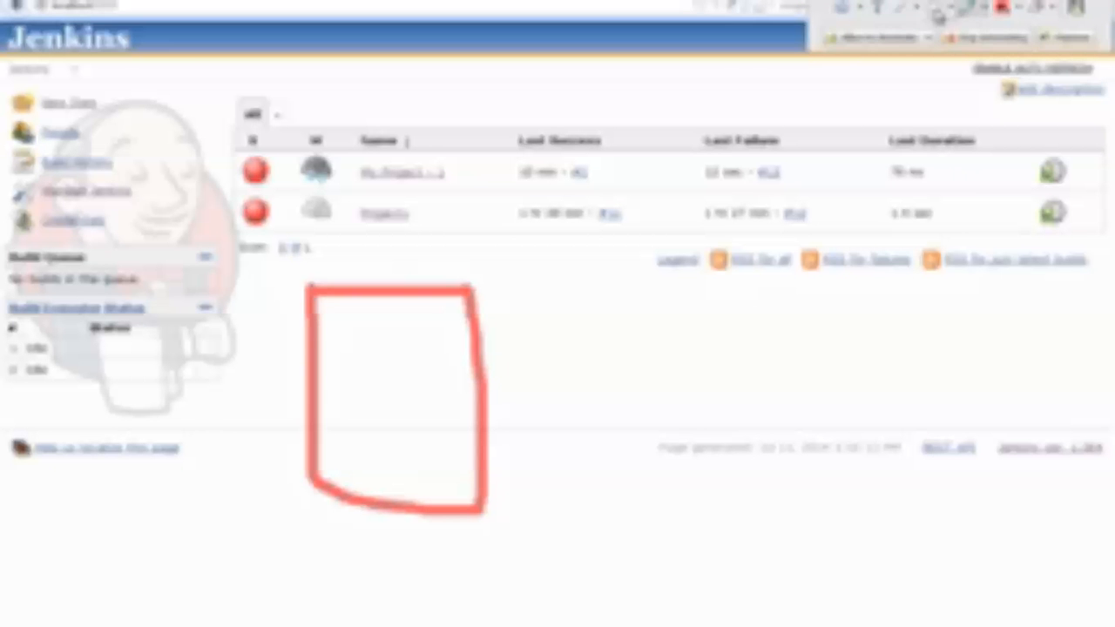
mouse_move(336, 394)
left_mouse_down()
mouse_move(450, 497)
mouse_move(447, 486)
left_mouse_up()
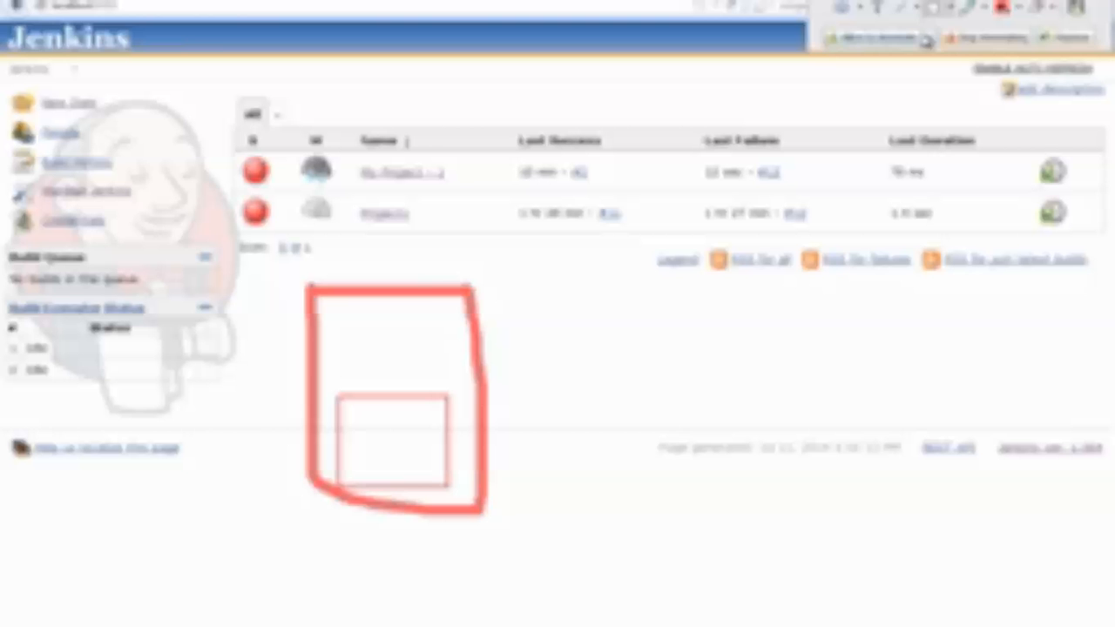
left_click(877, 7)
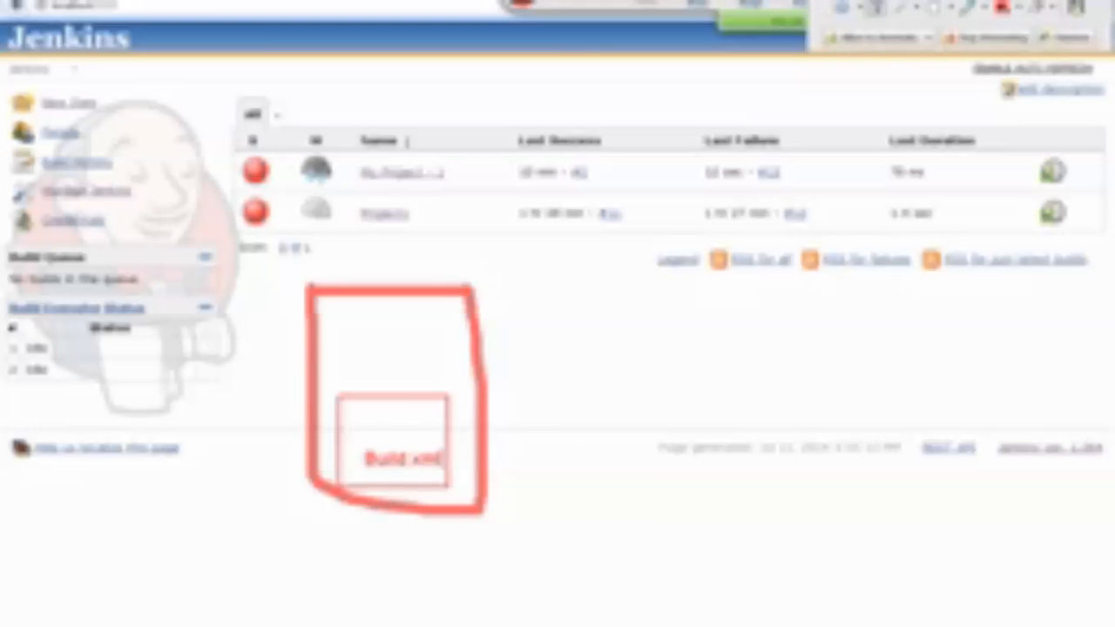
left_click(987, 38)
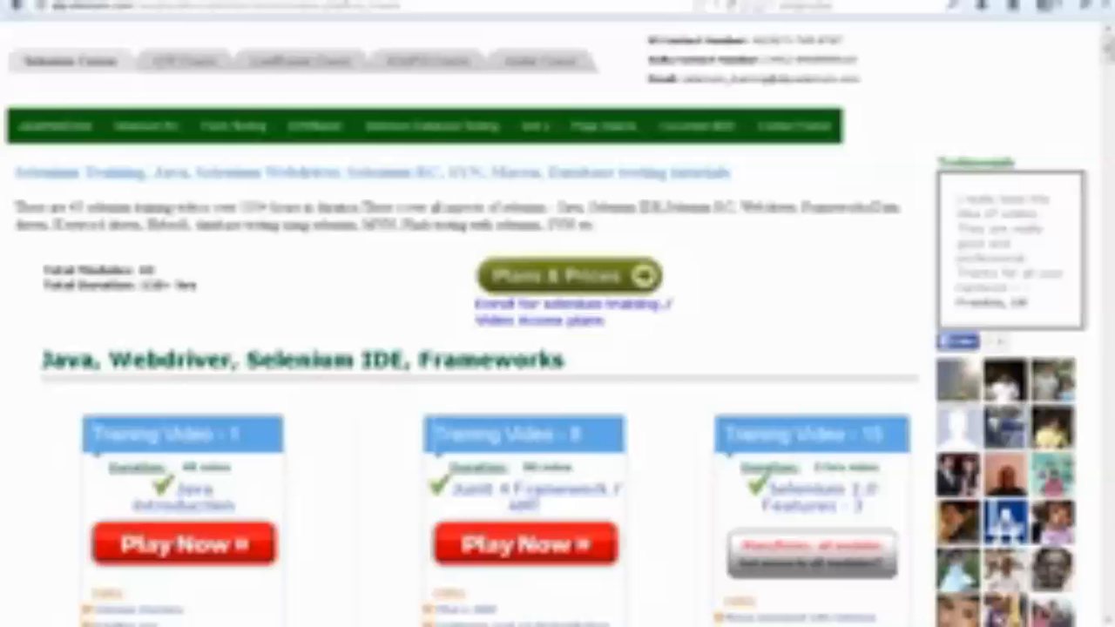
On the Selenium training page, examine the topics of the TestNG Framework / ANT module, including its list of new topics.
scroll(468, 346, "down", 5)
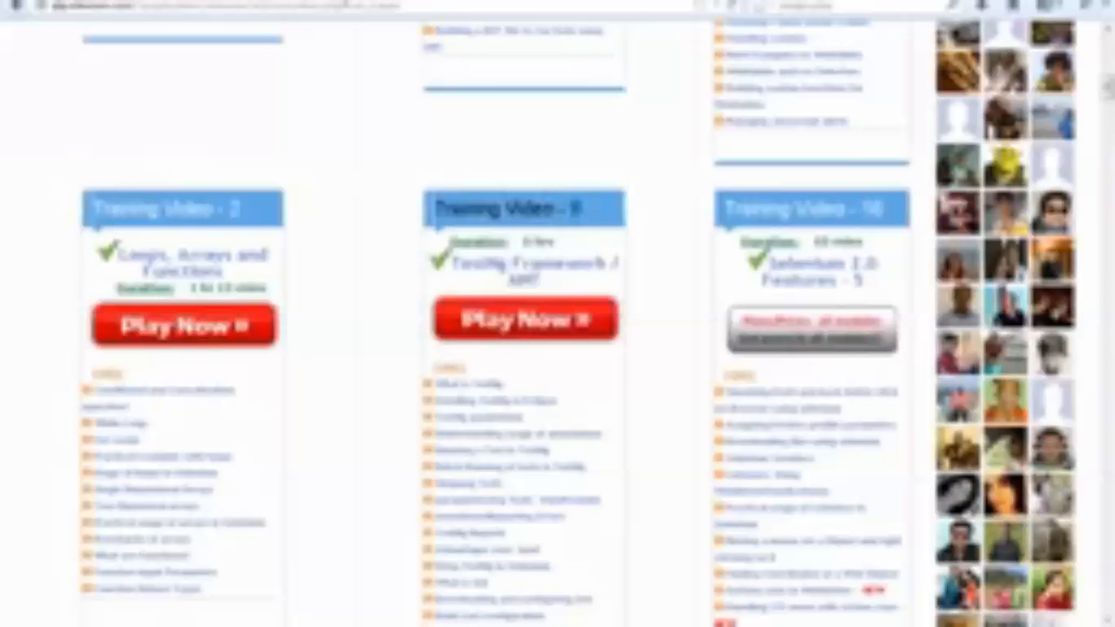
left_click_drag(577, 209, 433, 213)
scroll(506, 237, "down", 1)
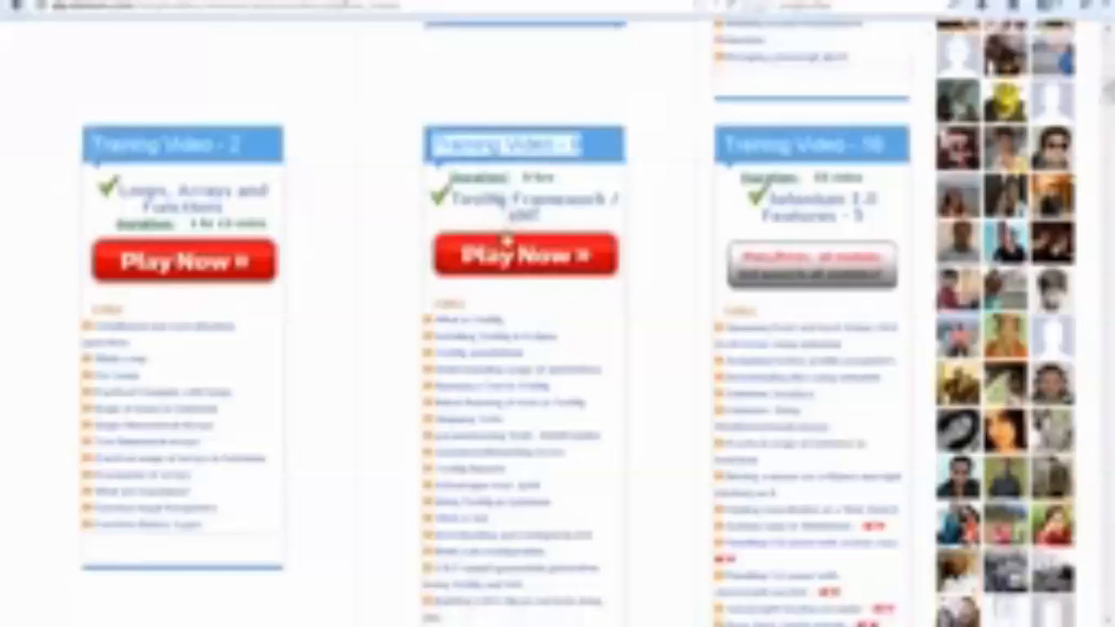
scroll(505, 253, "down", 1)
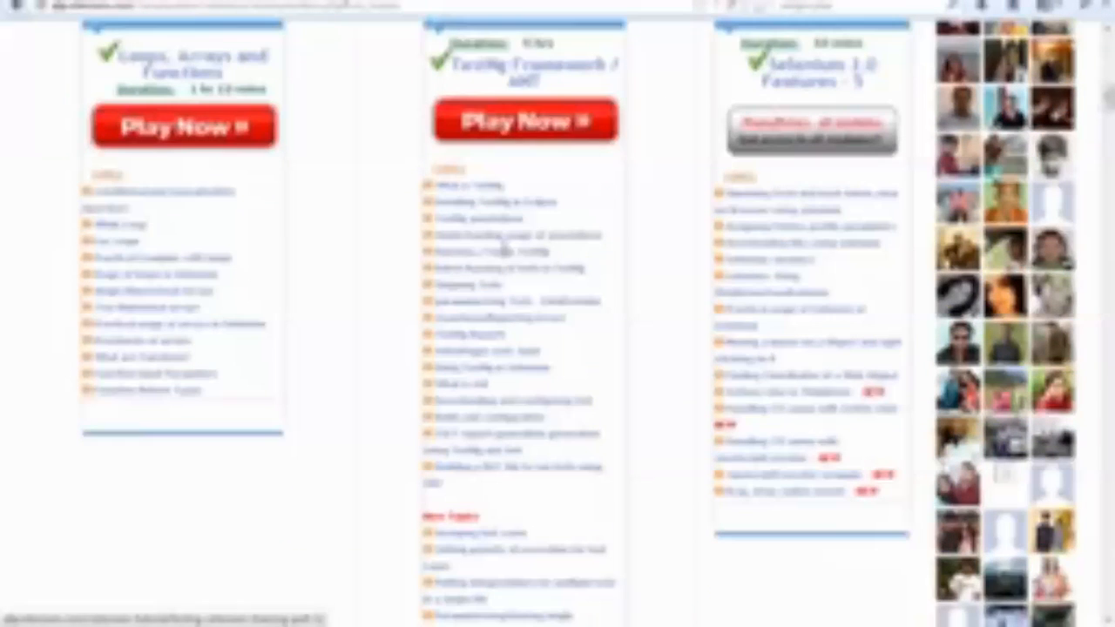
scroll(505, 251, "down", 4)
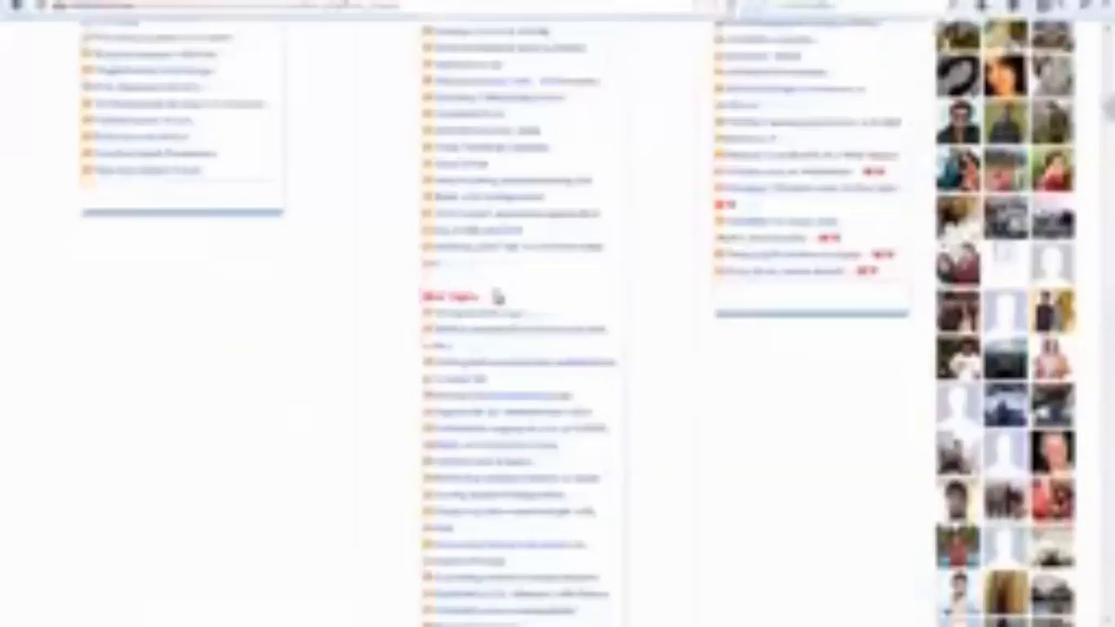
left_click_drag(478, 301, 565, 485)
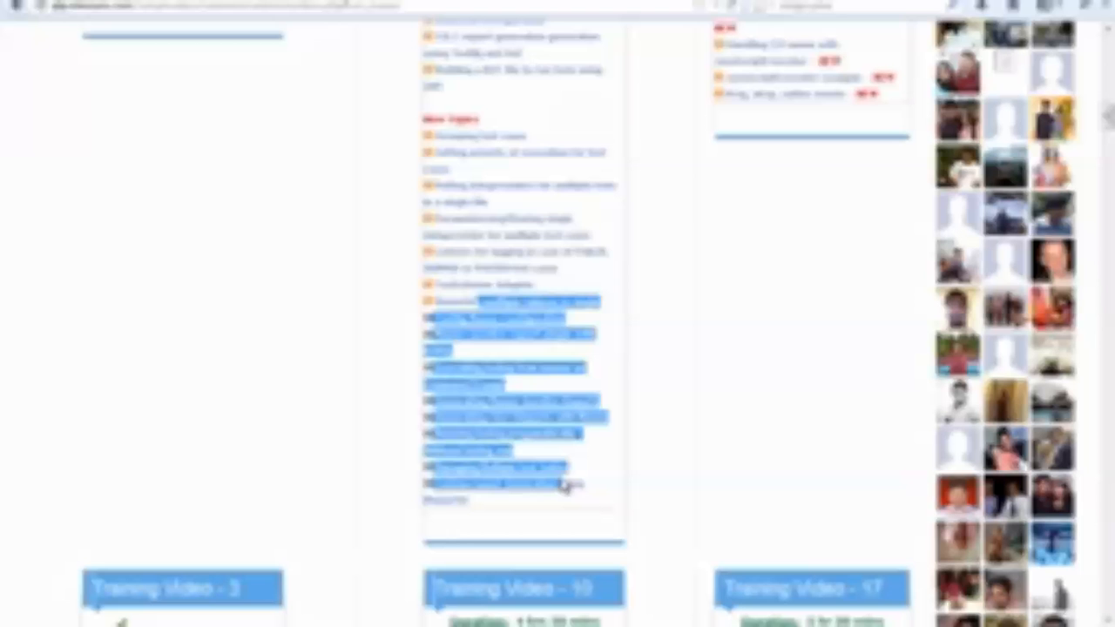
left_click(508, 248)
left_click_drag(462, 220, 527, 310)
left_click(533, 375)
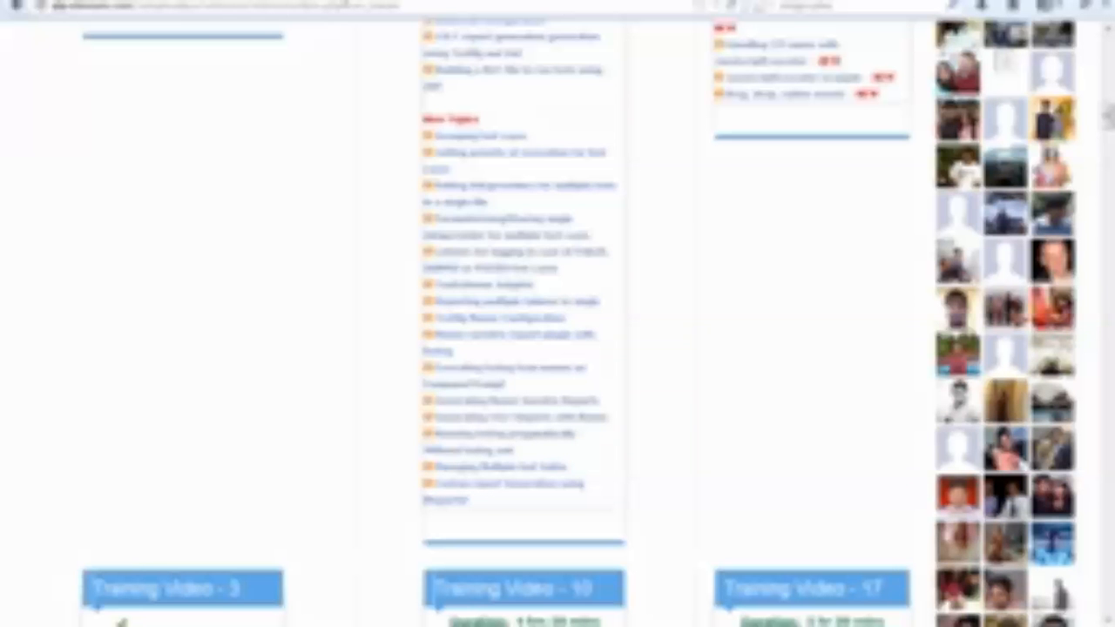
In Windows Explorer, open the TestNG_customizing_reports project inside the selenium phase2 Workspace folder on Local Disk (F:).
key("super")
left_click(263, 443)
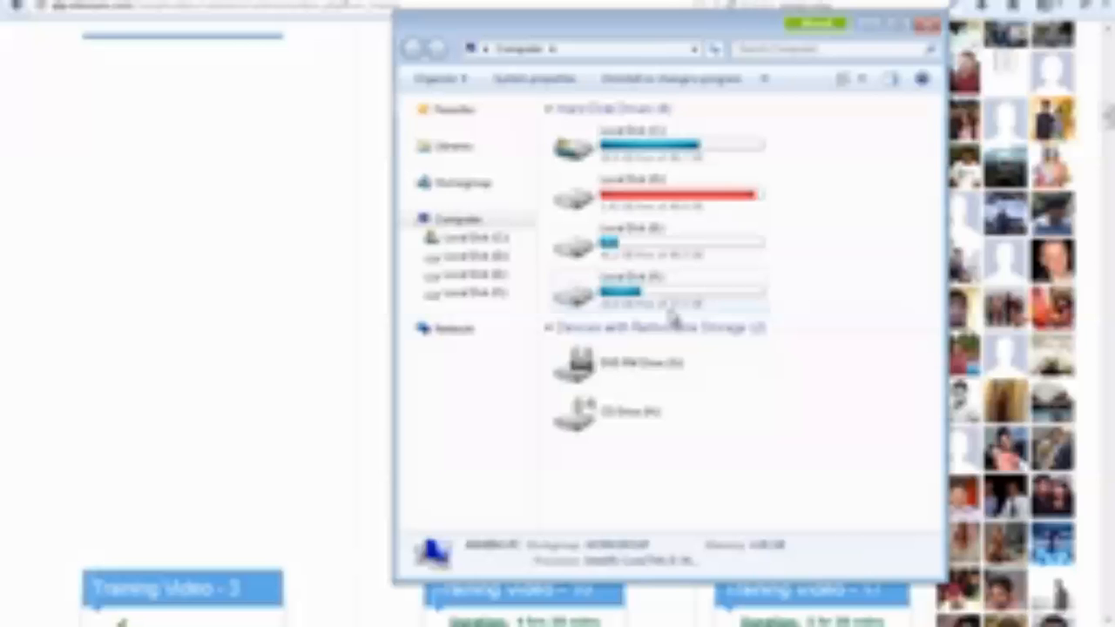
double_click(668, 303)
double_click(631, 275)
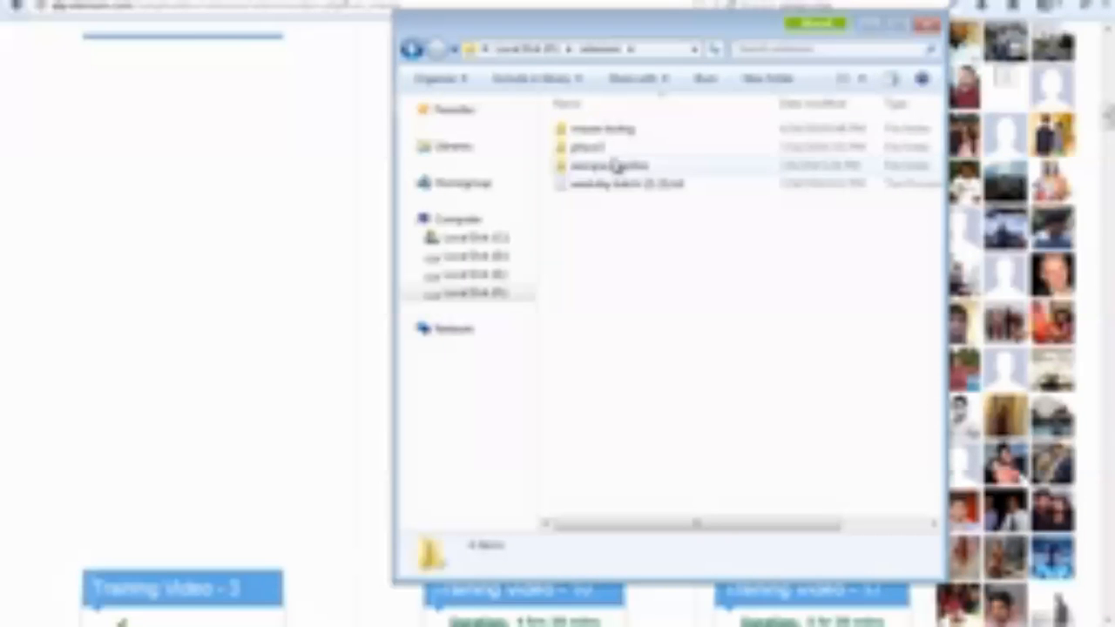
double_click(617, 150)
double_click(637, 149)
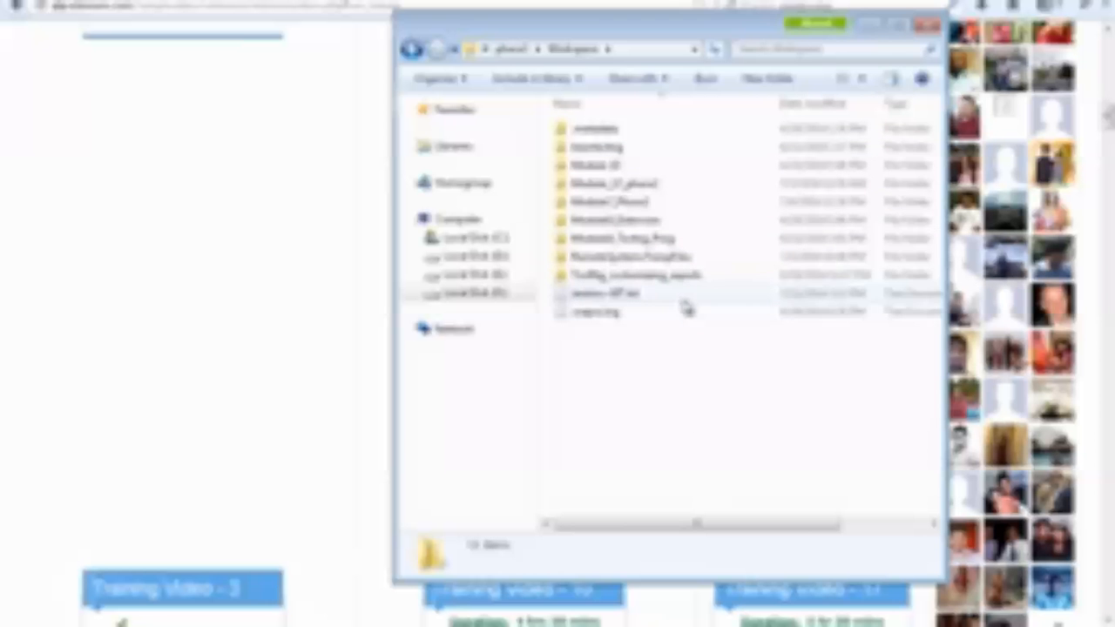
double_click(688, 281)
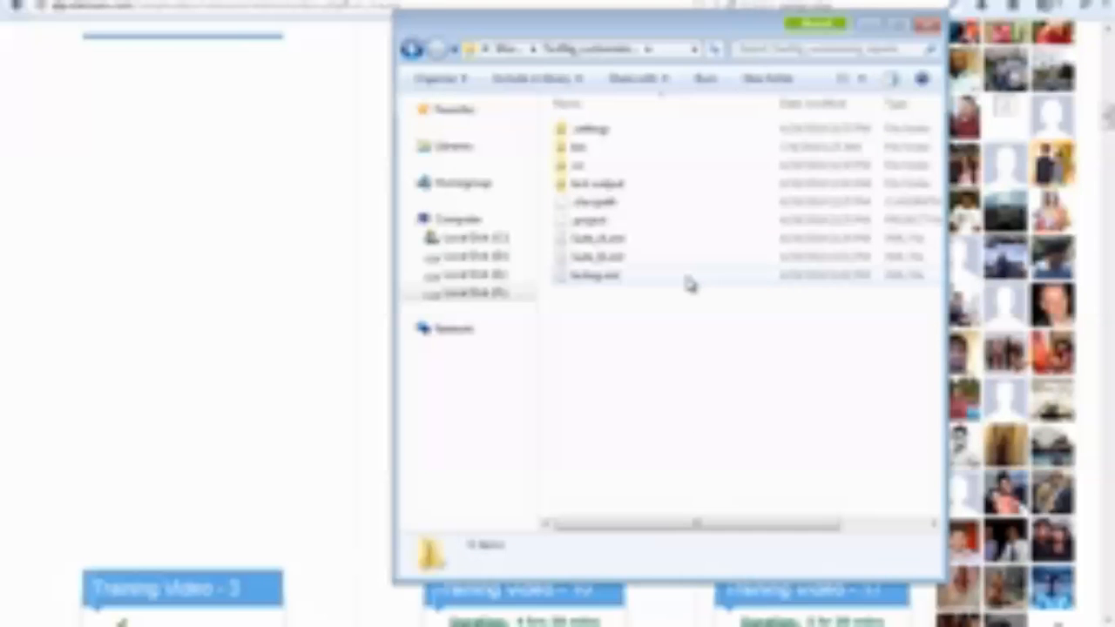
Check the files of TestNG_customizing_reports and the two Module projects listed above it in Workspace for an ANT build file.
left_click(415, 49)
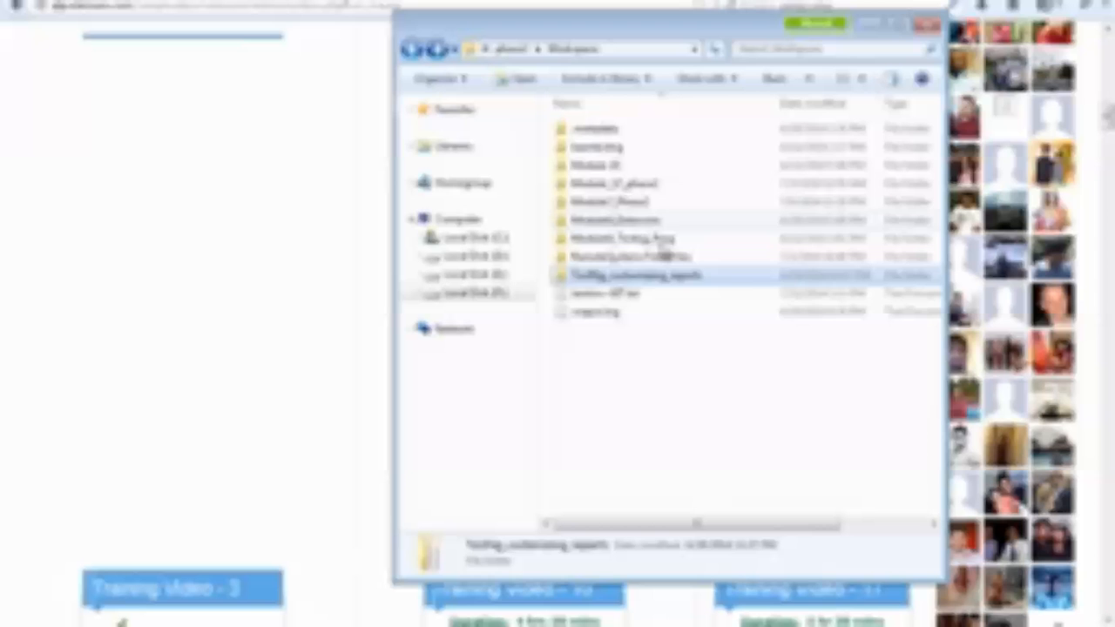
double_click(708, 284)
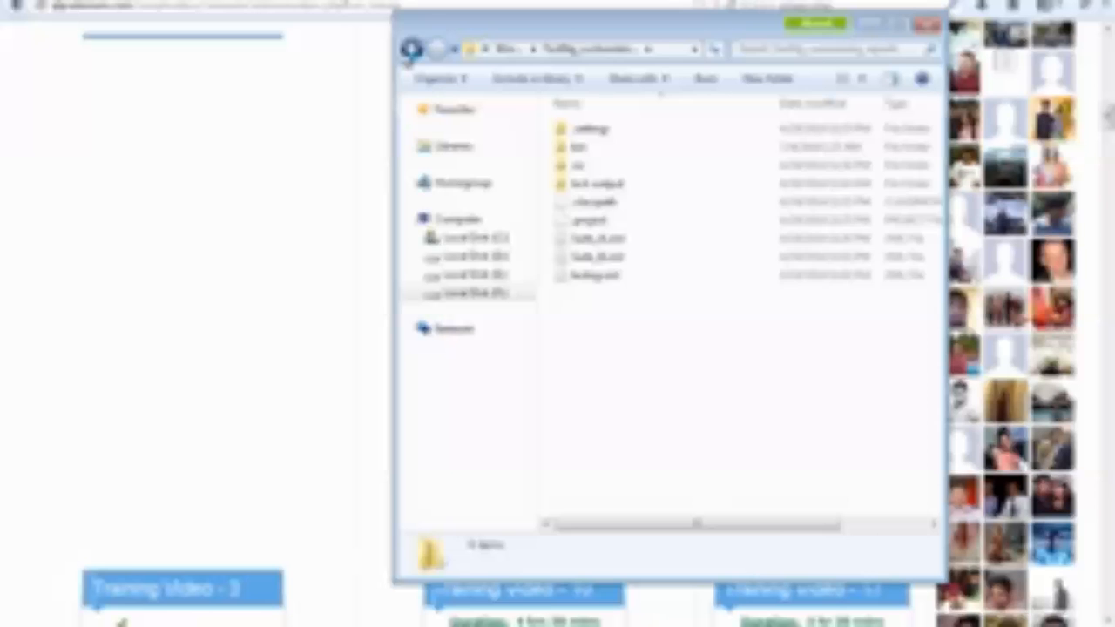
left_click(413, 50)
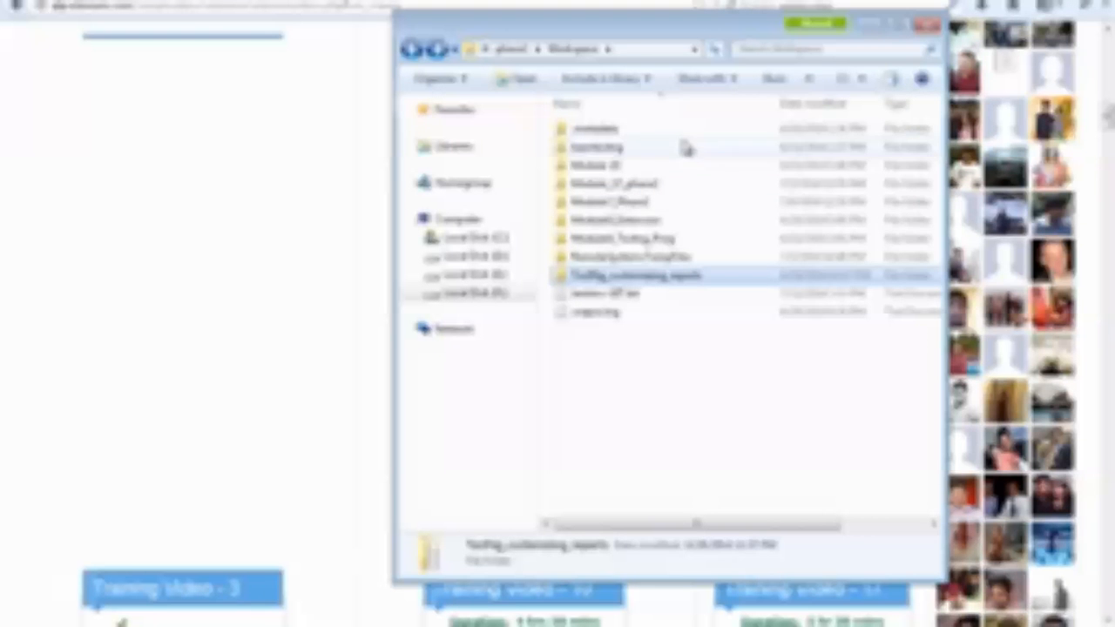
double_click(669, 222)
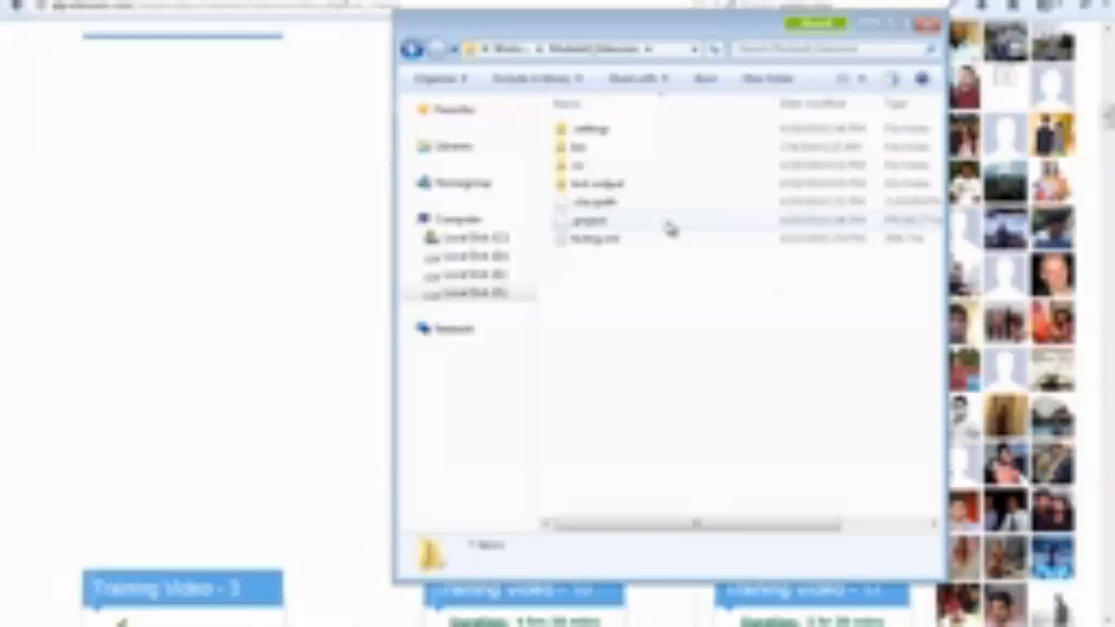
left_click(412, 50)
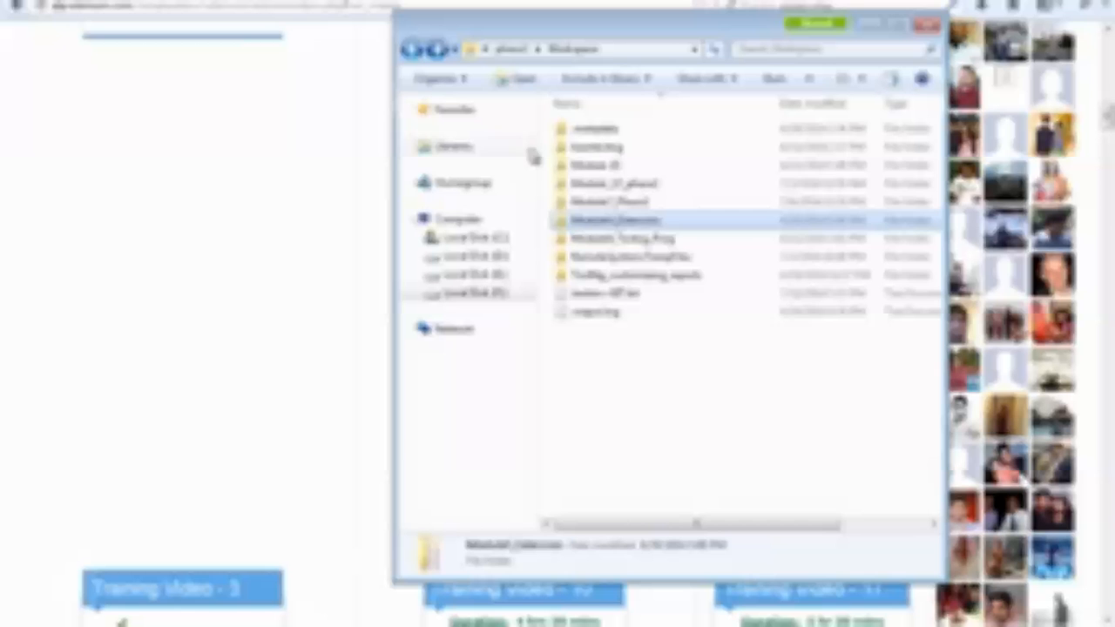
double_click(656, 242)
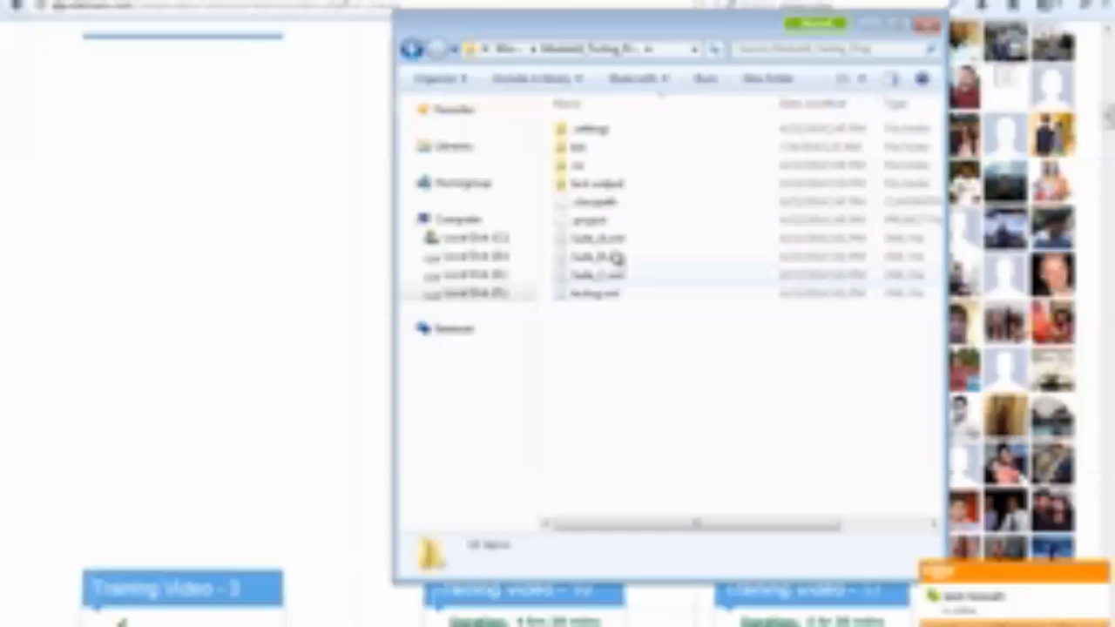
left_click(412, 50)
Go back up to the selenium folder and open the Custom_Reporting project within the workspace folder below phase2.
mouse_move(818, 23)
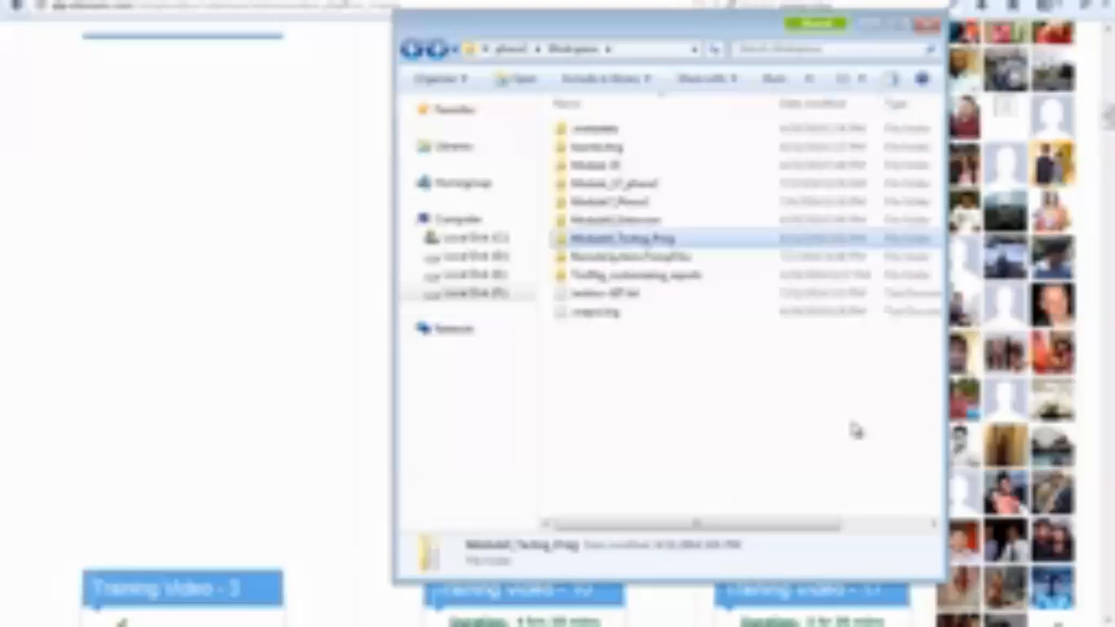
left_click(413, 48)
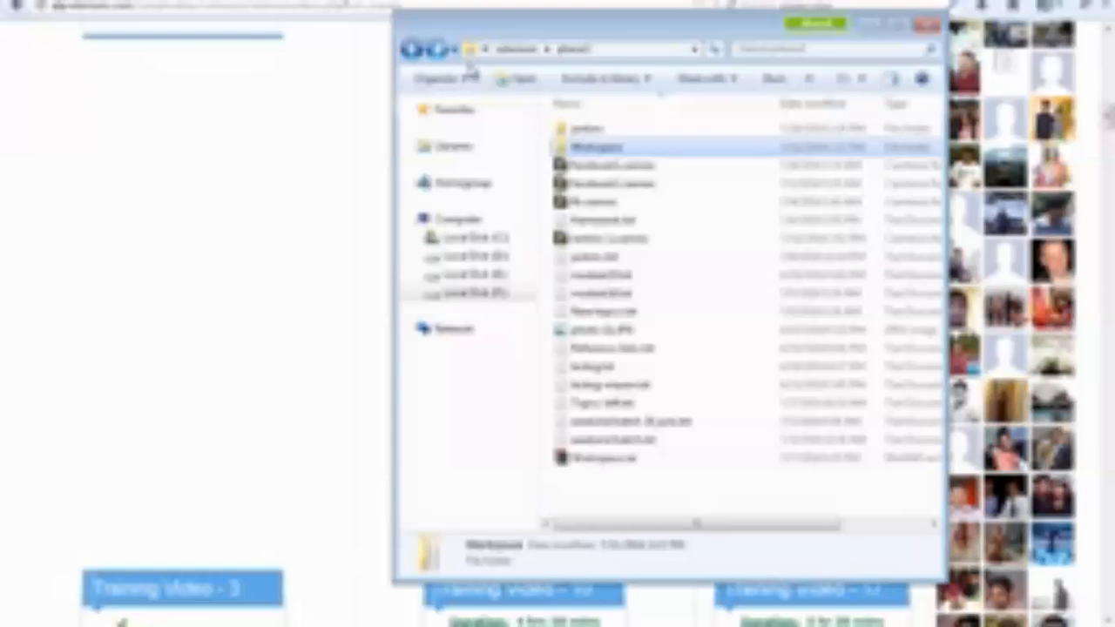
left_click(414, 50)
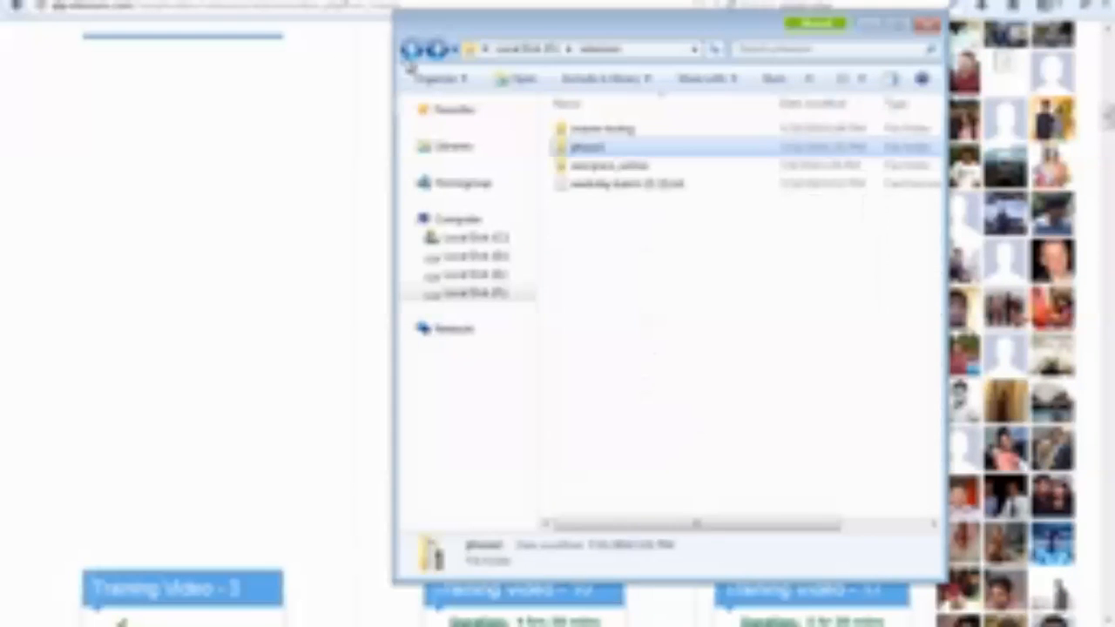
double_click(630, 166)
double_click(627, 239)
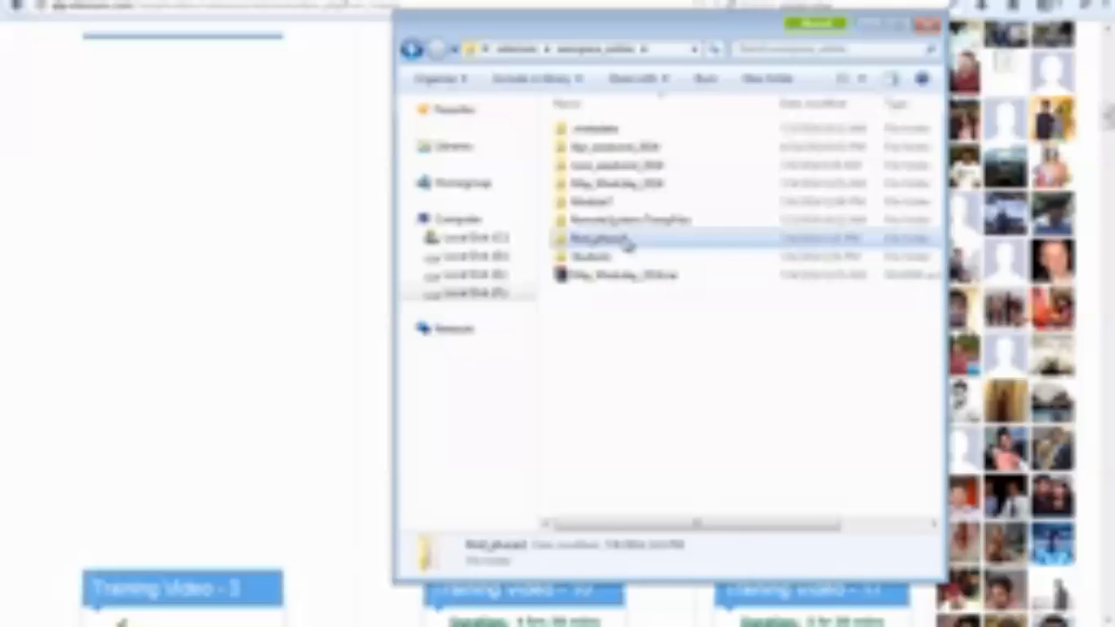
left_click(633, 153)
double_click(633, 154)
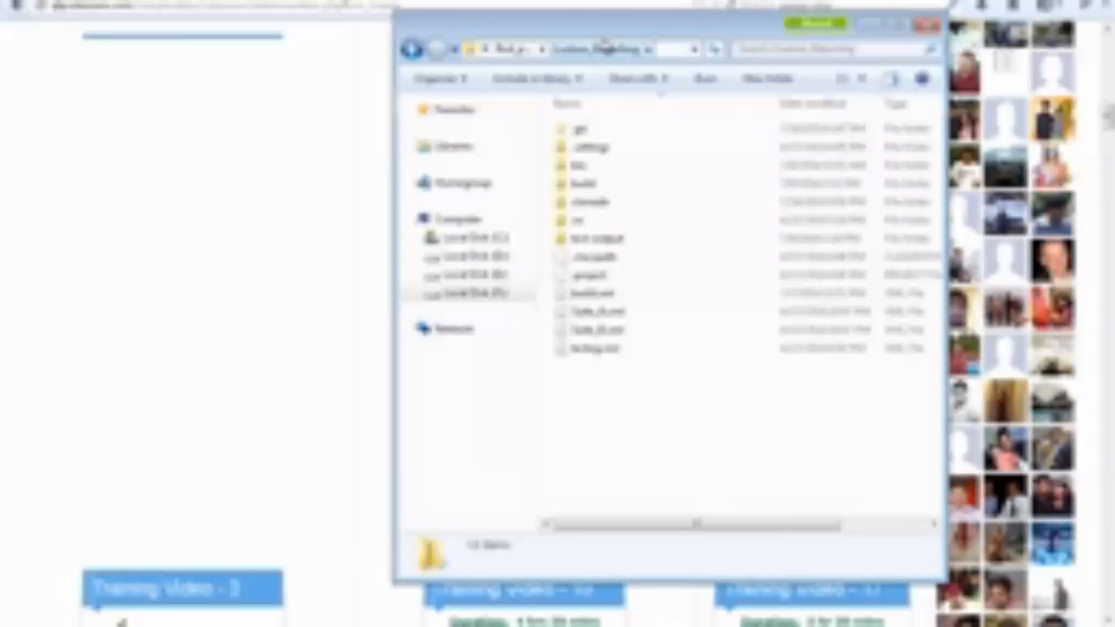
Maximize the Custom_Reporting folder window, point out Suite_A.xml and Suite_B.xml, and open testng.xml.
double_click(604, 29)
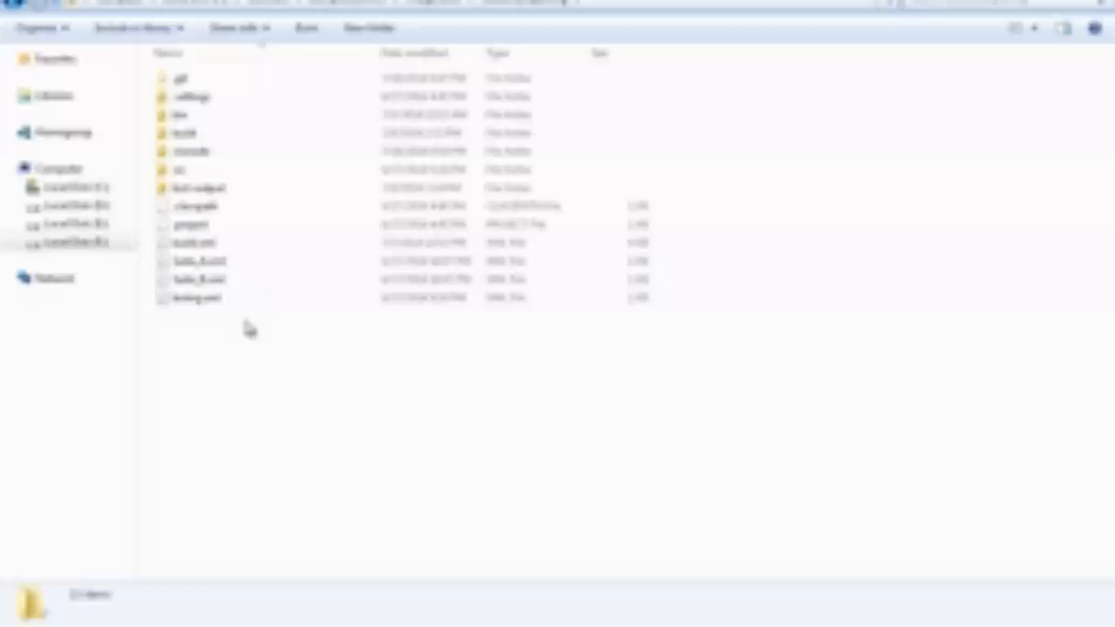
left_click(222, 265)
left_click(221, 281, "ctrl")
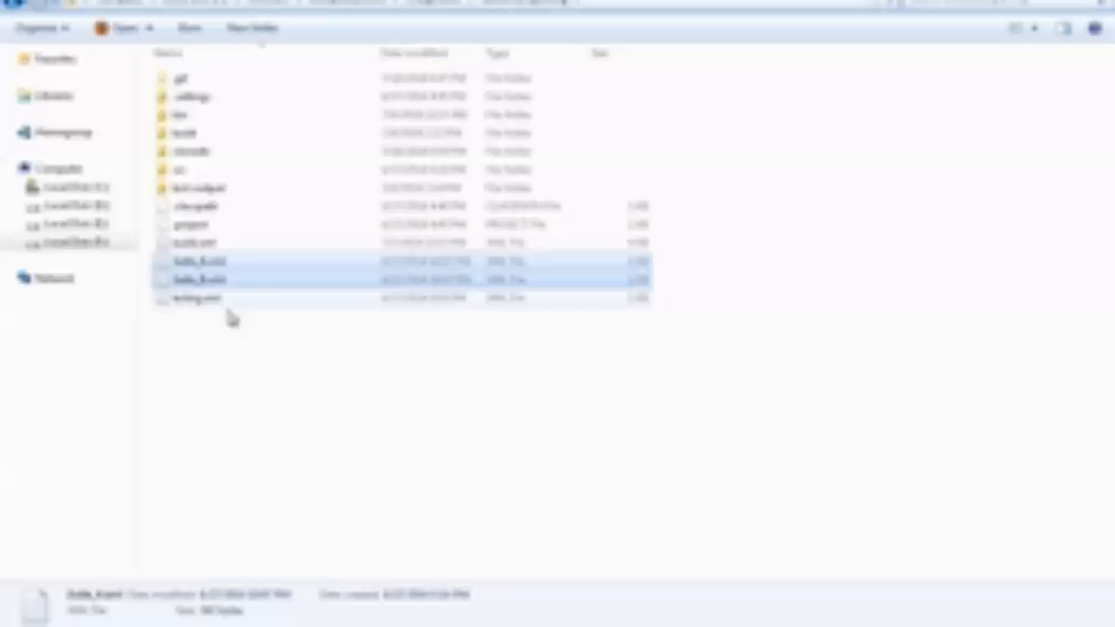
double_click(216, 301)
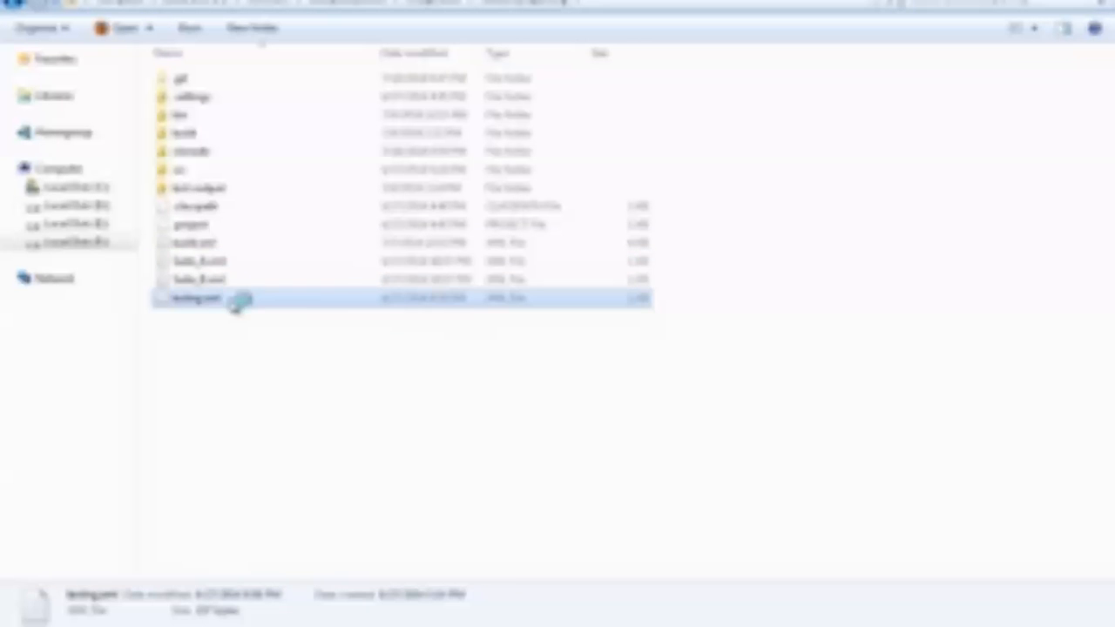